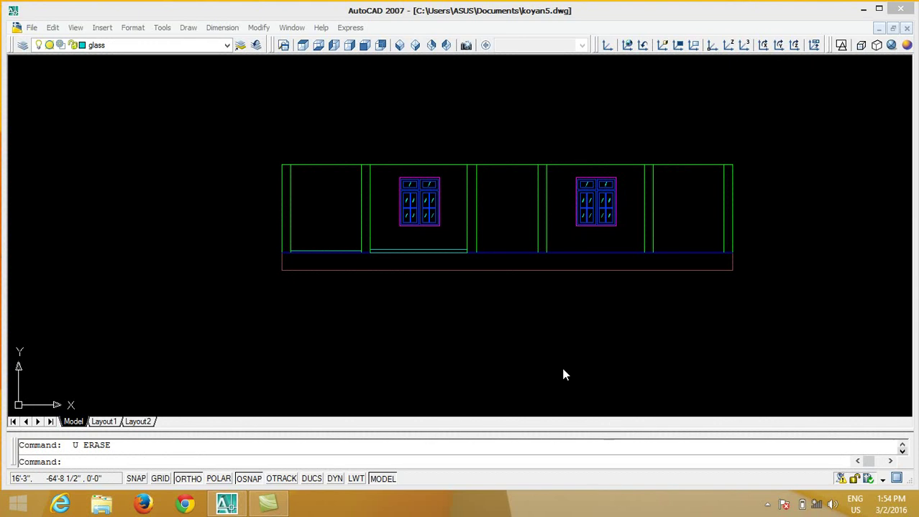
Step: Undo the last two drawing steps and bring the floor plan into view
{"action": "key", "text": "Return"}
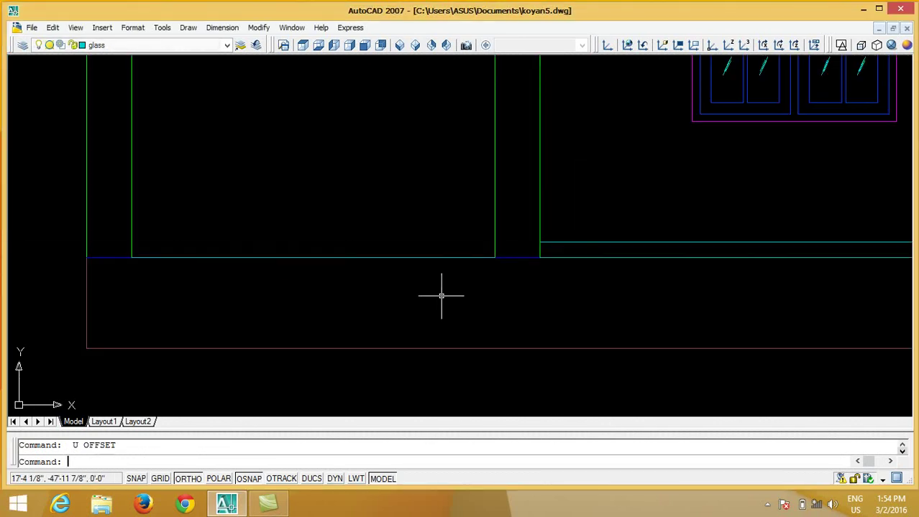
{"action": "key", "text": "Return"}
{"action": "middle_click_drag", "start_coordinate": [386, 209], "coordinate": [400, 342]}
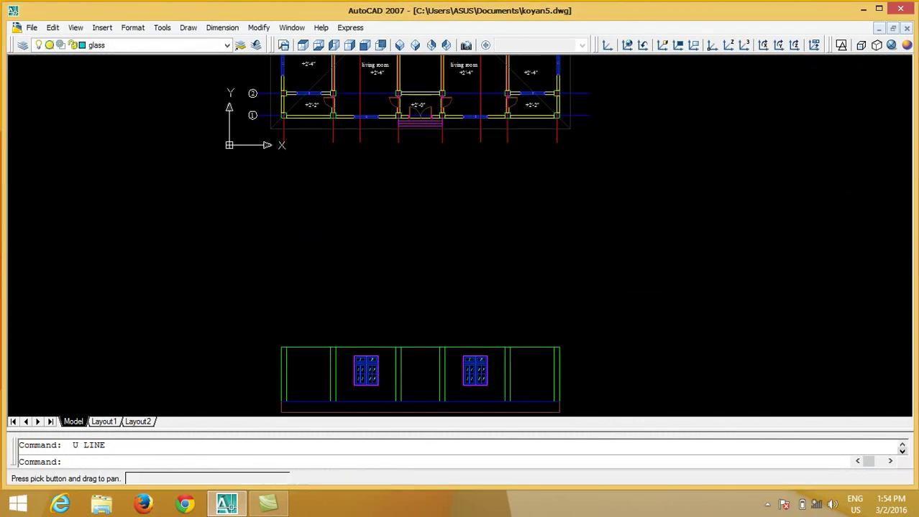
Step: Draw a vertical line from the plan's entrance door jamb down through the elevation
{"action": "type", "text": "l"}
{"action": "key", "text": "Return"}
{"action": "scroll", "coordinate": [385, 81], "scroll_direction": "up", "scroll_amount": 3}
{"action": "scroll", "coordinate": [420, 184], "scroll_direction": "up", "scroll_amount": 2}
{"action": "scroll", "coordinate": [486, 263], "scroll_direction": "up", "scroll_amount": 2}
{"action": "scroll", "coordinate": [495, 197], "scroll_direction": "up", "scroll_amount": 1}
{"action": "left_click", "coordinate": [521, 180]}
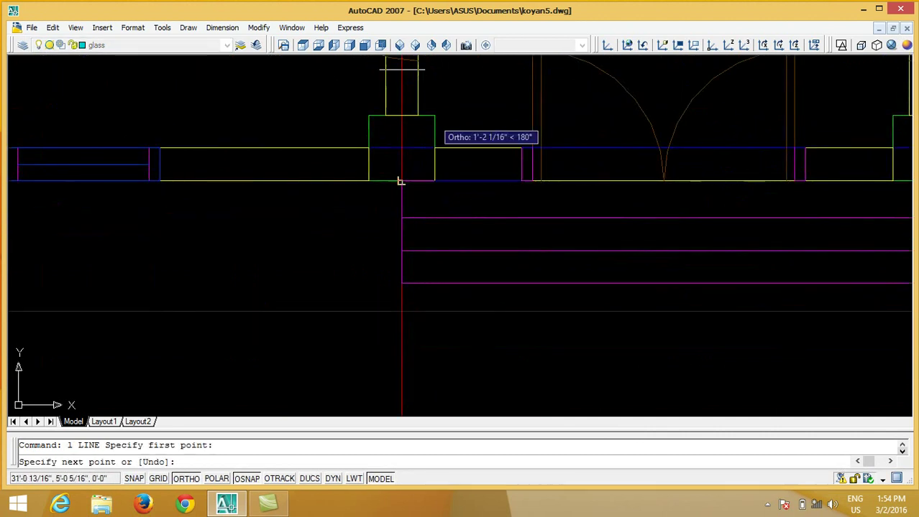
{"action": "scroll", "coordinate": [431, 201], "scroll_direction": "down", "scroll_amount": 5}
{"action": "scroll", "coordinate": [409, 315], "scroll_direction": "up", "scroll_amount": 3}
{"action": "scroll", "coordinate": [338, 398], "scroll_direction": "down", "scroll_amount": 3}
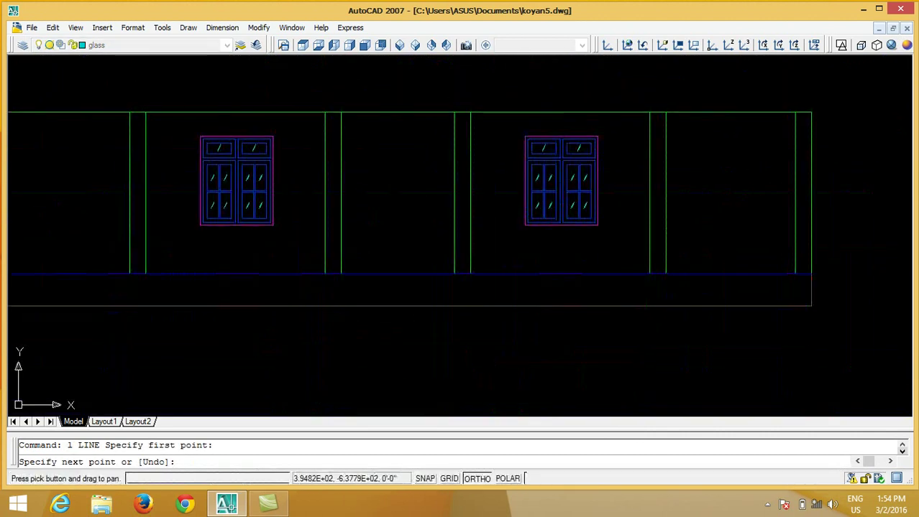
{"action": "left_click", "coordinate": [361, 288]}
{"action": "key", "text": "Return"}
{"action": "scroll", "coordinate": [361, 289], "scroll_direction": "down", "scroll_amount": 2}
{"action": "scroll", "coordinate": [358, 148], "scroll_direction": "up", "scroll_amount": 2}
{"action": "scroll", "coordinate": [348, 185], "scroll_direction": "up", "scroll_amount": 3}
{"action": "scroll", "coordinate": [349, 186], "scroll_direction": "up", "scroll_amount": 1}
Step: Copy the projection line across to the door's other jamb
{"action": "key", "text": "Return"}
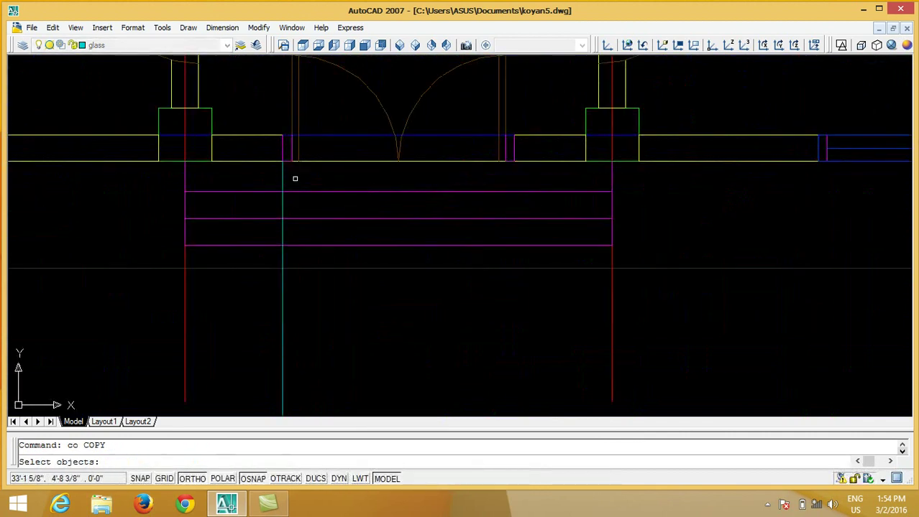
{"action": "scroll", "coordinate": [294, 178], "scroll_direction": "up", "scroll_amount": 3}
{"action": "left_click", "coordinate": [291, 154]}
{"action": "left_click", "coordinate": [248, 176]}
{"action": "key", "text": "Return"}
{"action": "left_click", "coordinate": [269, 143]}
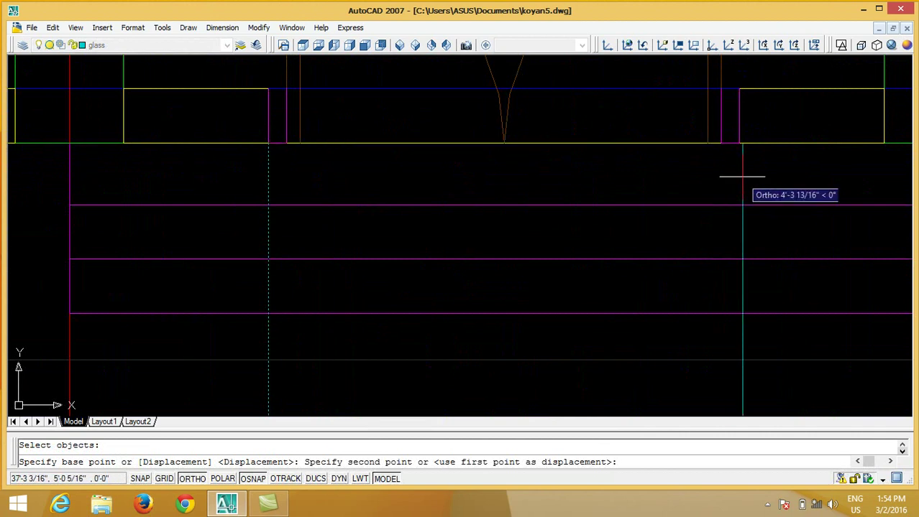
{"action": "left_click", "coordinate": [739, 143]}
{"action": "key", "text": "Return"}
{"action": "scroll", "coordinate": [503, 63], "scroll_direction": "down", "scroll_amount": 3}
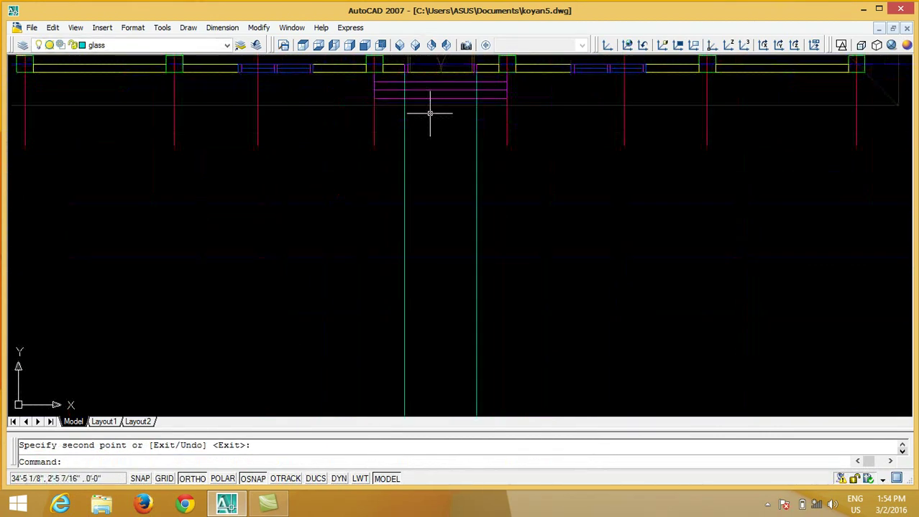
{"action": "scroll", "coordinate": [476, 84], "scroll_direction": "down", "scroll_amount": 2}
{"action": "scroll", "coordinate": [476, 84], "scroll_direction": "down", "scroll_amount": 1}
{"action": "scroll", "coordinate": [452, 357], "scroll_direction": "up", "scroll_amount": 1}
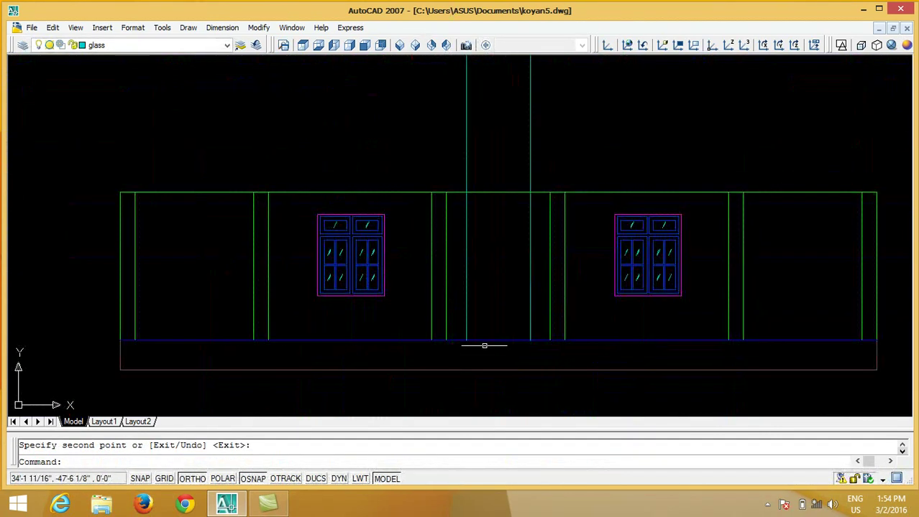
Step: Offset the wall base line upward 8'-6" to the window head level
{"action": "type", "text": "o"}
{"action": "key", "text": "Return"}
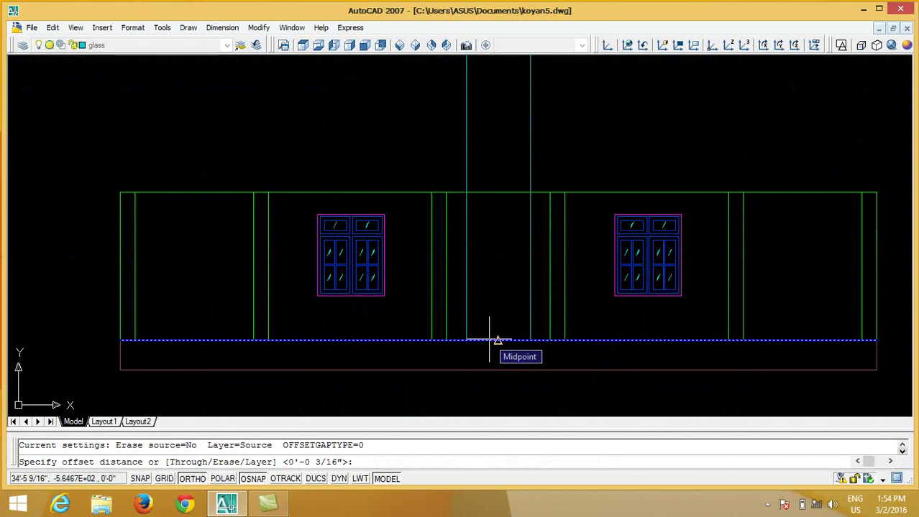
{"action": "key", "text": "Return"}
{"action": "left_click", "coordinate": [489, 340]}
{"action": "left_click", "coordinate": [509, 266]}
{"action": "key", "text": "Return"}
{"action": "scroll", "coordinate": [501, 222], "scroll_direction": "up", "scroll_amount": 2}
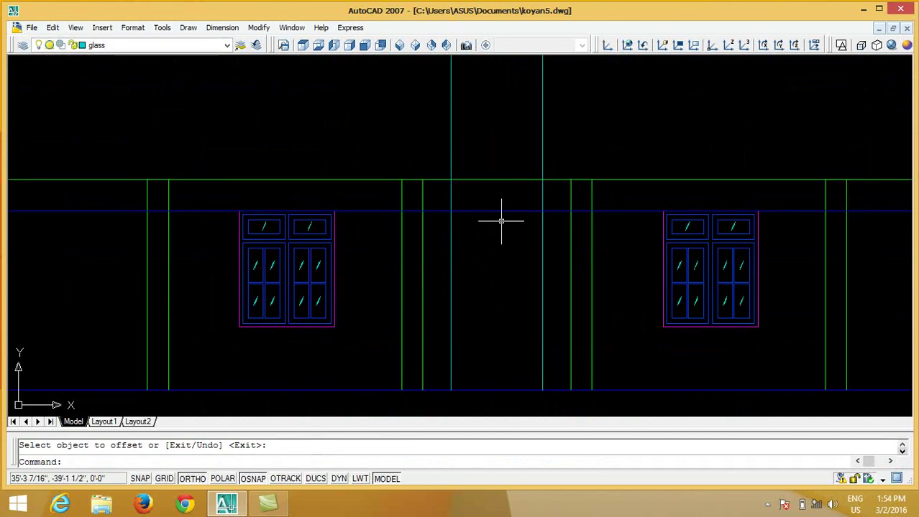
Step: Offset the window-head guide line 1' downward to form the transom line
{"action": "key", "text": "Return"}
{"action": "key", "text": "Return"}
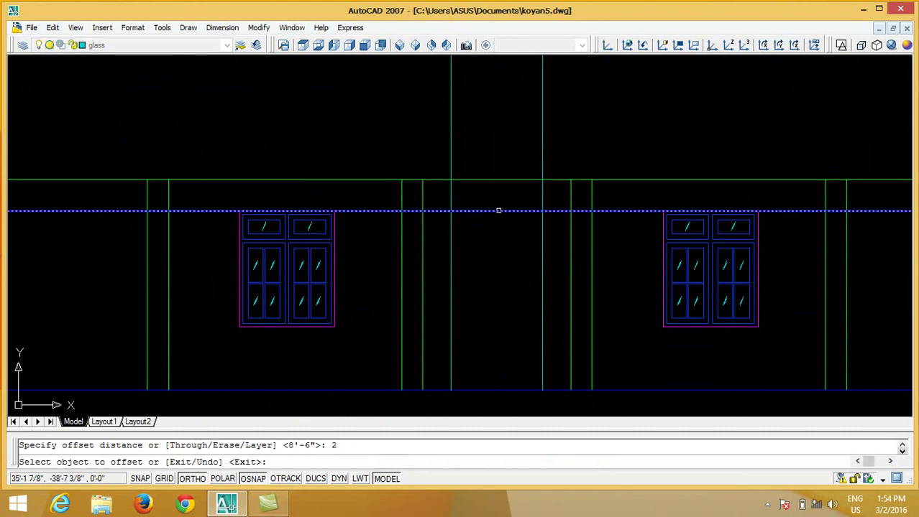
{"action": "key", "text": "Escape"}
{"action": "key", "text": "Return"}
{"action": "type", "text": "1'"}
{"action": "key", "text": "Return"}
{"action": "left_click", "coordinate": [495, 212]}
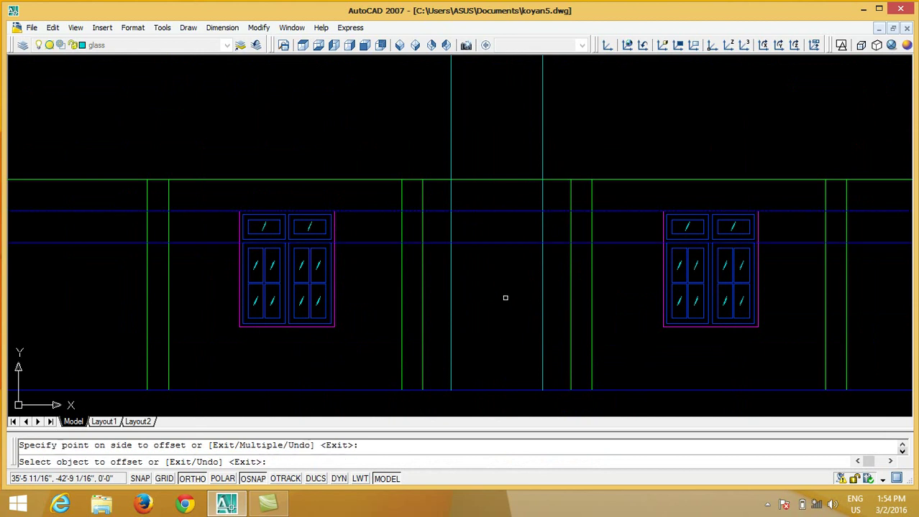
{"action": "left_click", "coordinate": [504, 298]}
{"action": "key", "text": "Return"}
{"action": "middle_click_drag", "start_coordinate": [504, 297], "coordinate": [517, 271]}
{"action": "scroll", "coordinate": [517, 271], "scroll_direction": "up", "scroll_amount": 2}
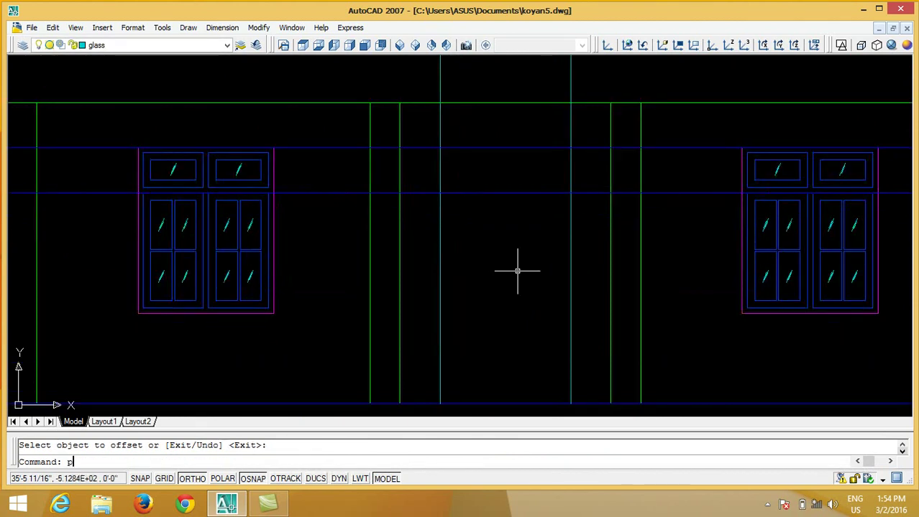
Step: On layer chowket, draw a polyline door frame from the base line up to the upper guide
{"action": "left_click", "coordinate": [201, 45]}
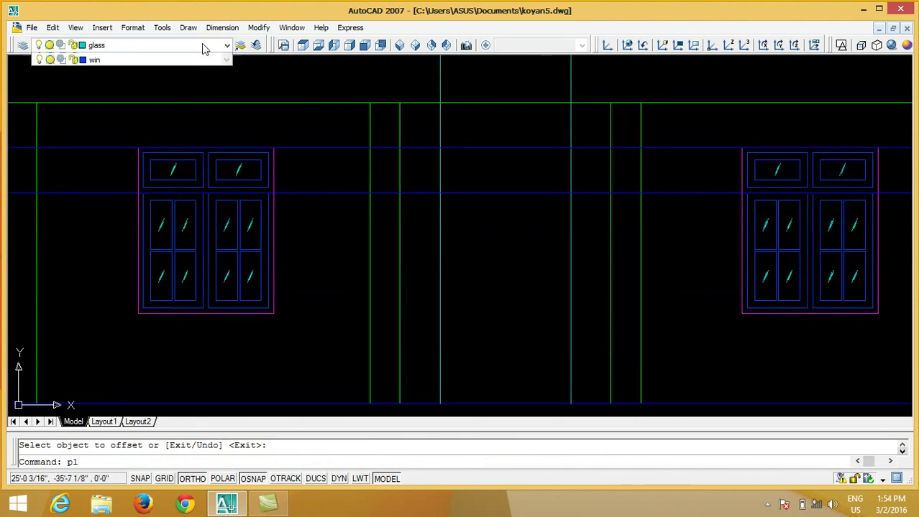
{"action": "left_click", "coordinate": [178, 71]}
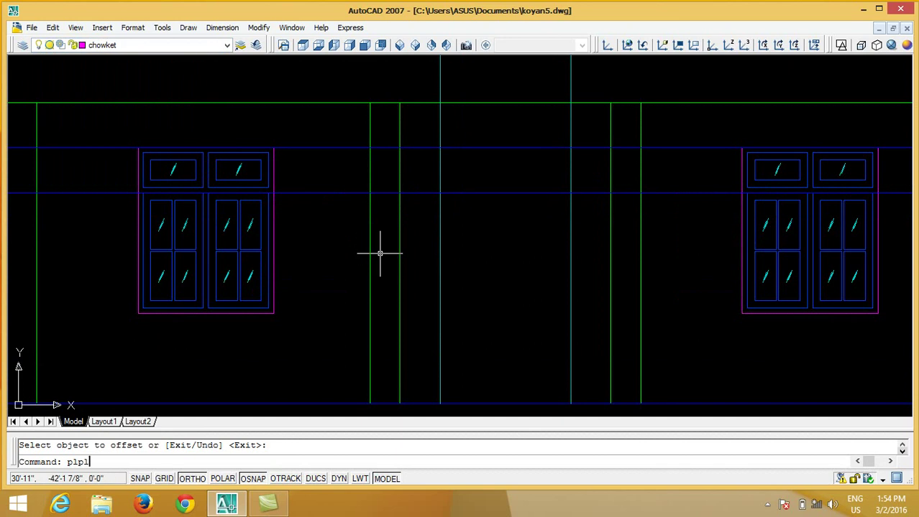
{"action": "key", "text": "Return"}
{"action": "middle_click_drag", "start_coordinate": [380, 253], "coordinate": [379, 223]}
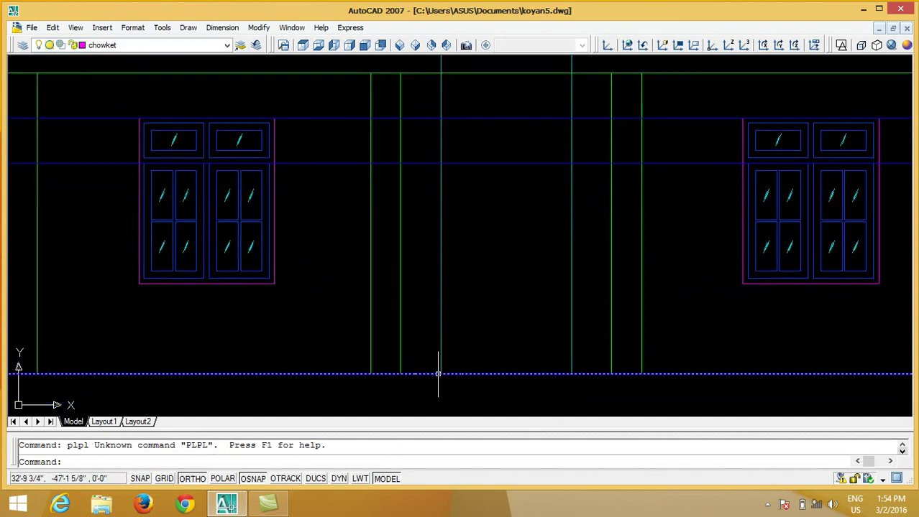
{"action": "type", "text": "pl"}
{"action": "key", "text": "Return"}
{"action": "left_click", "coordinate": [439, 374]}
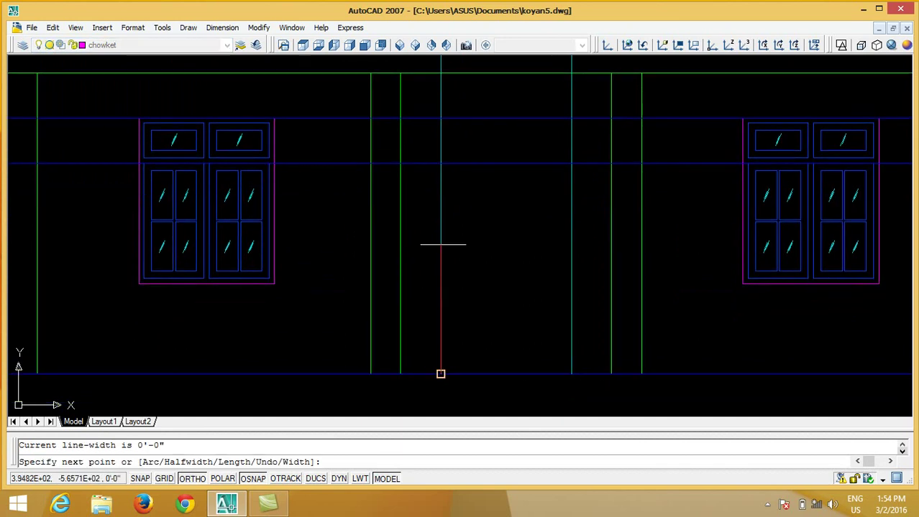
{"action": "left_click", "coordinate": [441, 117]}
{"action": "left_click", "coordinate": [572, 117]}
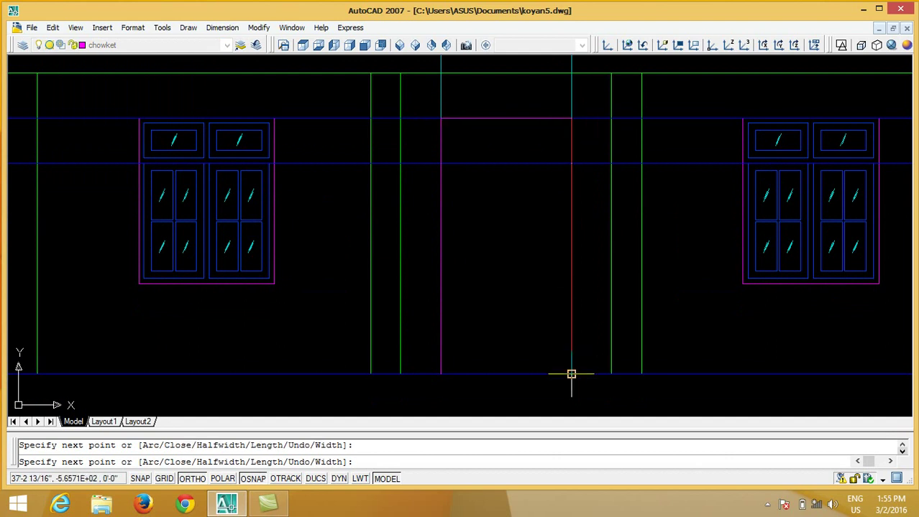
{"action": "left_click", "coordinate": [571, 374]}
{"action": "key", "text": "Return"}
Step: Offset the door frame outline inward by 1 to create a double outline
{"action": "key", "text": "Return"}
{"action": "type", "text": "1"}
{"action": "key", "text": "Return"}
{"action": "left_click", "coordinate": [571, 361]}
{"action": "left_click", "coordinate": [522, 358]}
{"action": "key", "text": "Return"}
{"action": "key", "text": "Return"}
{"action": "key", "text": "Return"}
{"action": "scroll", "coordinate": [463, 164], "scroll_direction": "up", "scroll_amount": 2}
Step: Offset the lower guide line down and draw two horizontal transom lines across the frame
{"action": "left_click", "coordinate": [464, 164]}
{"action": "left_click", "coordinate": [460, 146]}
{"action": "key", "text": "Return"}
{"action": "scroll", "coordinate": [443, 152], "scroll_direction": "up", "scroll_amount": 2}
{"action": "type", "text": "l"}
{"action": "key", "text": "Return"}
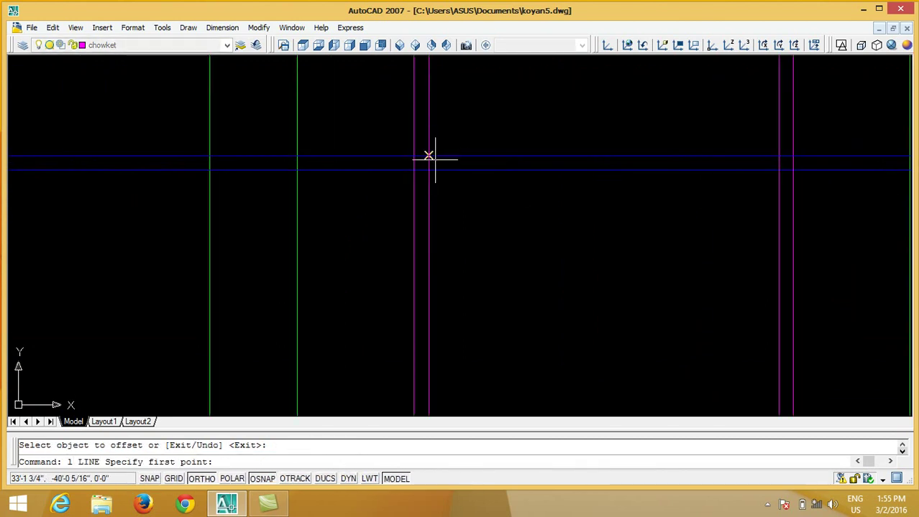
{"action": "left_click", "coordinate": [428, 156]}
{"action": "left_click", "coordinate": [779, 155]}
{"action": "key", "text": "Return"}
{"action": "key", "text": "Return"}
{"action": "left_click", "coordinate": [429, 170]}
{"action": "left_click", "coordinate": [778, 170]}
Step: Draw a centre divider in the transom and offset it 1 to each side
{"action": "key", "text": "Return"}
{"action": "key", "text": "Return"}
{"action": "left_click", "coordinate": [619, 160]}
{"action": "middle_click_drag", "start_coordinate": [600, 164], "coordinate": [578, 284]}
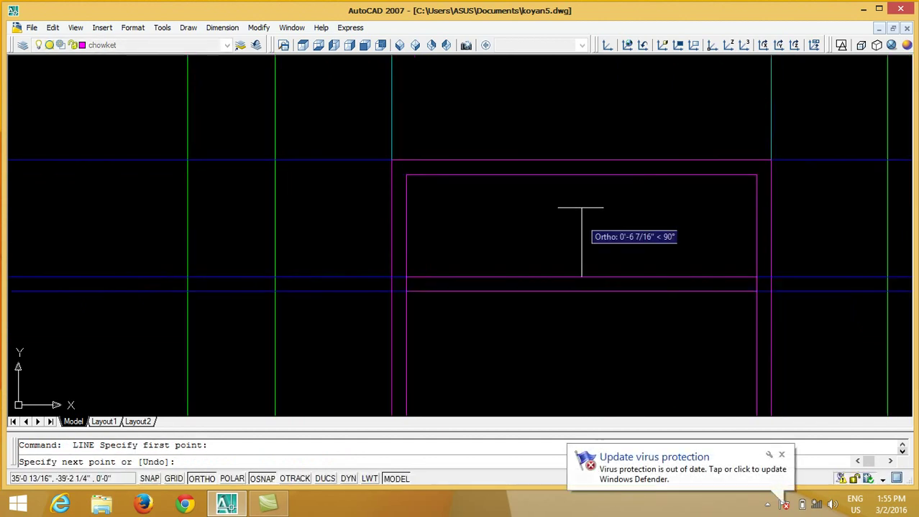
{"action": "left_click", "coordinate": [581, 175]}
{"action": "key", "text": "Return"}
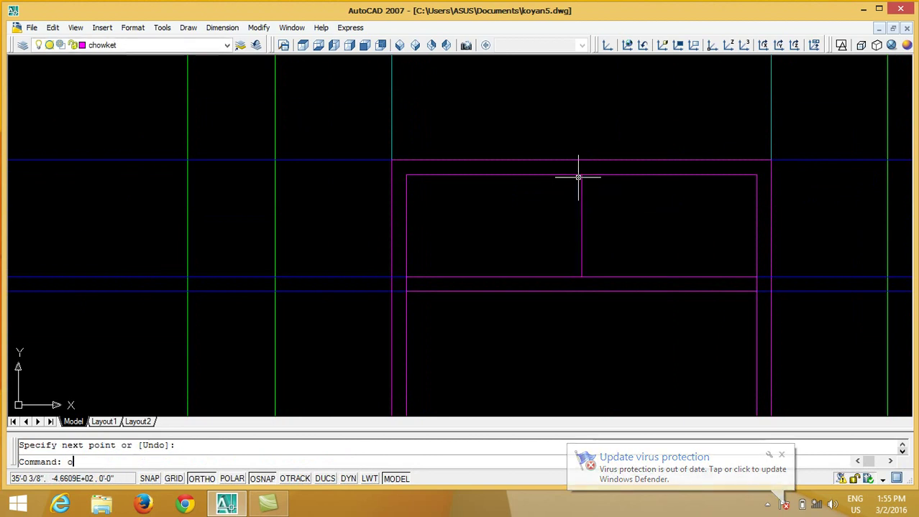
{"action": "key", "text": "Return"}
{"action": "type", "text": "1"}
{"action": "key", "text": "Return"}
{"action": "left_click", "coordinate": [582, 198]}
{"action": "left_click", "coordinate": [533, 222]}
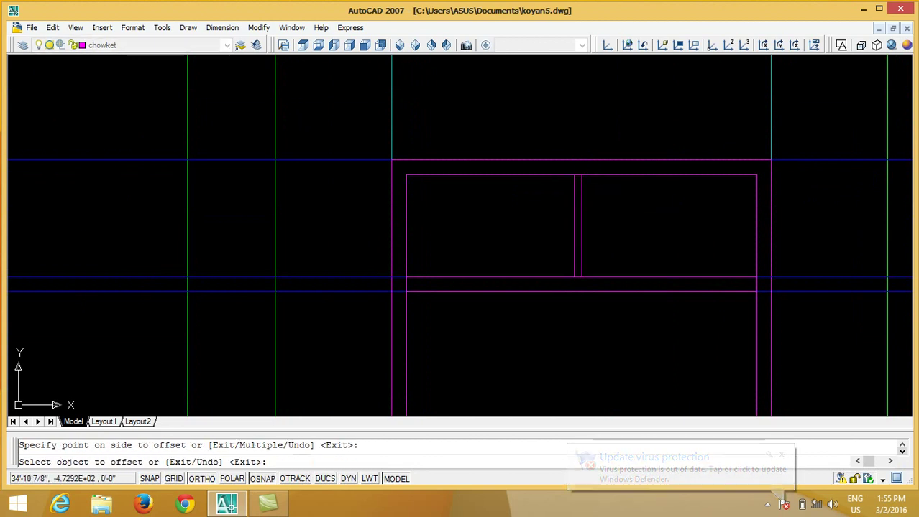
{"action": "left_click", "coordinate": [580, 232]}
{"action": "left_click", "coordinate": [591, 238]}
Step: Erase the centre divider and the leftover horizontal guide lines
{"action": "key", "text": "Return"}
{"action": "type", "text": "e"}
{"action": "key", "text": "Return"}
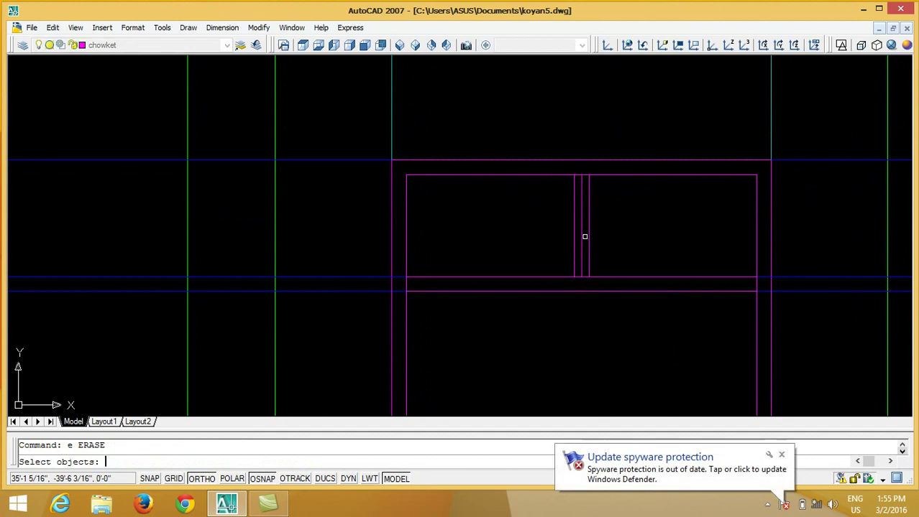
{"action": "left_click", "coordinate": [580, 234]}
{"action": "left_click", "coordinate": [350, 125]}
{"action": "left_click", "coordinate": [322, 337]}
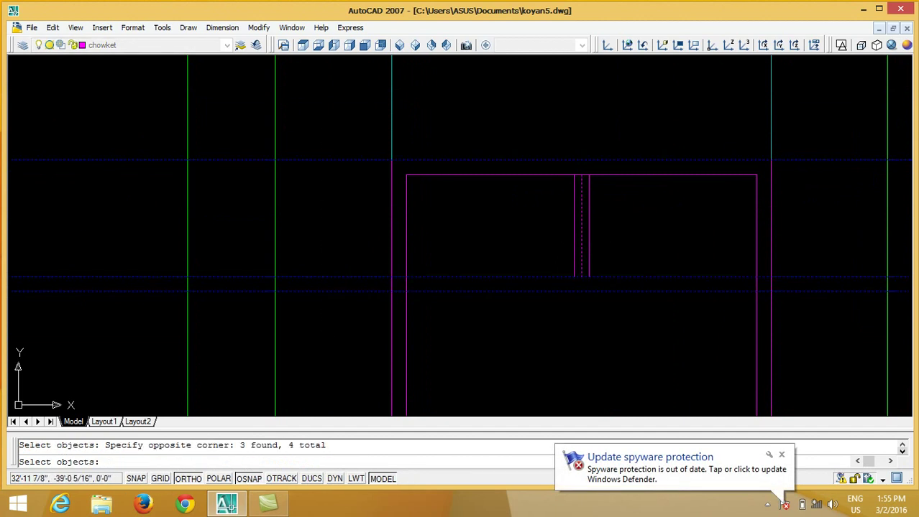
{"action": "left_click", "coordinate": [379, 113]}
{"action": "key", "text": "Return"}
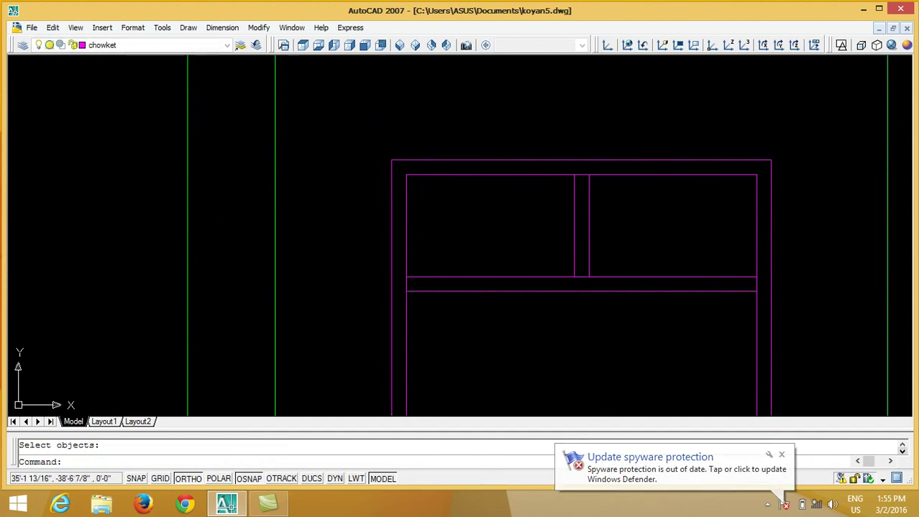
Step: Trim the overlapping line segments between the transom dividers
{"action": "type", "text": "tr"}
{"action": "key", "text": "Return"}
{"action": "key", "text": "Return"}
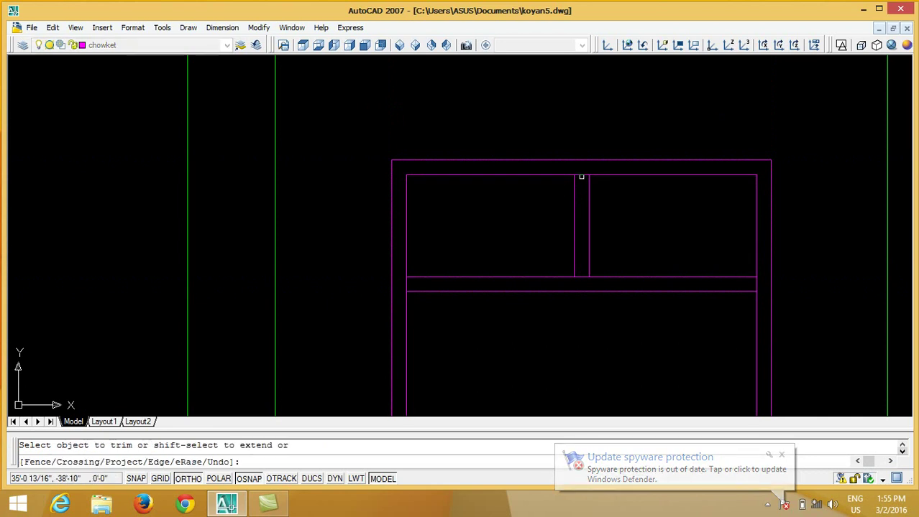
{"action": "left_click", "coordinate": [581, 176]}
{"action": "scroll", "coordinate": [581, 253], "scroll_direction": "up", "scroll_amount": 3}
{"action": "left_click", "coordinate": [576, 276]}
{"action": "left_click", "coordinate": [573, 312]}
{"action": "scroll", "coordinate": [237, 345], "scroll_direction": "up", "scroll_amount": 3}
Step: Trim the stray line ends at the frame's left and right edges
{"action": "left_click", "coordinate": [220, 317]}
{"action": "left_click", "coordinate": [191, 334]}
{"action": "scroll", "coordinate": [192, 334], "scroll_direction": "down", "scroll_amount": 3}
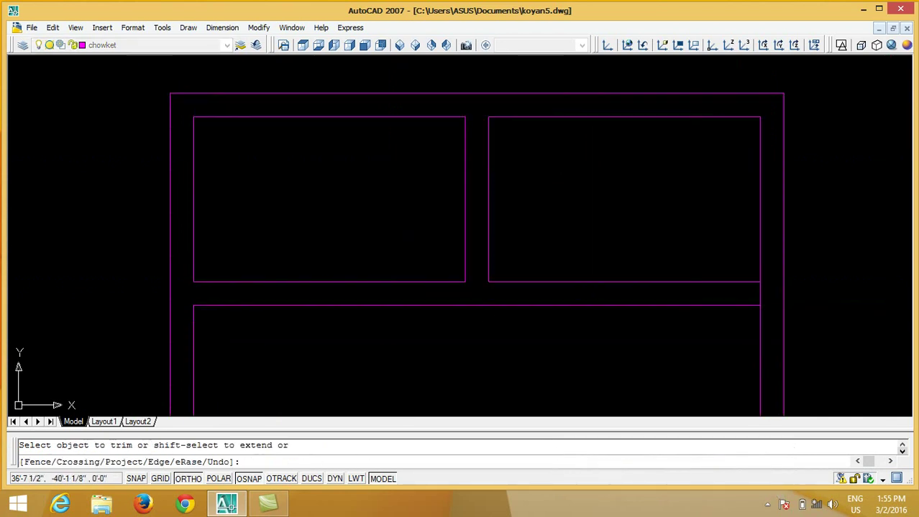
{"action": "scroll", "coordinate": [764, 297], "scroll_direction": "up", "scroll_amount": 3}
{"action": "left_click", "coordinate": [755, 298]}
{"action": "key", "text": "Return"}
{"action": "scroll", "coordinate": [591, 216], "scroll_direction": "down", "scroll_amount": 5}
{"action": "scroll", "coordinate": [471, 188], "scroll_direction": "down", "scroll_amount": 2}
{"action": "mouse_move", "coordinate": [471, 188]}
{"action": "middle_mouse_down"}
{"action": "mouse_move", "coordinate": [489, 171]}
{"action": "mouse_move", "coordinate": [455, 216]}
{"action": "middle_mouse_up"}
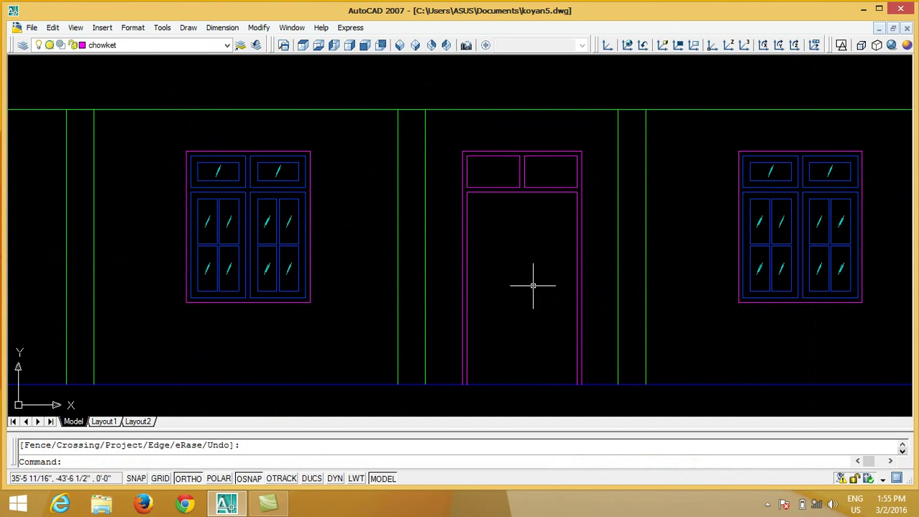
{"action": "type", "text": "l"}
{"action": "key", "text": "Return"}
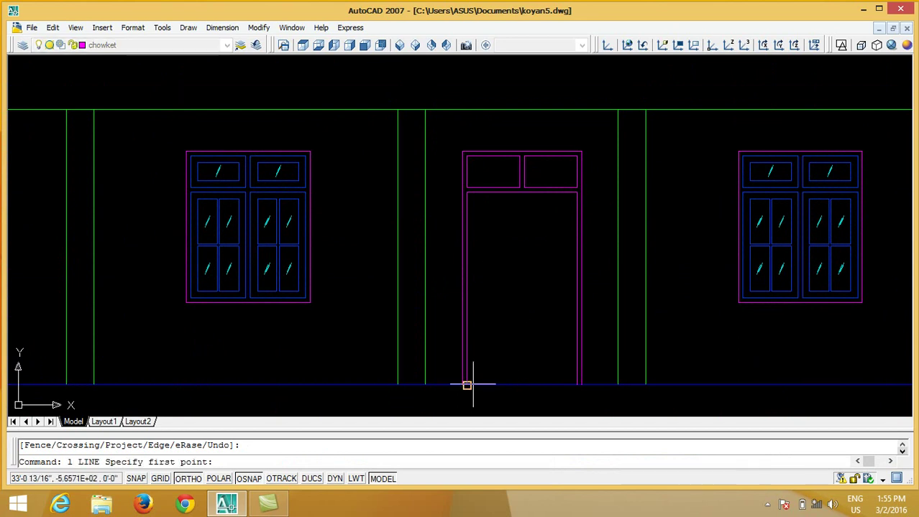
Step: Draw a line along the door's bottom edge, then make door the current layer
{"action": "left_click", "coordinate": [466, 386]}
{"action": "left_click", "coordinate": [582, 386]}
{"action": "left_click", "coordinate": [576, 386]}
{"action": "key", "text": "Return"}
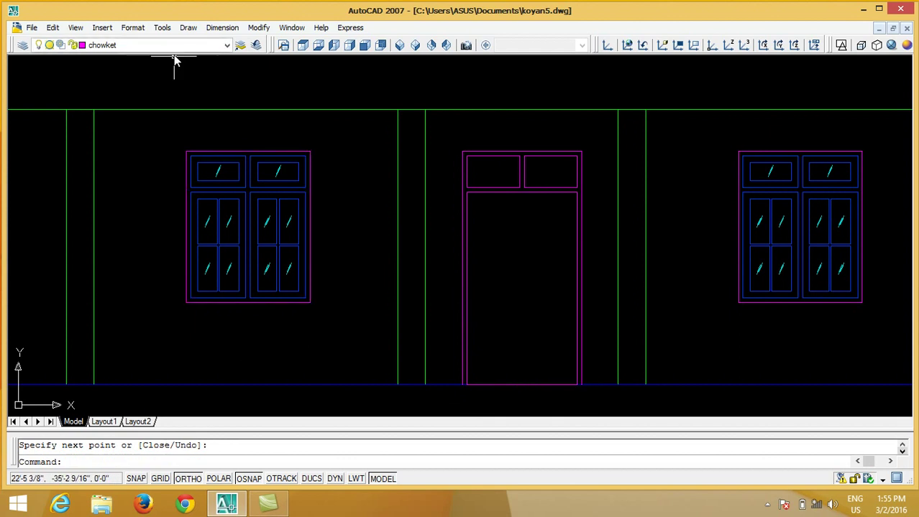
{"action": "left_click", "coordinate": [129, 44]}
{"action": "left_click", "coordinate": [128, 101]}
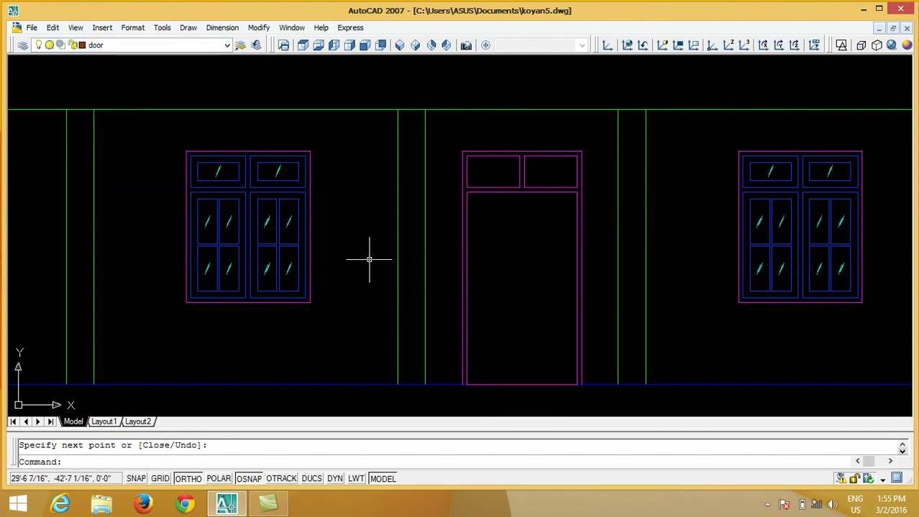
Step: Draw the left leaf as a rectangle from the opening's top-left to the bottom midpoint, replacing a misdrawn one
{"action": "type", "text": "rec"}
{"action": "key", "text": "Return"}
{"action": "left_click", "coordinate": [467, 193]}
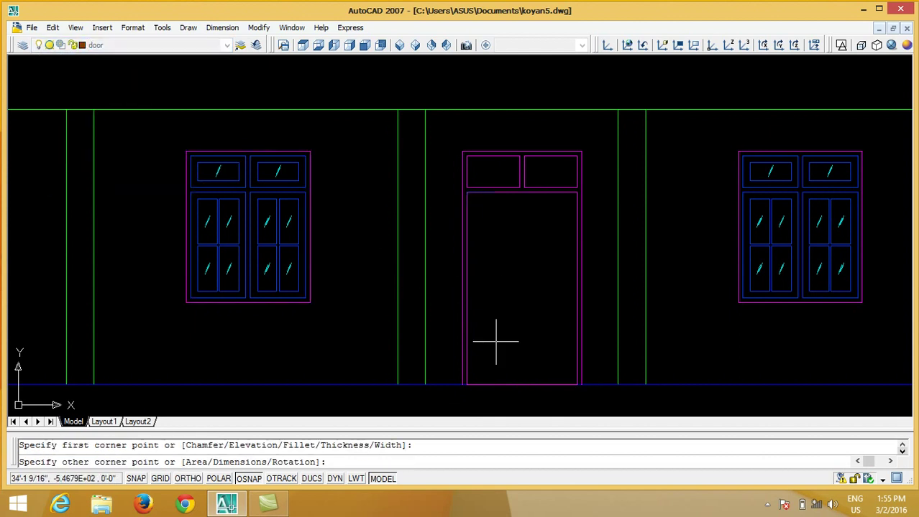
{"action": "left_click", "coordinate": [522, 386]}
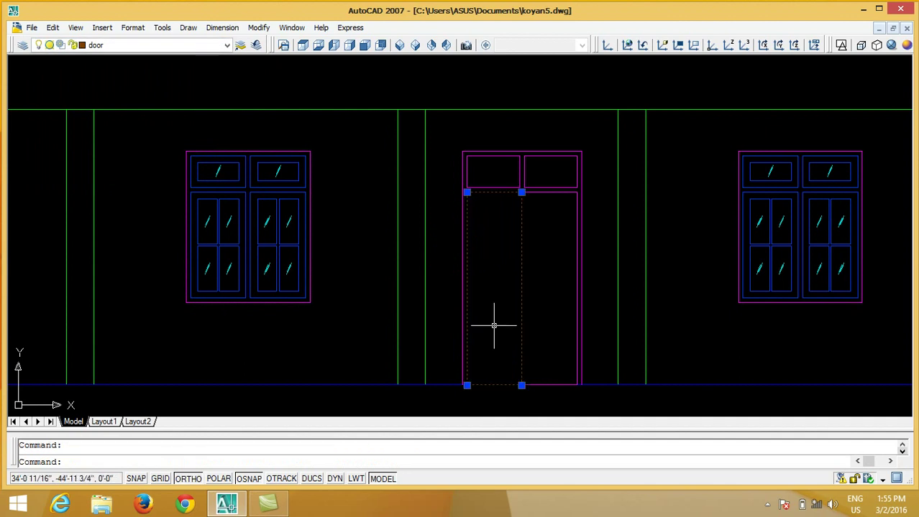
{"action": "type", "text": "e"}
{"action": "key", "text": "Return"}
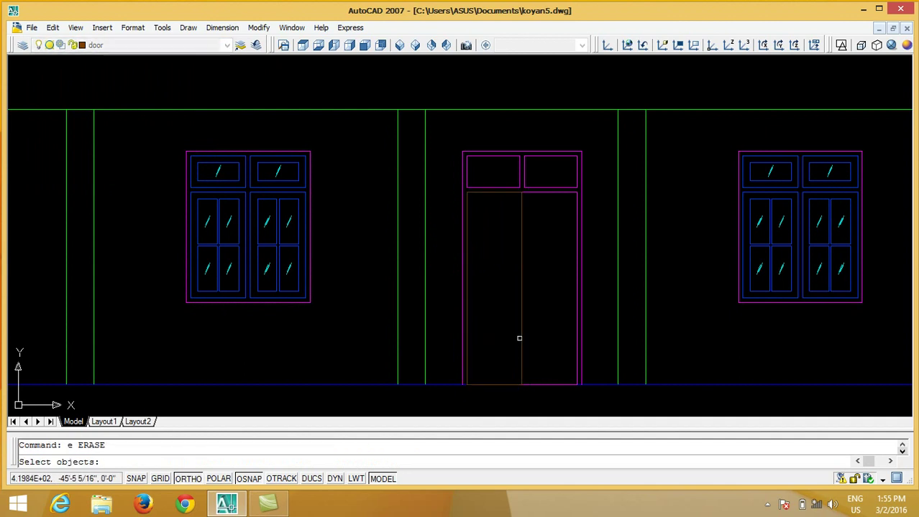
{"action": "left_click", "coordinate": [533, 336]}
{"action": "key", "text": "Return"}
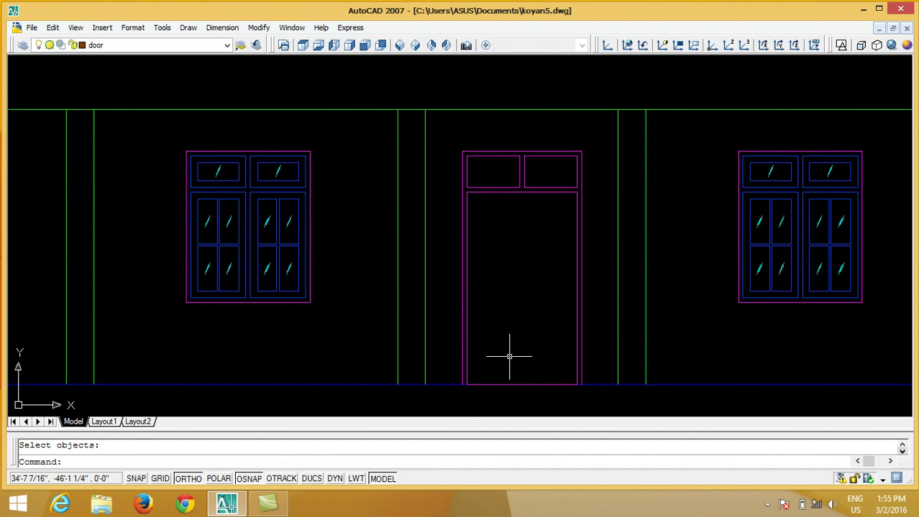
{"action": "type", "text": "rec"}
{"action": "key", "text": "Return"}
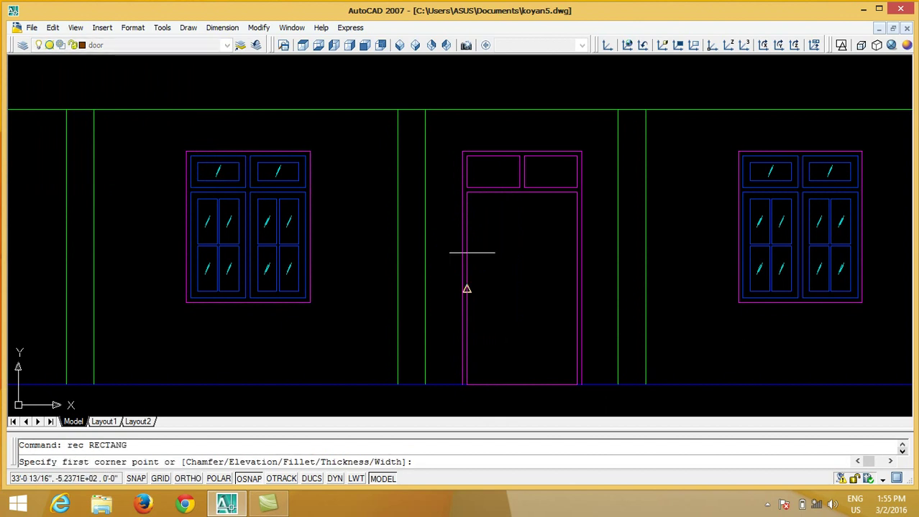
{"action": "left_click", "coordinate": [468, 192]}
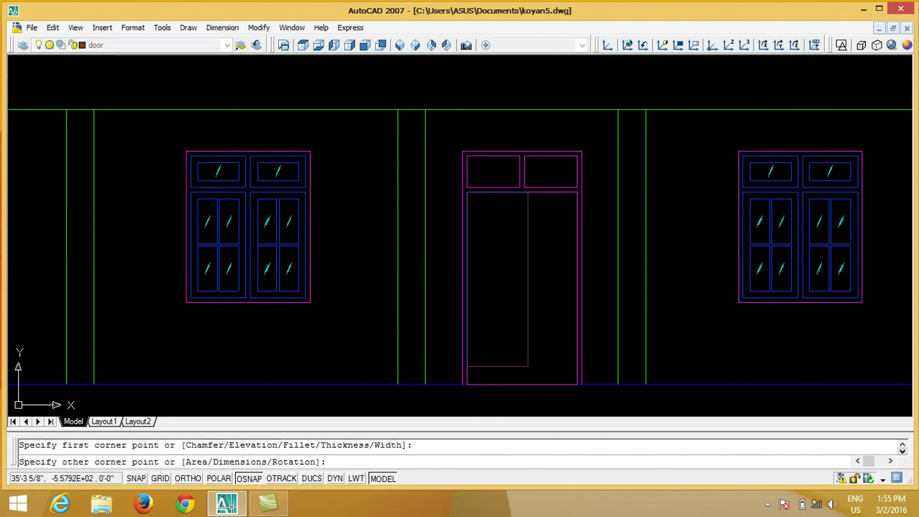
{"action": "left_click", "coordinate": [521, 385]}
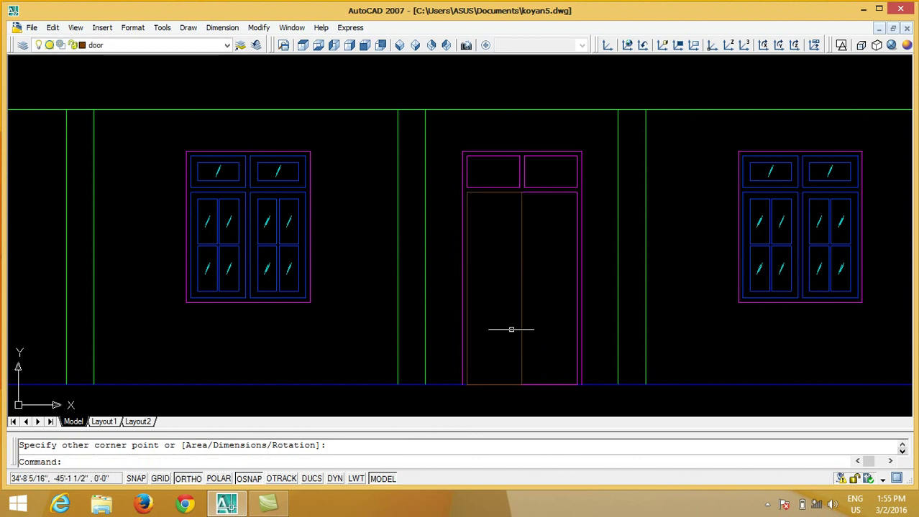
Step: Offset the left leaf rectangle 4 units inward to form the inset panel
{"action": "scroll", "coordinate": [508, 297], "scroll_direction": "up", "scroll_amount": 3}
{"action": "type", "text": "o"}
{"action": "key", "text": "Return"}
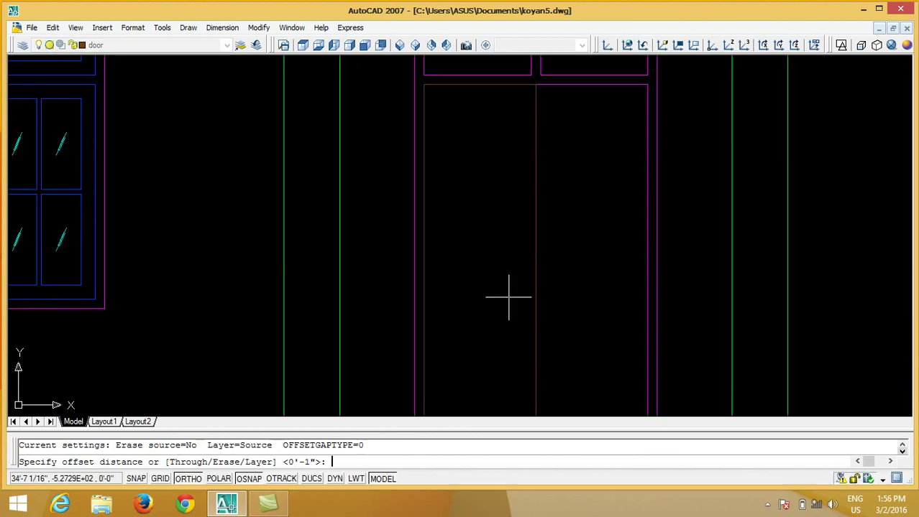
{"action": "key", "text": "Return"}
{"action": "scroll", "coordinate": [508, 297], "scroll_direction": "down", "scroll_amount": 3}
{"action": "left_click", "coordinate": [522, 304]}
{"action": "left_click", "coordinate": [501, 303]}
{"action": "key", "text": "Return"}
{"action": "scroll", "coordinate": [492, 302], "scroll_direction": "up", "scroll_amount": 2}
{"action": "scroll", "coordinate": [492, 302], "scroll_direction": "up", "scroll_amount": 2}
{"action": "left_click", "coordinate": [486, 293]}
{"action": "left_click", "coordinate": [494, 287]}
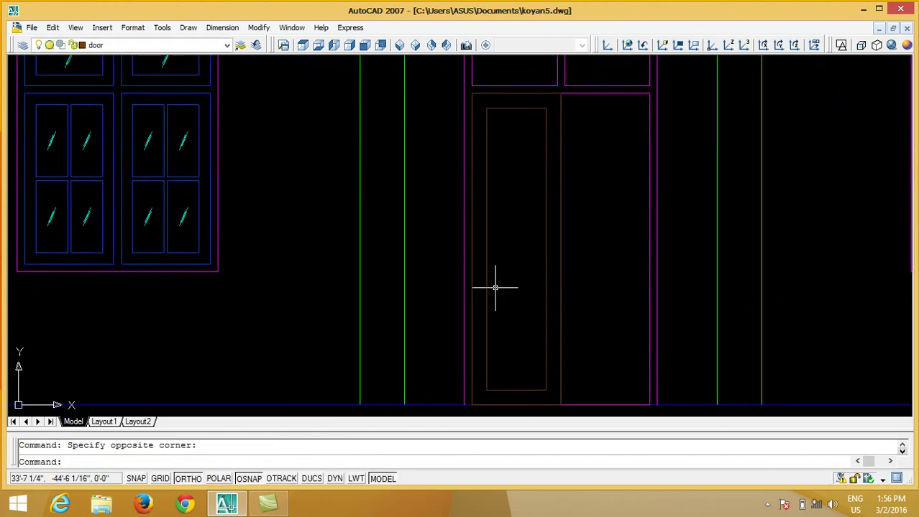
Step: Draw a mid-height line across the panel and offset it by 2 to form a rail
{"action": "type", "text": "l"}
{"action": "key", "text": "Return"}
{"action": "left_click", "coordinate": [487, 249]}
{"action": "left_click", "coordinate": [546, 250]}
{"action": "scroll", "coordinate": [523, 250], "scroll_direction": "up", "scroll_amount": 2}
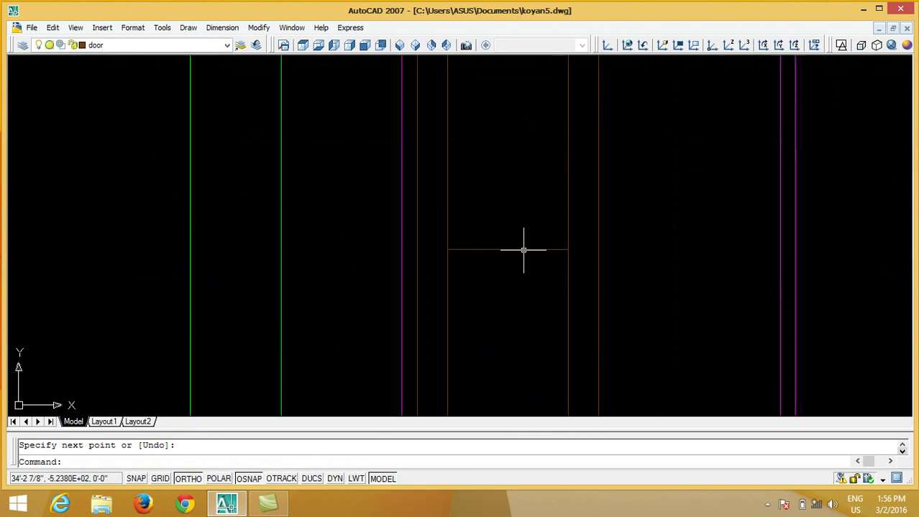
{"action": "type", "text": "o"}
{"action": "key", "text": "Return"}
{"action": "type", "text": "2"}
{"action": "key", "text": "Return"}
{"action": "left_click", "coordinate": [523, 249]}
{"action": "left_click", "coordinate": [519, 251]}
{"action": "left_click", "coordinate": [515, 281]}
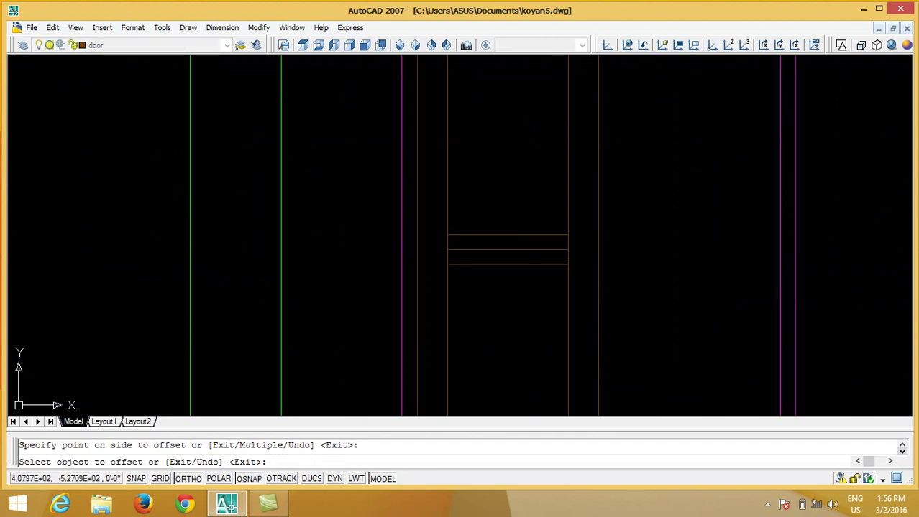
{"action": "key", "text": "Return"}
Step: Erase the extra horizontal panel line
{"action": "scroll", "coordinate": [445, 276], "scroll_direction": "down", "scroll_amount": 6}
{"action": "scroll", "coordinate": [444, 278], "scroll_direction": "down", "scroll_amount": 1}
{"action": "scroll", "coordinate": [444, 278], "scroll_direction": "down", "scroll_amount": 3}
{"action": "scroll", "coordinate": [437, 273], "scroll_direction": "up", "scroll_amount": 2}
{"action": "scroll", "coordinate": [486, 266], "scroll_direction": "up", "scroll_amount": 5}
{"action": "scroll", "coordinate": [482, 253], "scroll_direction": "up", "scroll_amount": 2}
{"action": "scroll", "coordinate": [412, 261], "scroll_direction": "down", "scroll_amount": 7}
{"action": "scroll", "coordinate": [423, 261], "scroll_direction": "up", "scroll_amount": 3}
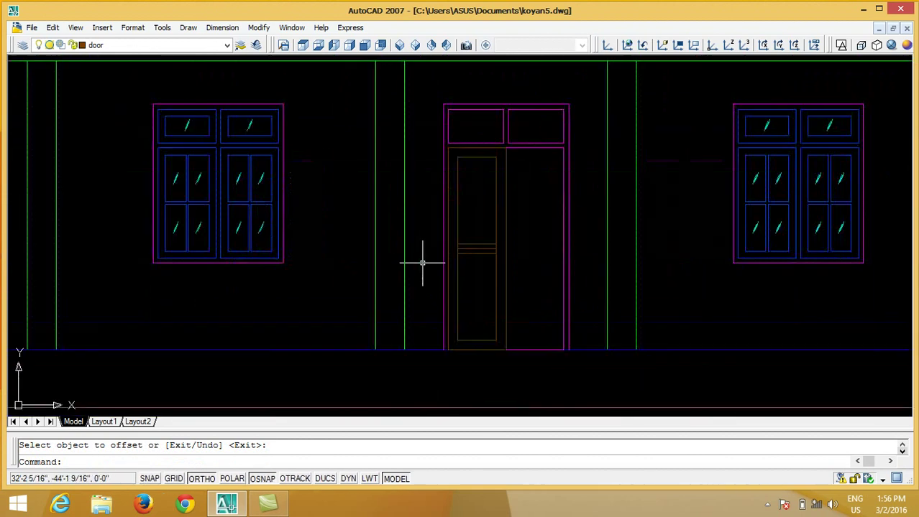
{"action": "scroll", "coordinate": [480, 242], "scroll_direction": "up", "scroll_amount": 5}
{"action": "scroll", "coordinate": [488, 242], "scroll_direction": "up", "scroll_amount": 1}
{"action": "type", "text": "e"}
{"action": "key", "text": "Return"}
{"action": "left_click", "coordinate": [488, 241]}
{"action": "key", "text": "Return"}
Step: Trim both panel sides between the two mid-height rails, splitting upper and lower panels
{"action": "key", "text": "Return"}
{"action": "left_click", "coordinate": [559, 191]}
{"action": "left_click", "coordinate": [519, 288]}
{"action": "key", "text": "Return"}
{"action": "left_click", "coordinate": [464, 241]}
{"action": "left_click", "coordinate": [622, 242]}
{"action": "key", "text": "Return"}
{"action": "scroll", "coordinate": [460, 226], "scroll_direction": "down", "scroll_amount": 1}
{"action": "scroll", "coordinate": [450, 273], "scroll_direction": "down", "scroll_amount": 3}
{"action": "scroll", "coordinate": [449, 265], "scroll_direction": "up", "scroll_amount": 3}
{"action": "scroll", "coordinate": [451, 252], "scroll_direction": "up", "scroll_amount": 1}
{"action": "scroll", "coordinate": [450, 244], "scroll_direction": "down", "scroll_amount": 2}
{"action": "scroll", "coordinate": [460, 230], "scroll_direction": "down", "scroll_amount": 2}
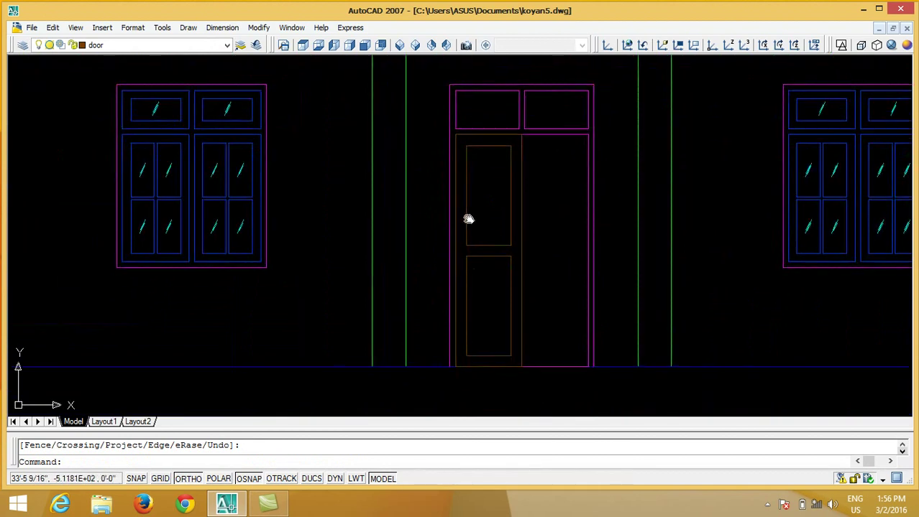
{"action": "scroll", "coordinate": [469, 208], "scroll_direction": "up", "scroll_amount": 1}
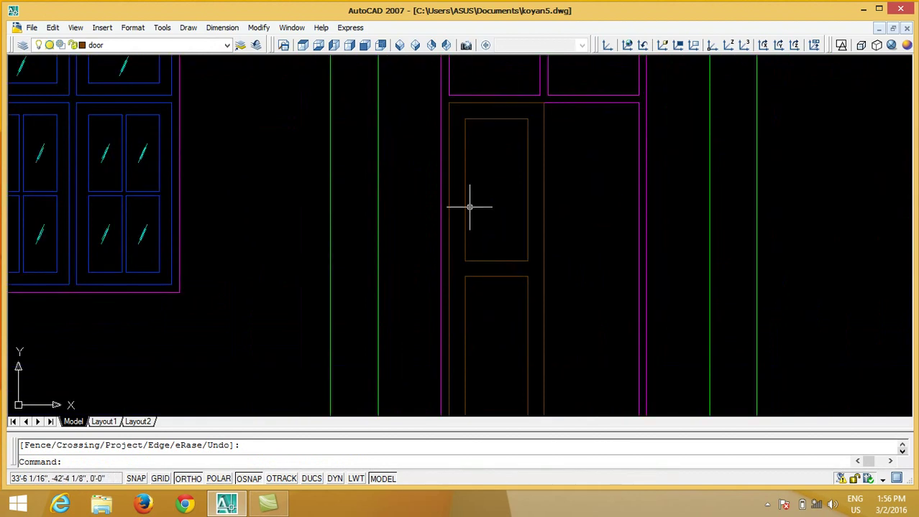
{"action": "type", "text": "l"}
{"action": "key", "text": "Return"}
{"action": "left_click", "coordinate": [501, 157]}
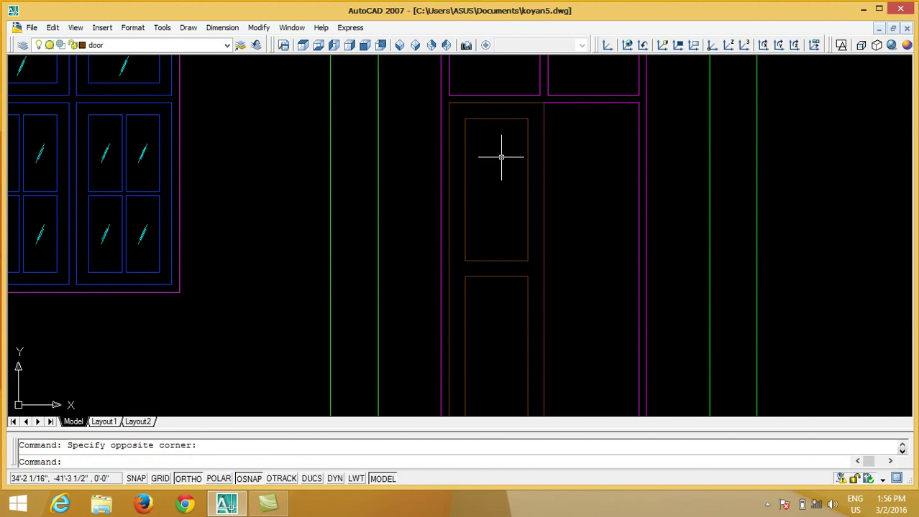
{"action": "type", "text": "l"}
{"action": "key", "text": "Return"}
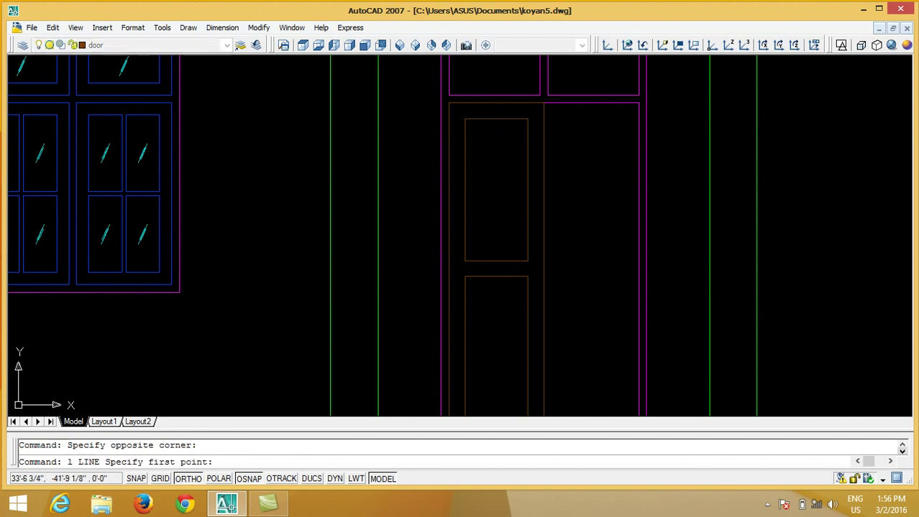
Step: Draw a horizontal line across the upper panel and offset a copy 1 unit below it
{"action": "scroll", "coordinate": [466, 161], "scroll_direction": "up", "scroll_amount": 2}
{"action": "scroll", "coordinate": [460, 179], "scroll_direction": "up", "scroll_amount": 2}
{"action": "key", "text": "Escape"}
{"action": "key", "text": "Return"}
{"action": "left_click", "coordinate": [452, 215]}
{"action": "left_click", "coordinate": [657, 215]}
{"action": "key", "text": "Return"}
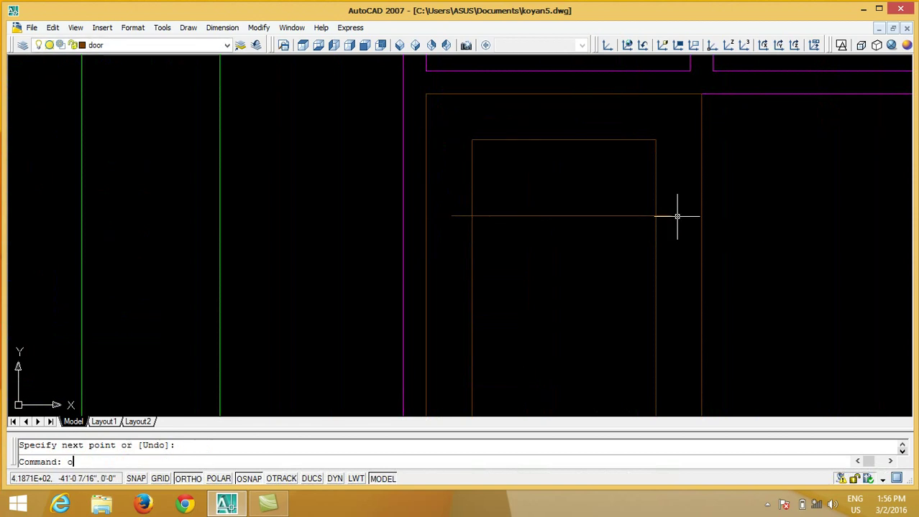
{"action": "key", "text": "Return"}
{"action": "type", "text": "1"}
{"action": "key", "text": "Return"}
{"action": "left_click", "coordinate": [668, 214]}
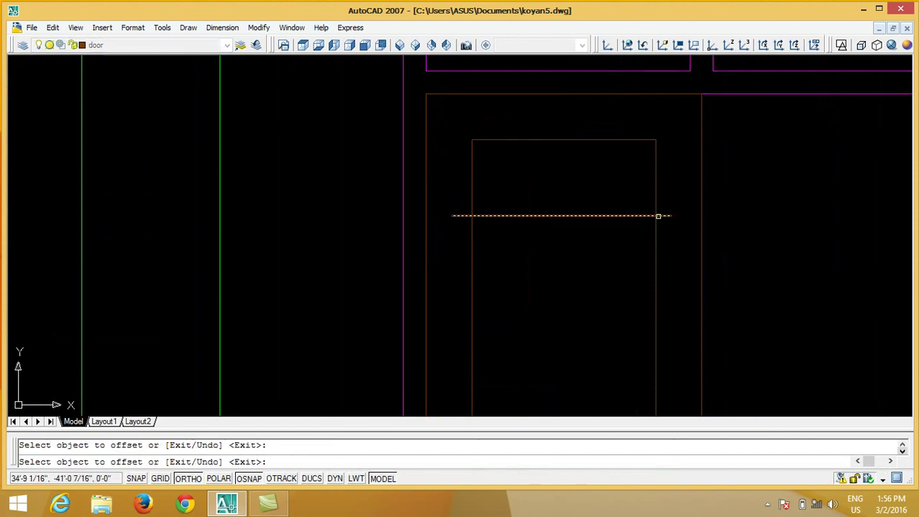
{"action": "left_click", "coordinate": [668, 242]}
{"action": "key", "text": "Return"}
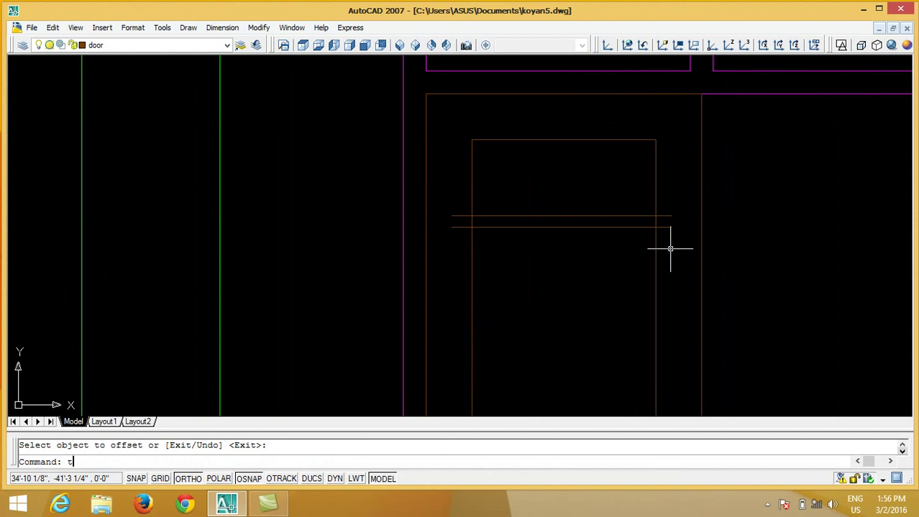
Step: Trim the new lines' left and right ends back to the panel edges
{"action": "key", "text": "Return"}
{"action": "key", "text": "Return"}
{"action": "left_click", "coordinate": [662, 242]}
{"action": "left_click", "coordinate": [657, 197]}
{"action": "left_click", "coordinate": [457, 197]}
{"action": "left_click", "coordinate": [450, 250]}
Step: Copy the rail line pair twice further down the left leaf with CO
{"action": "key", "text": "Return"}
{"action": "type", "text": "co"}
{"action": "key", "text": "Return"}
{"action": "left_click", "coordinate": [554, 197]}
{"action": "left_click", "coordinate": [509, 266]}
{"action": "scroll", "coordinate": [485, 223], "scroll_direction": "down", "scroll_amount": 2}
{"action": "key", "text": "Return"}
{"action": "left_click", "coordinate": [631, 232]}
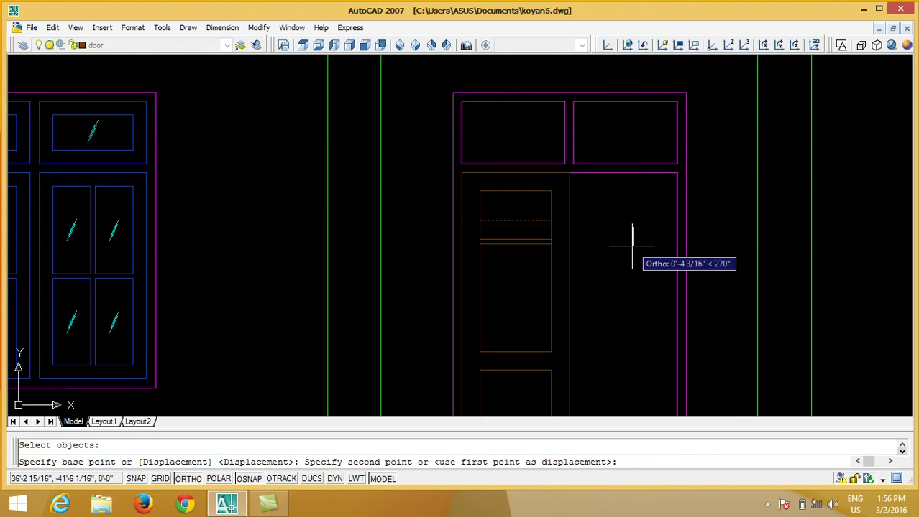
{"action": "left_click", "coordinate": [632, 245]}
{"action": "key", "text": "Return"}
{"action": "key", "text": "Return"}
{"action": "left_click", "coordinate": [554, 231]}
{"action": "left_click", "coordinate": [505, 261]}
{"action": "key", "text": "Return"}
{"action": "left_click", "coordinate": [623, 245]}
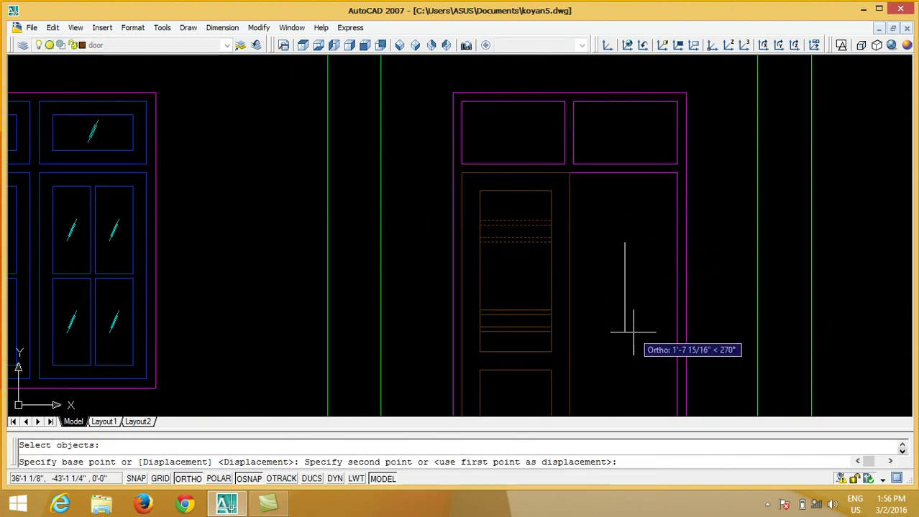
{"action": "left_click", "coordinate": [632, 335]}
{"action": "key", "text": "Return"}
Step: Trim the vertical segments lying between the stacked panels
{"action": "scroll", "coordinate": [496, 216], "scroll_direction": "down", "scroll_amount": 2}
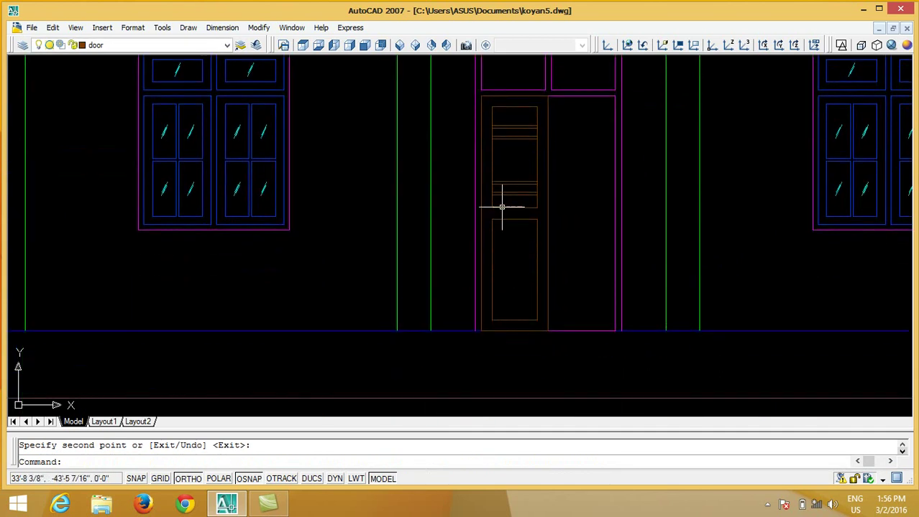
{"action": "scroll", "coordinate": [502, 173], "scroll_direction": "up", "scroll_amount": 6}
{"action": "type", "text": "r"}
{"action": "key", "text": "Return"}
{"action": "key", "text": "Return"}
{"action": "scroll", "coordinate": [502, 179], "scroll_direction": "up", "scroll_amount": 3}
{"action": "scroll", "coordinate": [502, 179], "scroll_direction": "up", "scroll_amount": 2}
{"action": "left_click", "coordinate": [421, 188]}
{"action": "left_click", "coordinate": [419, 193]}
{"action": "scroll", "coordinate": [414, 326], "scroll_direction": "down", "scroll_amount": 4}
{"action": "scroll", "coordinate": [558, 241], "scroll_direction": "up", "scroll_amount": 3}
{"action": "left_click", "coordinate": [622, 246]}
{"action": "left_click", "coordinate": [617, 346]}
Step: Trim the line ends at the panel edge and the short segment between the rails
{"action": "scroll", "coordinate": [558, 120], "scroll_direction": "down", "scroll_amount": 5}
{"action": "scroll", "coordinate": [571, 122], "scroll_direction": "up", "scroll_amount": 3}
{"action": "scroll", "coordinate": [575, 130], "scroll_direction": "up", "scroll_amount": 4}
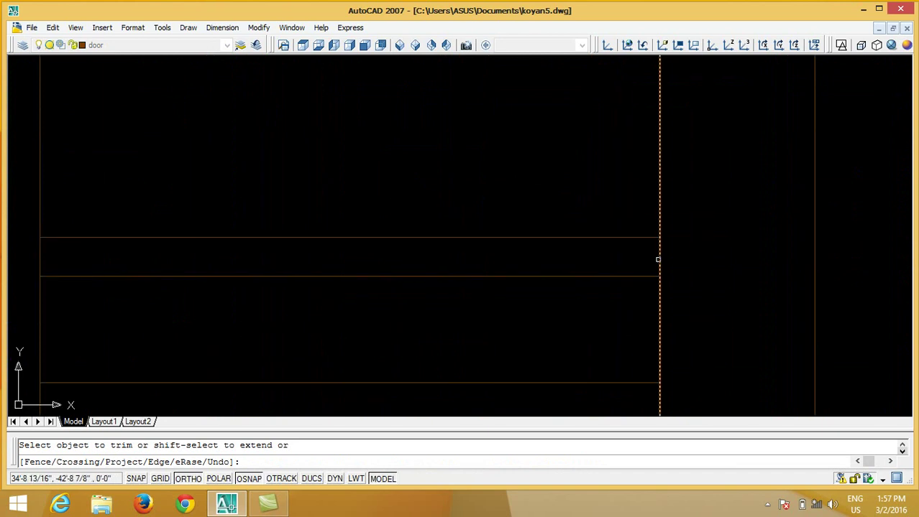
{"action": "scroll", "coordinate": [656, 259], "scroll_direction": "down", "scroll_amount": 3}
{"action": "middle_click_drag", "start_coordinate": [666, 219], "coordinate": [745, 187]}
{"action": "scroll", "coordinate": [469, 219], "scroll_direction": "up", "scroll_amount": 3}
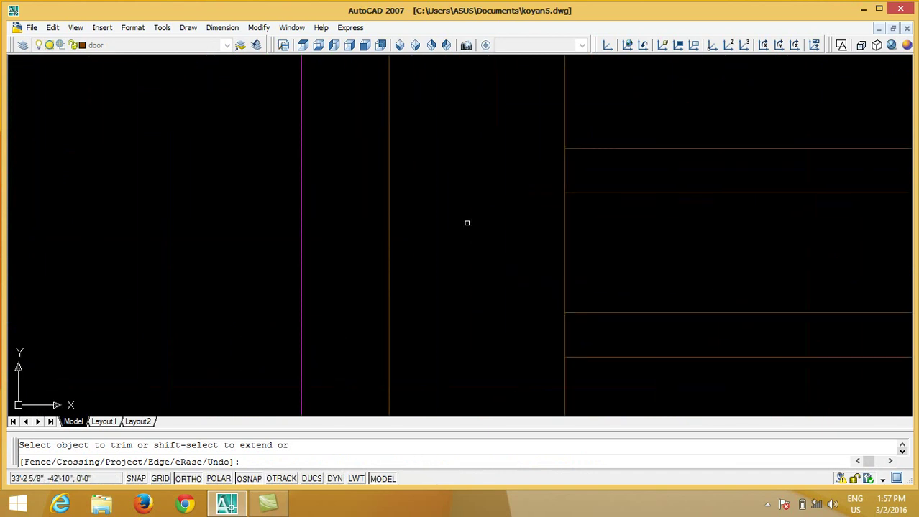
{"action": "left_click", "coordinate": [566, 177]}
{"action": "left_click", "coordinate": [533, 178]}
{"action": "scroll", "coordinate": [533, 177], "scroll_direction": "down", "scroll_amount": 2}
{"action": "scroll", "coordinate": [508, 216], "scroll_direction": "up", "scroll_amount": 1}
{"action": "left_click", "coordinate": [508, 206]}
{"action": "scroll", "coordinate": [509, 206], "scroll_direction": "down", "scroll_amount": 3}
{"action": "scroll", "coordinate": [685, 205], "scroll_direction": "up", "scroll_amount": 3}
{"action": "scroll", "coordinate": [592, 178], "scroll_direction": "down", "scroll_amount": 5}
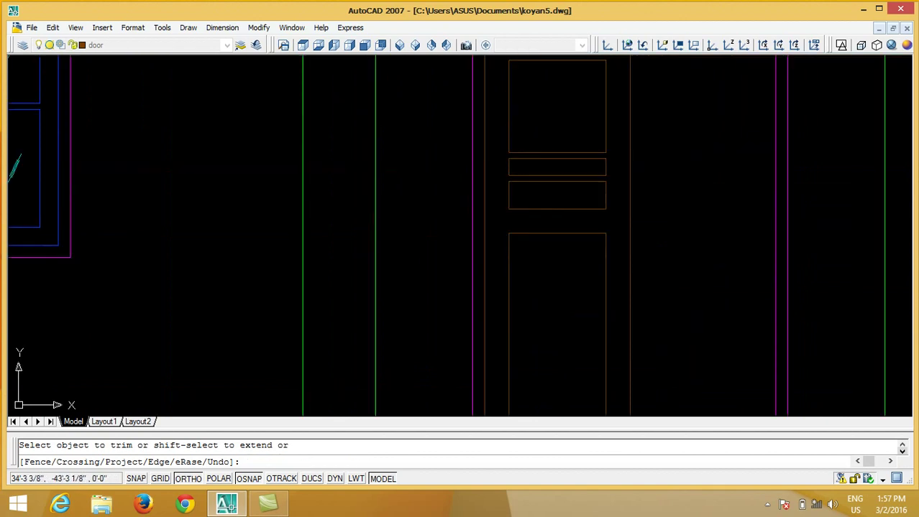
{"action": "scroll", "coordinate": [452, 208], "scroll_direction": "down", "scroll_amount": 4}
{"action": "key", "text": "Return"}
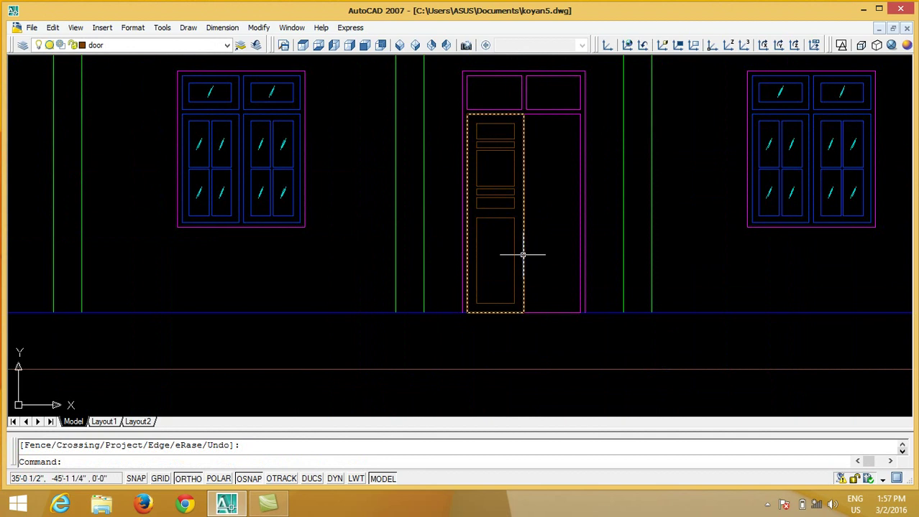
Step: Join the lower panel's lines into one polyline outline with PEDIT Multiple
{"action": "scroll", "coordinate": [505, 262], "scroll_direction": "up", "scroll_amount": 3}
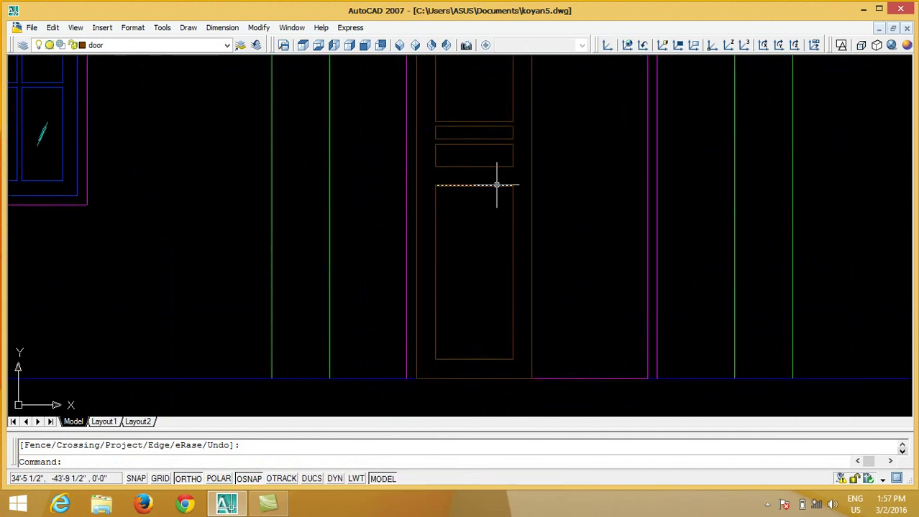
{"action": "type", "text": "pe"}
{"action": "key", "text": "Return"}
{"action": "type", "text": "m"}
{"action": "key", "text": "Return"}
{"action": "left_click", "coordinate": [524, 175]}
{"action": "left_click", "coordinate": [439, 206]}
{"action": "key", "text": "Return"}
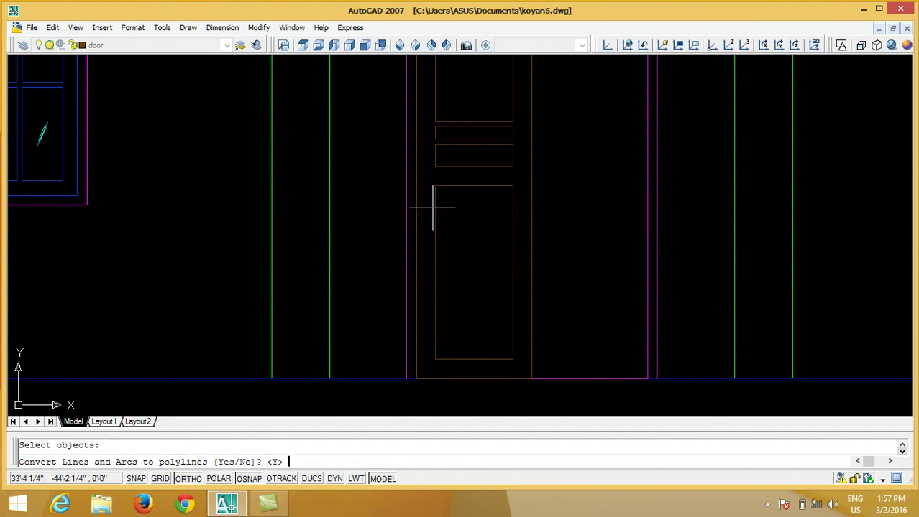
{"action": "key", "text": "Return"}
{"action": "type", "text": "j"}
{"action": "key", "text": "Return"}
{"action": "key", "text": "Return"}
{"action": "key", "text": "Return"}
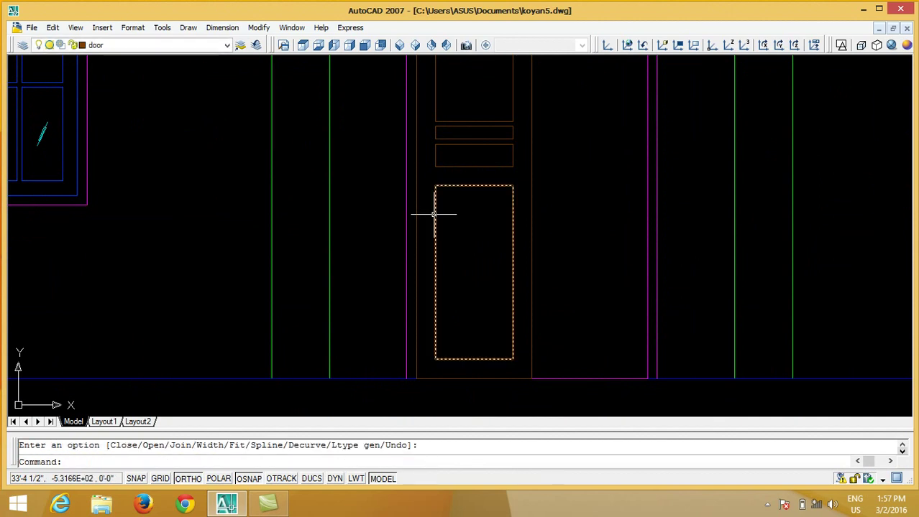
Step: Offset the lower panel outline 1.5 inward
{"action": "key", "text": "Return"}
{"action": "type", "text": "1."}
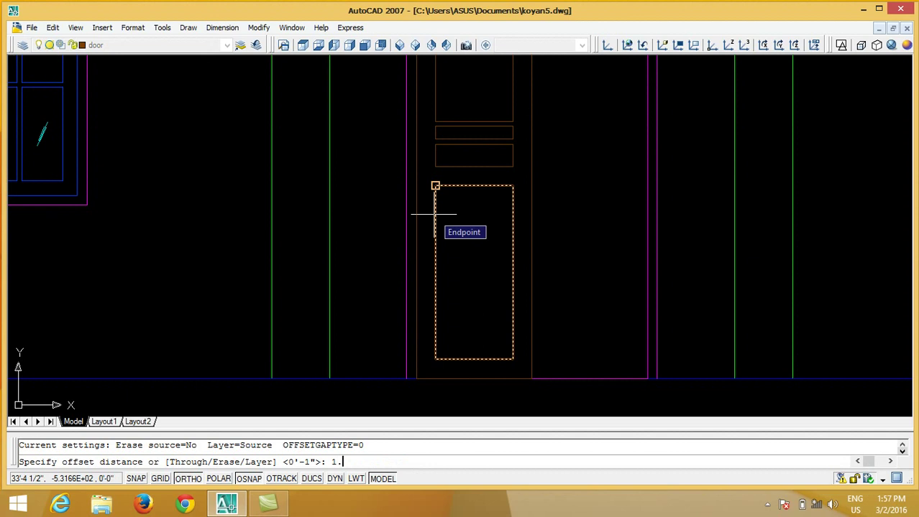
{"action": "type", "text": "5"}
{"action": "key", "text": "Return"}
{"action": "left_click", "coordinate": [434, 212]}
{"action": "left_click", "coordinate": [462, 212]}
Step: Draw mitre lines joining the inner and outer outlines at the two upper corners
{"action": "key", "text": "Return"}
{"action": "scroll", "coordinate": [438, 194], "scroll_direction": "up", "scroll_amount": 5}
{"action": "type", "text": "l"}
{"action": "key", "text": "Return"}
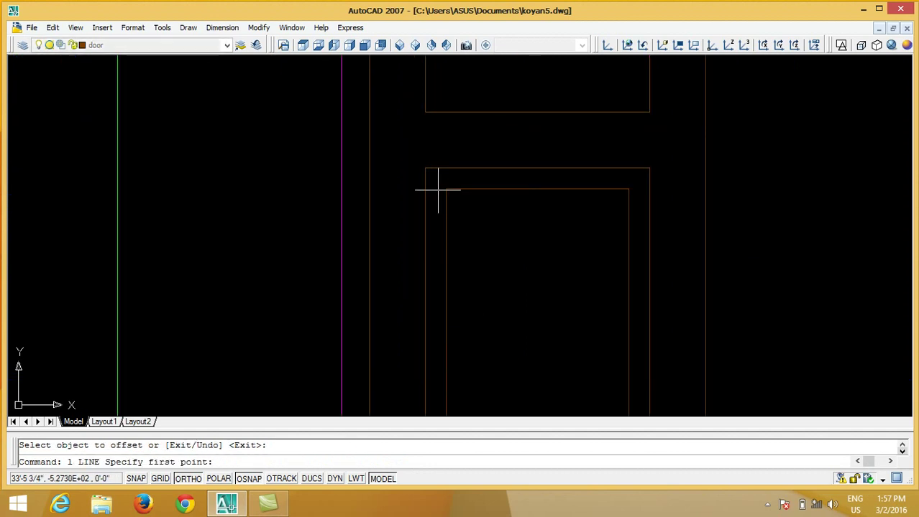
{"action": "left_click", "coordinate": [425, 168]}
{"action": "left_click", "coordinate": [445, 189]}
{"action": "key", "text": "Return"}
Step: Draw mitre lines joining the inner and outer outlines at the lower-left and lower-right corners
{"action": "key", "text": "Return"}
{"action": "left_click", "coordinate": [628, 189]}
{"action": "left_click", "coordinate": [649, 168]}
{"action": "key", "text": "Return"}
{"action": "scroll", "coordinate": [542, 109], "scroll_direction": "down", "scroll_amount": 3}
{"action": "key", "text": "Return"}
{"action": "scroll", "coordinate": [496, 320], "scroll_direction": "up", "scroll_amount": 3}
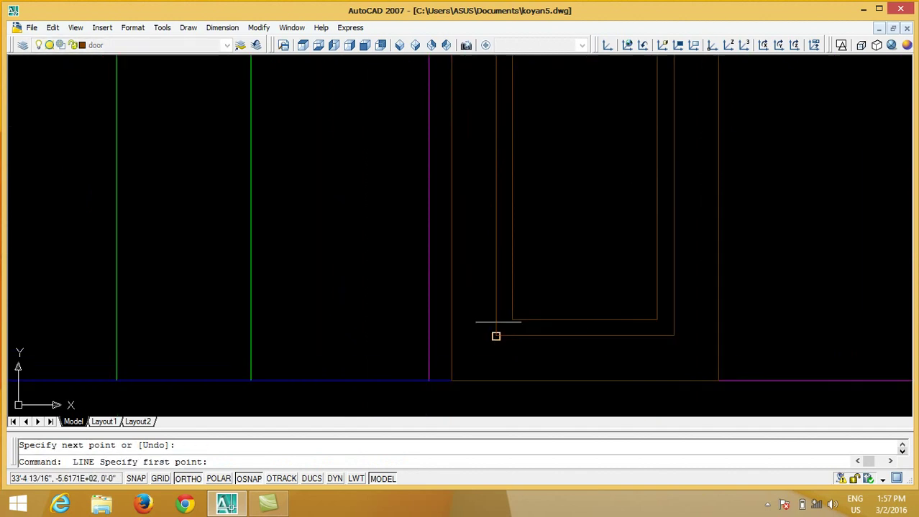
{"action": "left_click", "coordinate": [510, 317]}
{"action": "key", "text": "Escape"}
{"action": "scroll", "coordinate": [508, 317], "scroll_direction": "up", "scroll_amount": 3}
{"action": "key", "text": "Return"}
{"action": "left_click", "coordinate": [516, 325]}
{"action": "left_click", "coordinate": [462, 364]}
{"action": "key", "text": "Return"}
{"action": "scroll", "coordinate": [440, 336], "scroll_direction": "down", "scroll_amount": 4}
{"action": "key", "text": "Return"}
{"action": "left_click", "coordinate": [627, 332]}
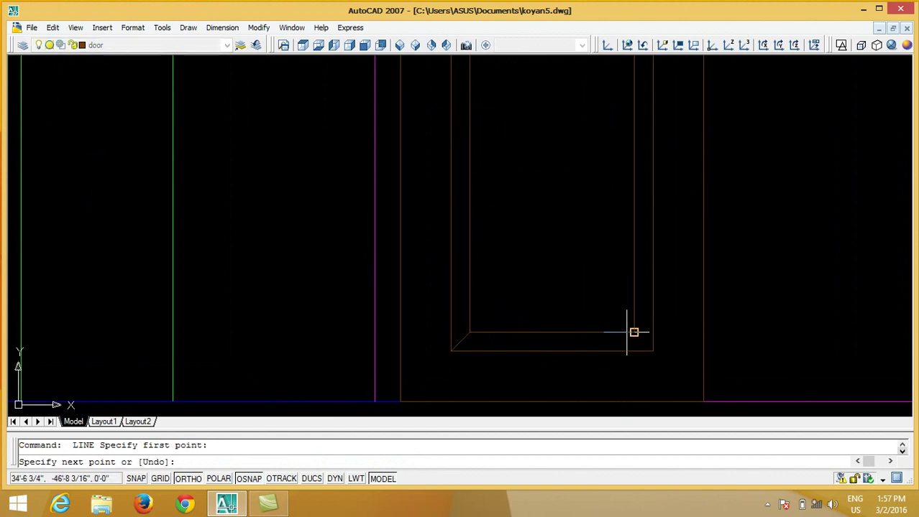
{"action": "left_click", "coordinate": [652, 350]}
{"action": "key", "text": "Return"}
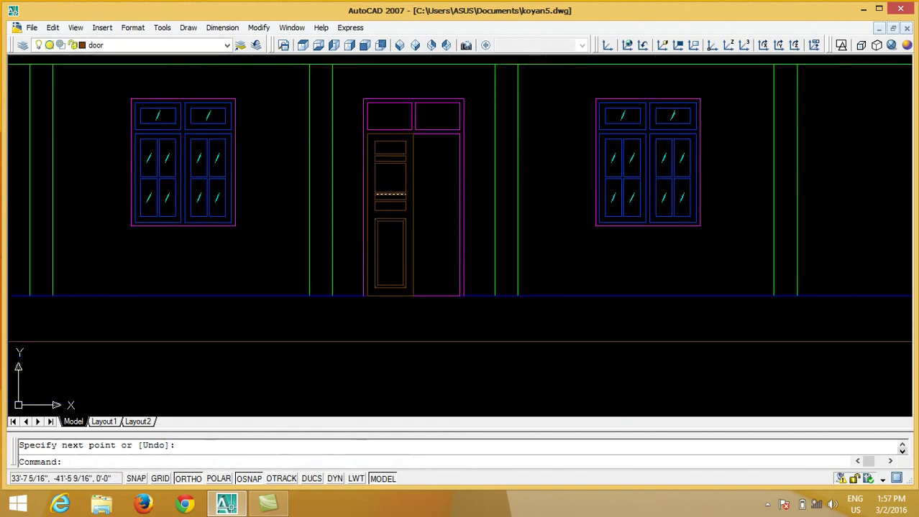
{"action": "scroll", "coordinate": [369, 123], "scroll_direction": "up", "scroll_amount": 5}
{"action": "scroll", "coordinate": [372, 182], "scroll_direction": "down", "scroll_amount": 2}
Step: Draw a horizontal line edge to edge across the left and right transom panes
{"action": "key", "text": "Return"}
{"action": "left_click", "coordinate": [368, 167]}
{"action": "left_click", "coordinate": [449, 167]}
{"action": "key", "text": "Return"}
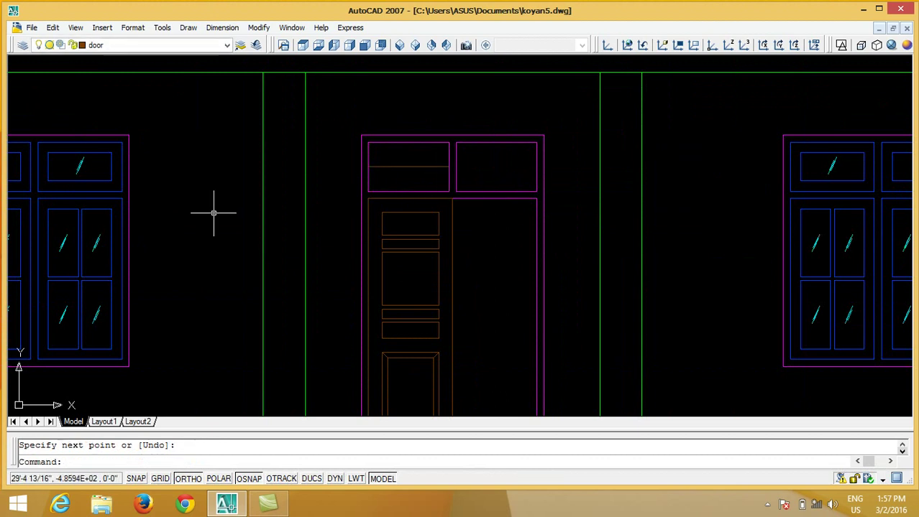
{"action": "type", "text": "l"}
{"action": "key", "text": "Return"}
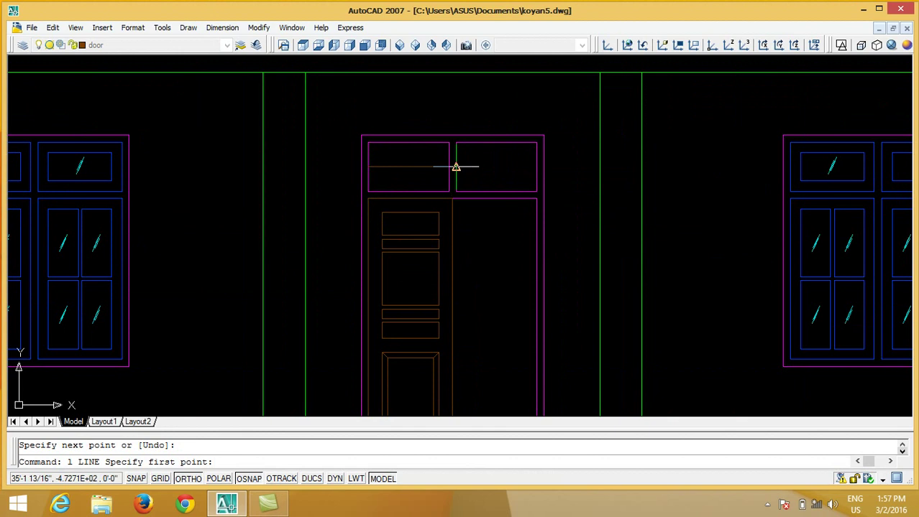
{"action": "left_click", "coordinate": [456, 167]}
{"action": "left_click", "coordinate": [535, 168]}
{"action": "key", "text": "Return"}
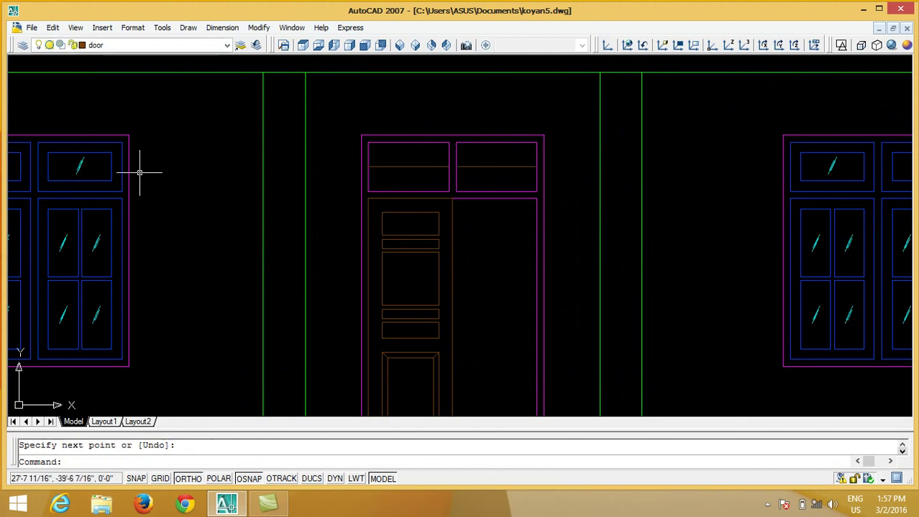
{"action": "scroll", "coordinate": [424, 187], "scroll_direction": "down", "scroll_amount": 2}
{"action": "scroll", "coordinate": [416, 197], "scroll_direction": "up", "scroll_amount": 4}
{"action": "middle_click_drag", "start_coordinate": [416, 197], "coordinate": [596, 197]}
{"action": "scroll", "coordinate": [596, 197], "scroll_direction": "down", "scroll_amount": 1}
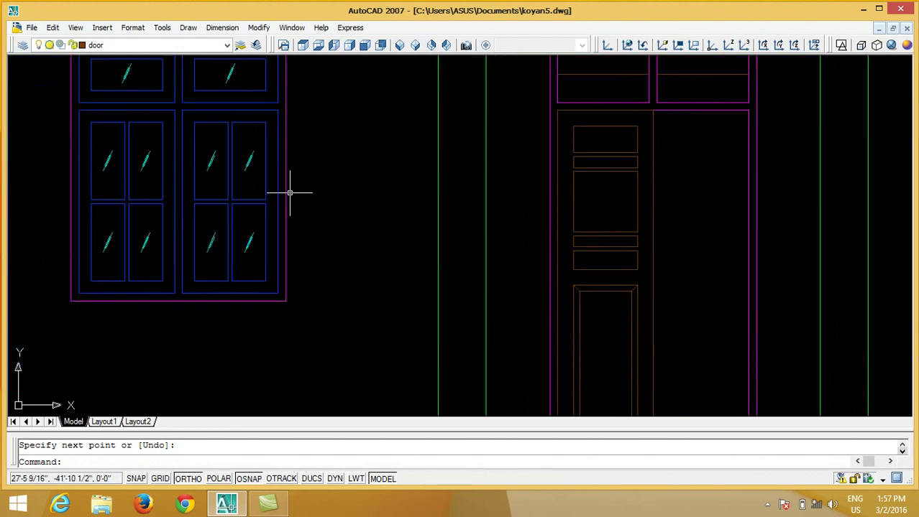
{"action": "type", "text": "co"}
Step: Copy the window's cyan glass mark into the large, top and narrow upper door panels with ORTHO off
{"action": "key", "text": "Return"}
{"action": "left_click", "coordinate": [204, 147]}
{"action": "key", "text": "Return"}
{"action": "left_click", "coordinate": [211, 162]}
{"action": "scroll", "coordinate": [592, 170], "scroll_direction": "up", "scroll_amount": 3}
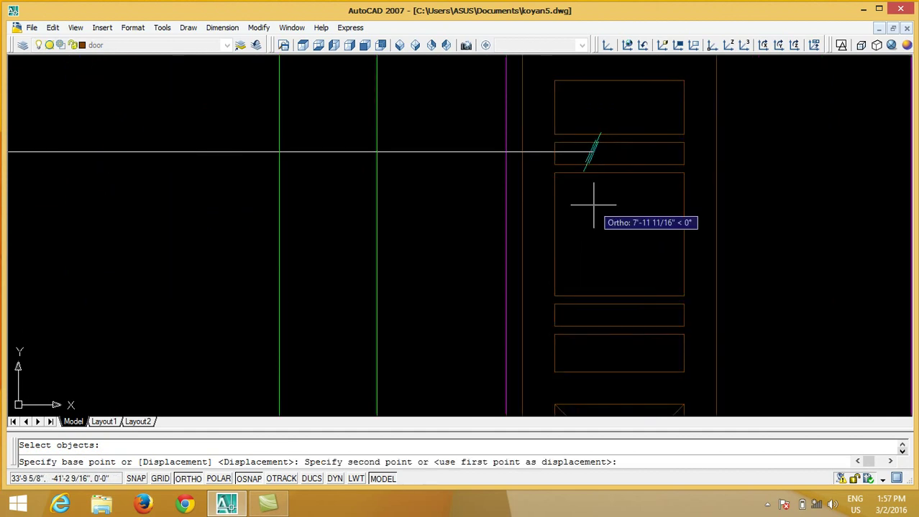
{"action": "key", "text": "F8"}
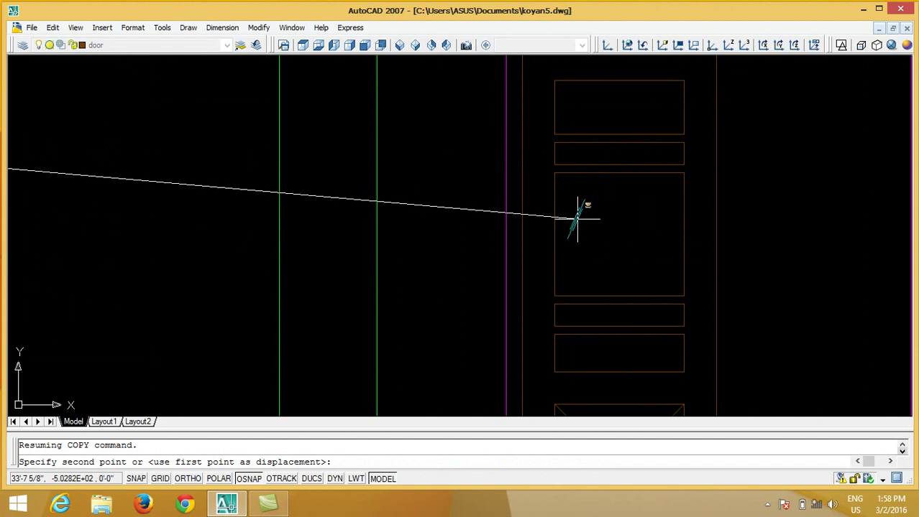
{"action": "left_click", "coordinate": [577, 219]}
{"action": "left_click", "coordinate": [648, 250]}
{"action": "left_click", "coordinate": [637, 108]}
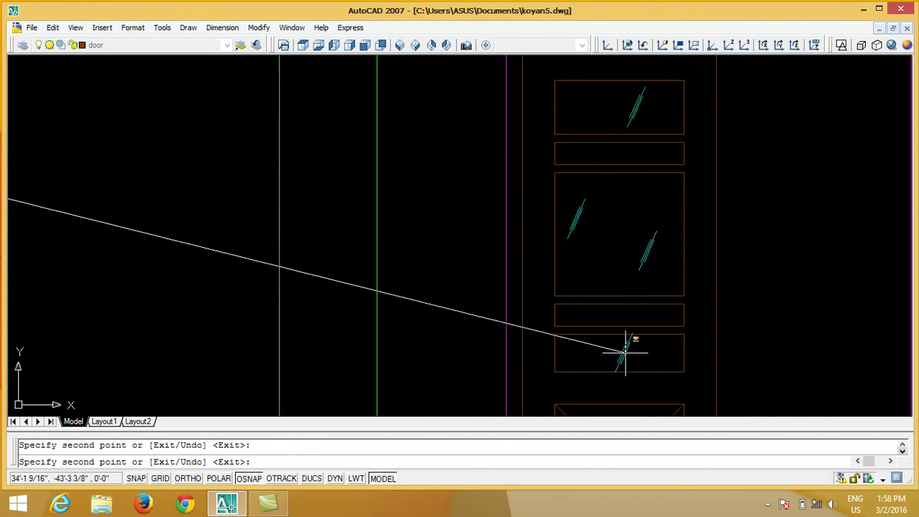
{"action": "scroll", "coordinate": [568, 83], "scroll_direction": "down", "scroll_amount": 5}
{"action": "key", "text": "F8"}
{"action": "scroll", "coordinate": [583, 175], "scroll_direction": "up", "scroll_amount": 8}
{"action": "key", "text": "F8"}
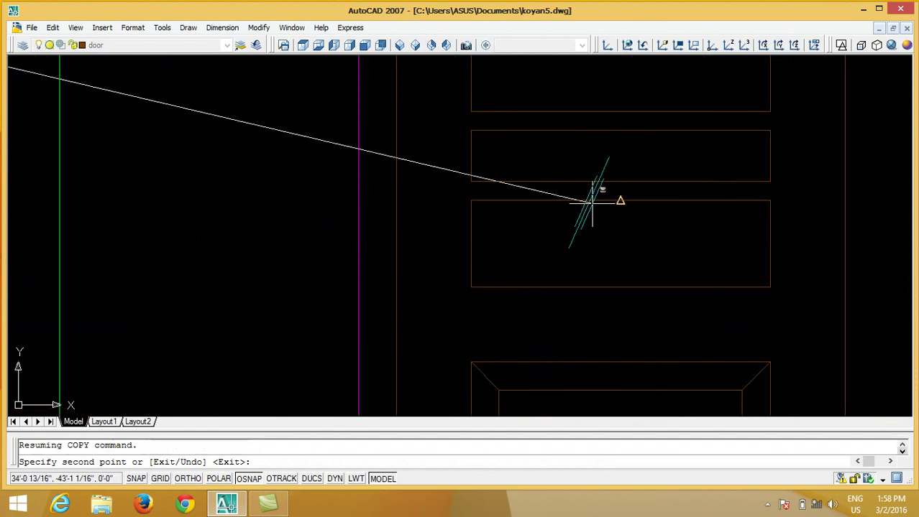
{"action": "left_click", "coordinate": [623, 248]}
{"action": "left_click", "coordinate": [626, 149]}
{"action": "key", "text": "F8"}
{"action": "key", "text": "Return"}
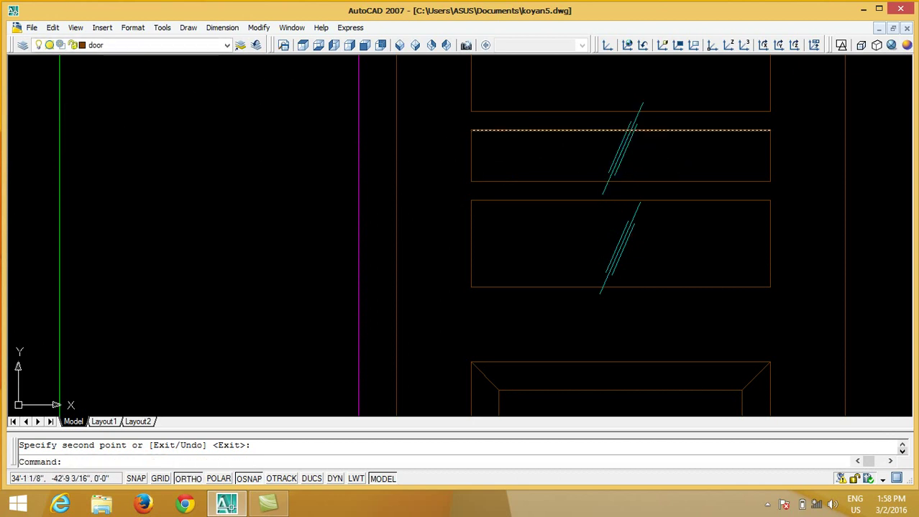
{"action": "type", "text": "tr"}
Step: Trim the glass marks' overhanging ends at the door panel edges
{"action": "key", "text": "Return"}
{"action": "key", "text": "Return"}
{"action": "scroll", "coordinate": [623, 125], "scroll_direction": "up", "scroll_amount": 5}
{"action": "left_click", "coordinate": [614, 137]}
{"action": "scroll", "coordinate": [585, 157], "scroll_direction": "down", "scroll_amount": 2}
{"action": "scroll", "coordinate": [568, 256], "scroll_direction": "up", "scroll_amount": 3}
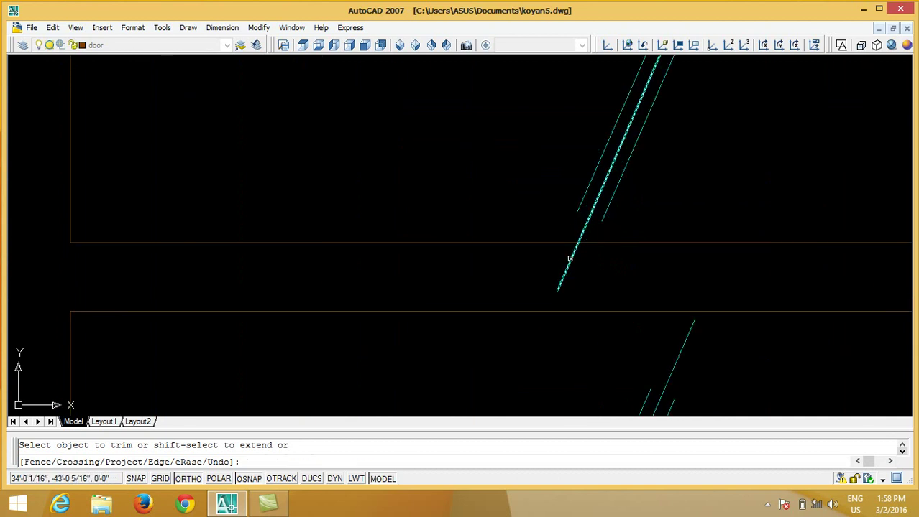
{"action": "scroll", "coordinate": [503, 166], "scroll_direction": "down", "scroll_amount": 4}
{"action": "scroll", "coordinate": [563, 236], "scroll_direction": "up", "scroll_amount": 3}
{"action": "middle_click_drag", "start_coordinate": [563, 236], "coordinate": [577, 136]}
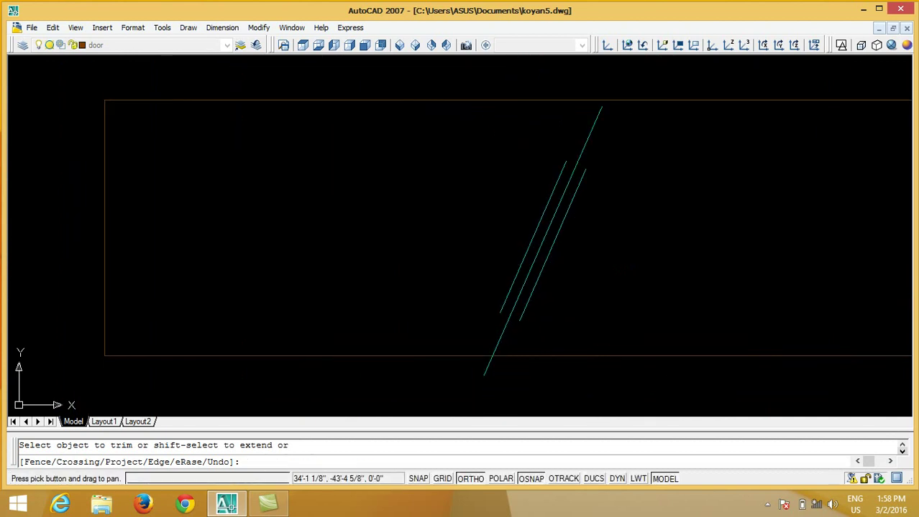
{"action": "left_click", "coordinate": [483, 374]}
{"action": "scroll", "coordinate": [483, 375], "scroll_direction": "down", "scroll_amount": 3}
{"action": "scroll", "coordinate": [534, 309], "scroll_direction": "down", "scroll_amount": 3}
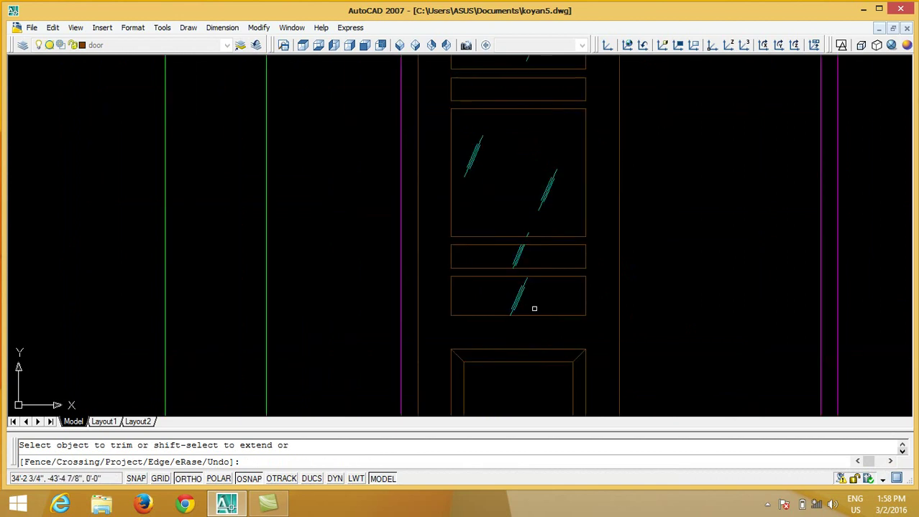
{"action": "key", "text": "Return"}
{"action": "scroll", "coordinate": [786, 230], "scroll_direction": "down", "scroll_amount": 2}
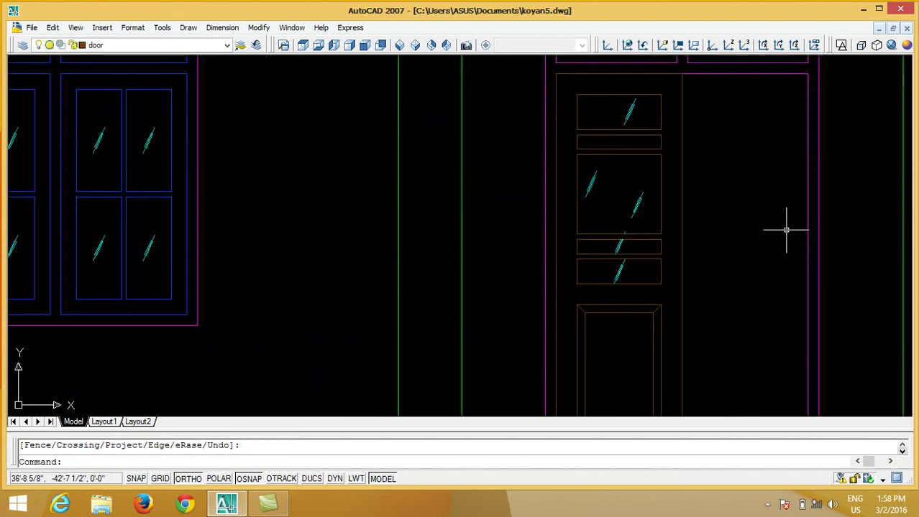
{"action": "scroll", "coordinate": [534, 144], "scroll_direction": "down", "scroll_amount": 1}
{"action": "scroll", "coordinate": [533, 144], "scroll_direction": "down", "scroll_amount": 2}
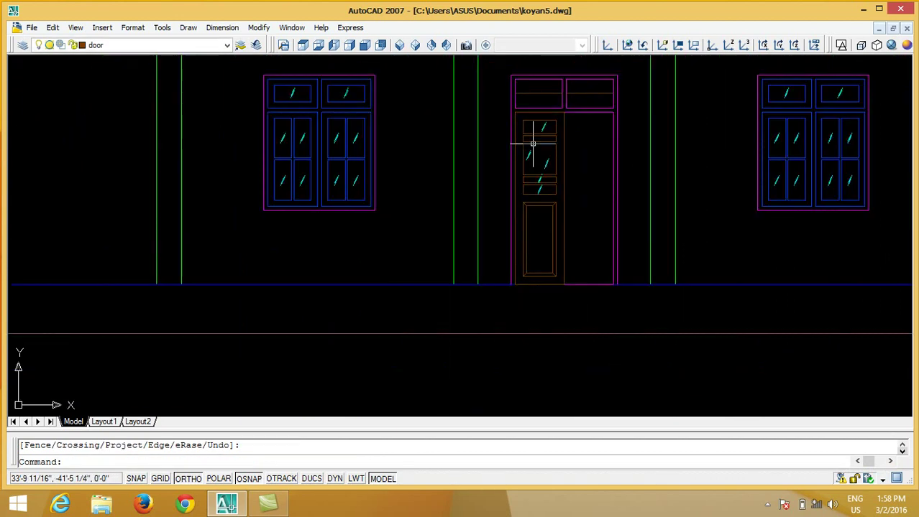
Step: Copy the whole left door leaf from its bottom-left corner to the right as the second leaf
{"action": "type", "text": "co"}
{"action": "key", "text": "Return"}
{"action": "scroll", "coordinate": [550, 133], "scroll_direction": "up", "scroll_amount": 1}
{"action": "scroll", "coordinate": [575, 118], "scroll_direction": "up", "scroll_amount": 2}
{"action": "scroll", "coordinate": [595, 107], "scroll_direction": "down", "scroll_amount": 2}
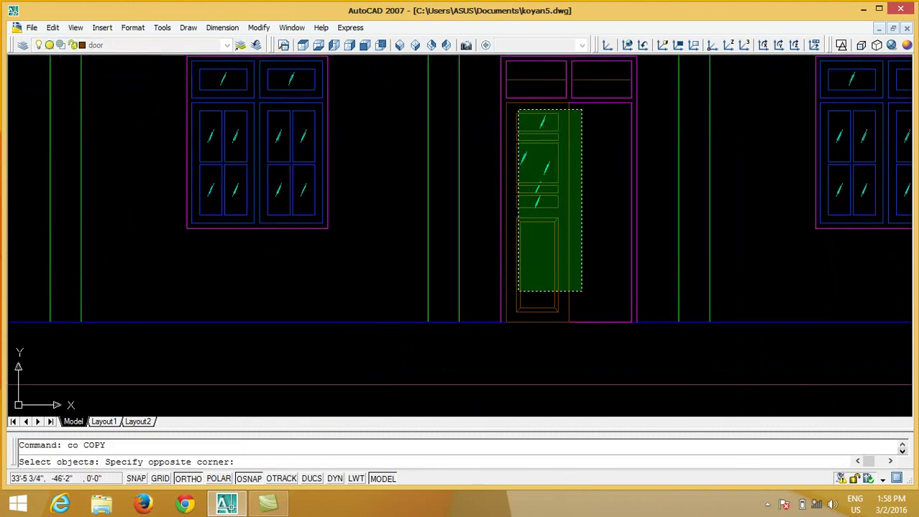
{"action": "left_click", "coordinate": [509, 322]}
{"action": "key", "text": "Return"}
{"action": "left_click", "coordinate": [504, 322]}
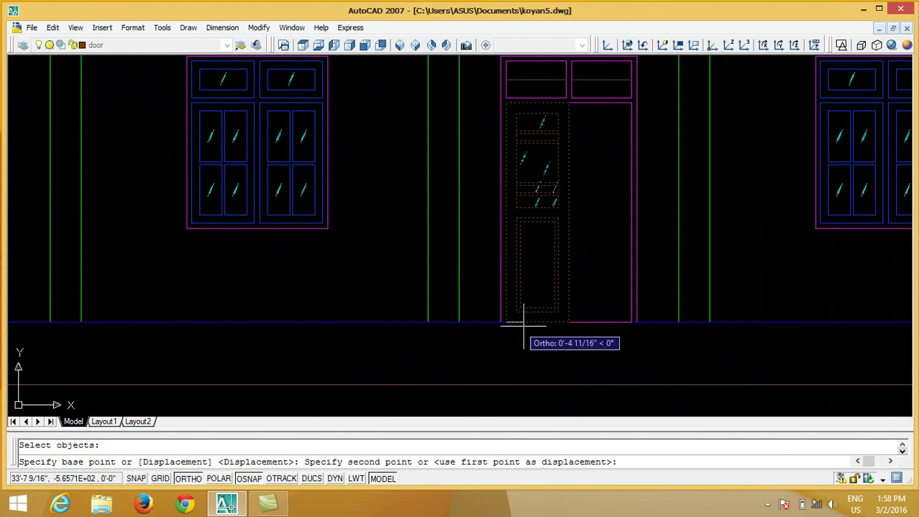
{"action": "left_click", "coordinate": [568, 322]}
{"action": "key", "text": "Return"}
{"action": "scroll", "coordinate": [297, 259], "scroll_direction": "down", "scroll_amount": 3}
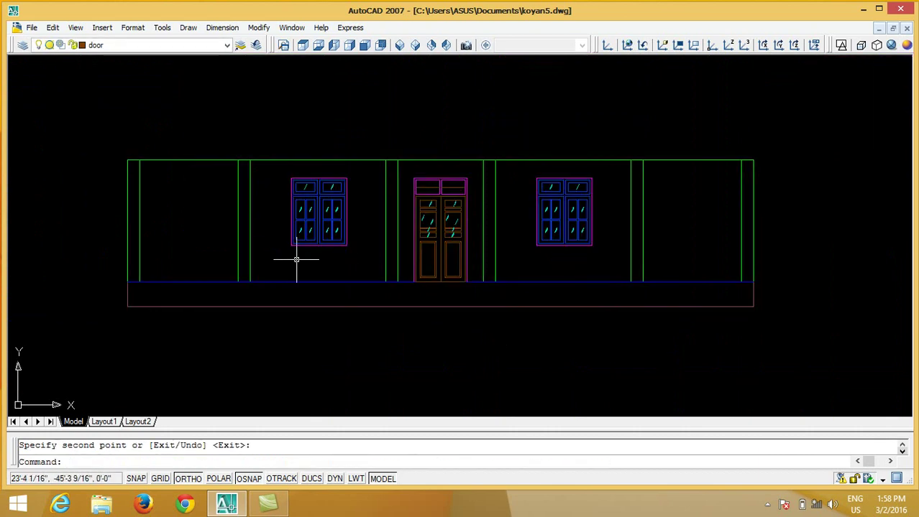
{"action": "scroll", "coordinate": [370, 276], "scroll_direction": "up", "scroll_amount": 3}
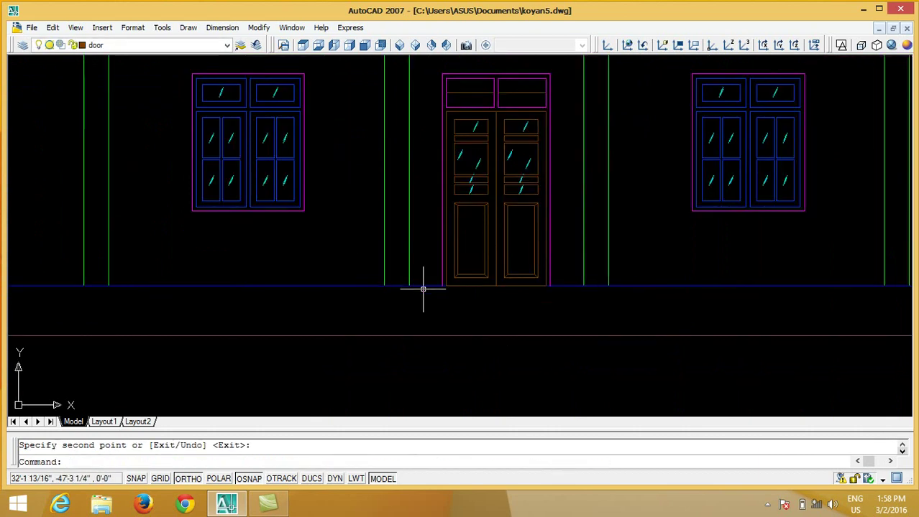
{"action": "left_click", "coordinate": [767, 505]}
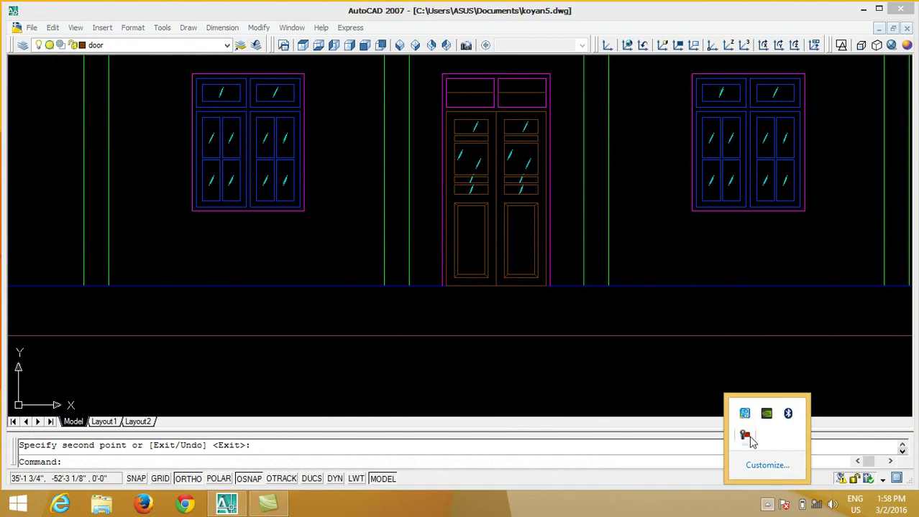
Step: Undo the most recent drawing steps and bring the floor plan into view
{"action": "left_click", "coordinate": [750, 435]}
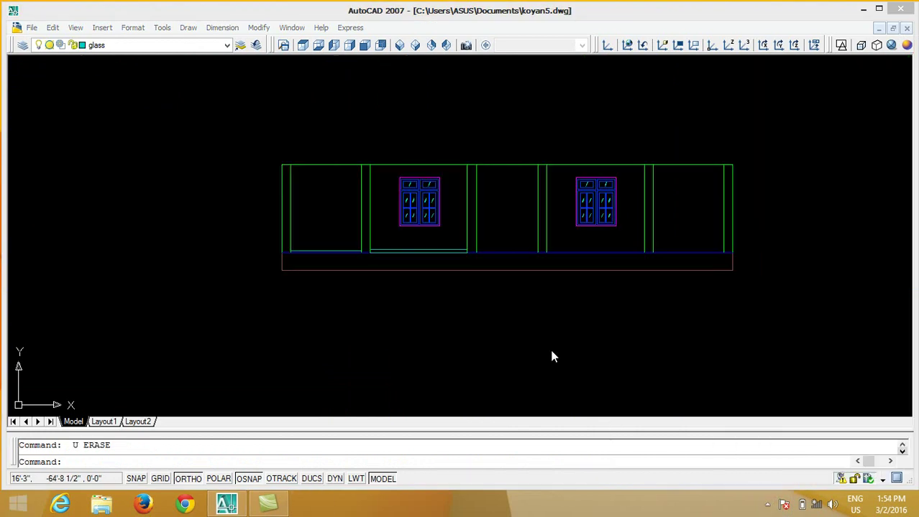
{"action": "left_click", "coordinate": [822, 460]}
{"action": "type", "text": "u"}
{"action": "key", "text": "Return"}
{"action": "key", "text": "Return"}
Step: Draw a vertical projection line from the plan's door jamb down to the elevation
{"action": "key", "text": "Return"}
{"action": "key", "text": "Return"}
{"action": "middle_click_drag", "start_coordinate": [396, 192], "coordinate": [392, 306]}
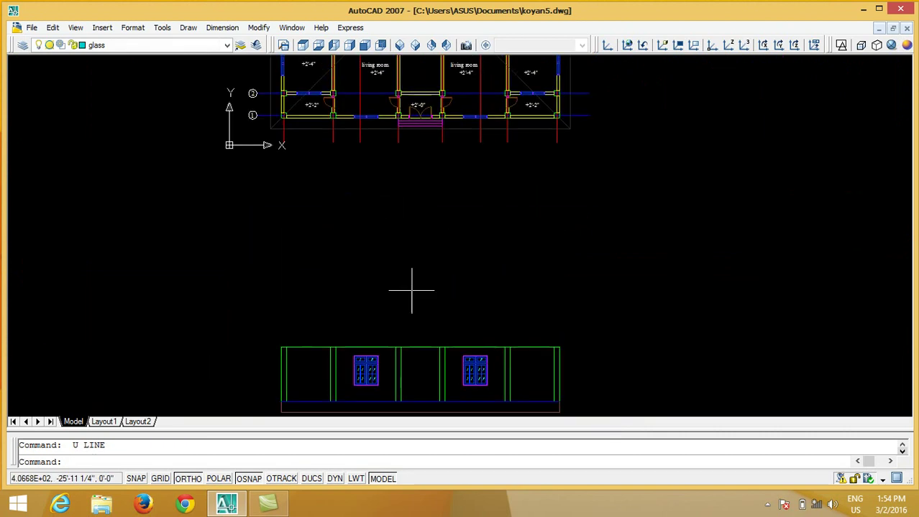
{"action": "type", "text": "l"}
{"action": "key", "text": "Return"}
{"action": "scroll", "coordinate": [424, 124], "scroll_direction": "up", "scroll_amount": 2}
{"action": "scroll", "coordinate": [427, 199], "scroll_direction": "up", "scroll_amount": 2}
{"action": "scroll", "coordinate": [486, 246], "scroll_direction": "up", "scroll_amount": 2}
{"action": "scroll", "coordinate": [493, 195], "scroll_direction": "up", "scroll_amount": 2}
{"action": "left_click", "coordinate": [521, 181]}
{"action": "scroll", "coordinate": [431, 237], "scroll_direction": "down", "scroll_amount": 5}
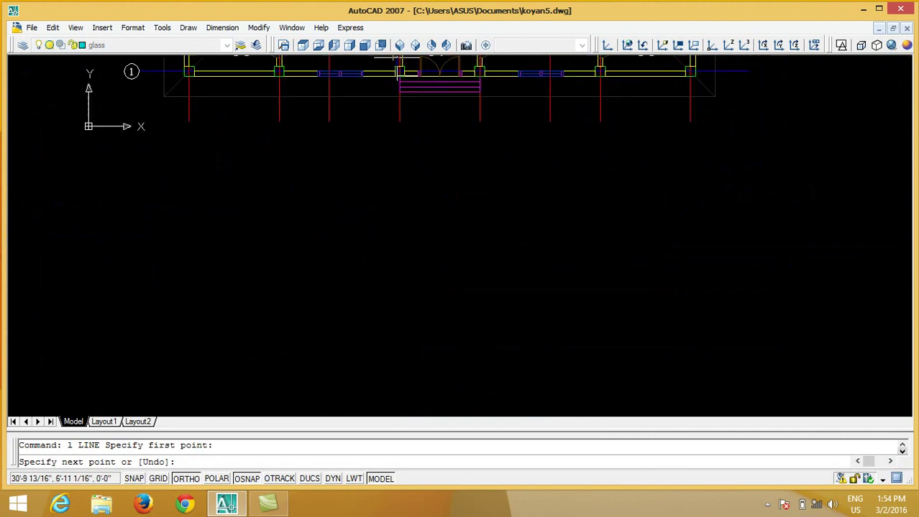
{"action": "scroll", "coordinate": [396, 266], "scroll_direction": "up", "scroll_amount": 3}
{"action": "scroll", "coordinate": [346, 396], "scroll_direction": "down", "scroll_amount": 2}
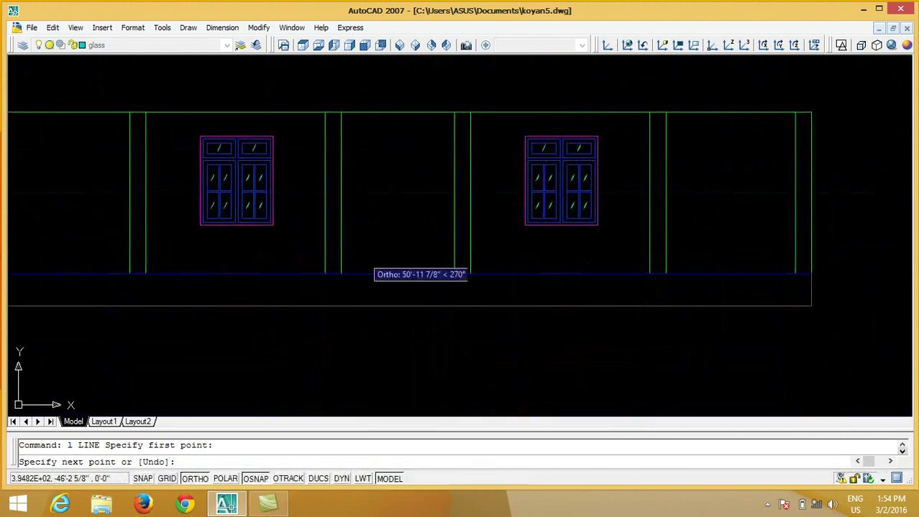
{"action": "left_click", "coordinate": [361, 284]}
{"action": "key", "text": "Return"}
{"action": "middle_click_drag", "start_coordinate": [361, 287], "coordinate": [355, 409]}
{"action": "scroll", "coordinate": [350, 186], "scroll_direction": "up", "scroll_amount": 2}
{"action": "scroll", "coordinate": [349, 186], "scroll_direction": "up", "scroll_amount": 2}
{"action": "scroll", "coordinate": [349, 186], "scroll_direction": "up", "scroll_amount": 1}
Step: Copy the projection line across to the plan's other door jamb
{"action": "type", "text": "c"}
{"action": "scroll", "coordinate": [349, 186], "scroll_direction": "up", "scroll_amount": 2}
{"action": "key", "text": "Return"}
{"action": "left_click", "coordinate": [293, 178]}
{"action": "left_click", "coordinate": [252, 152]}
{"action": "key", "text": "Return"}
{"action": "left_click", "coordinate": [268, 143]}
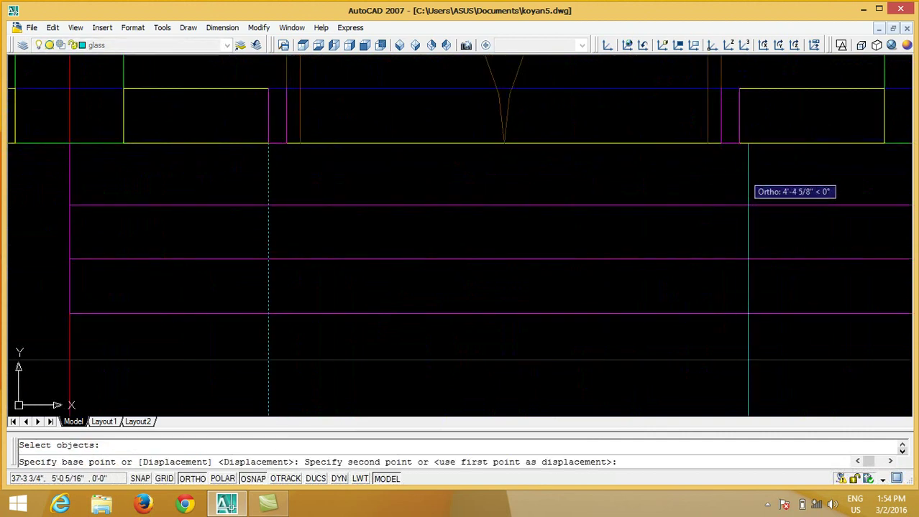
{"action": "left_click", "coordinate": [739, 143]}
{"action": "key", "text": "Return"}
{"action": "scroll", "coordinate": [426, 117], "scroll_direction": "down", "scroll_amount": 3}
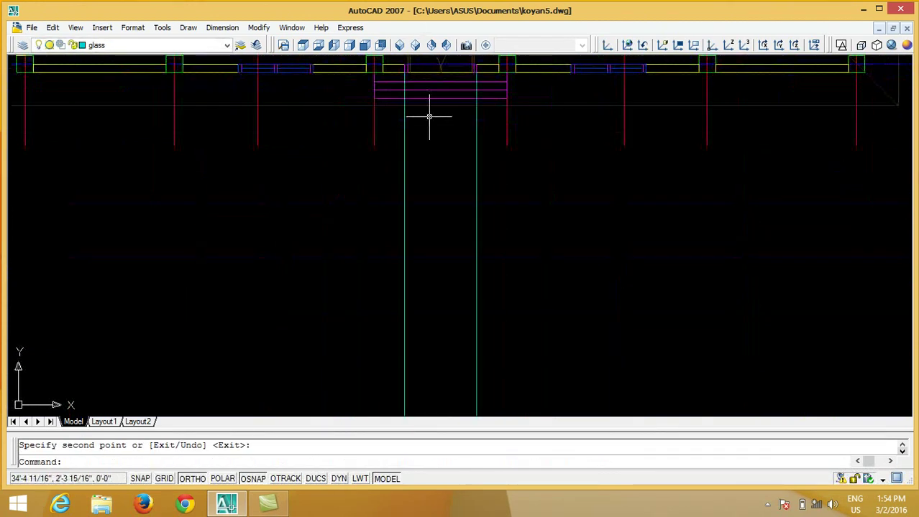
{"action": "scroll", "coordinate": [453, 357], "scroll_direction": "down", "scroll_amount": 3}
{"action": "scroll", "coordinate": [453, 357], "scroll_direction": "up", "scroll_amount": 2}
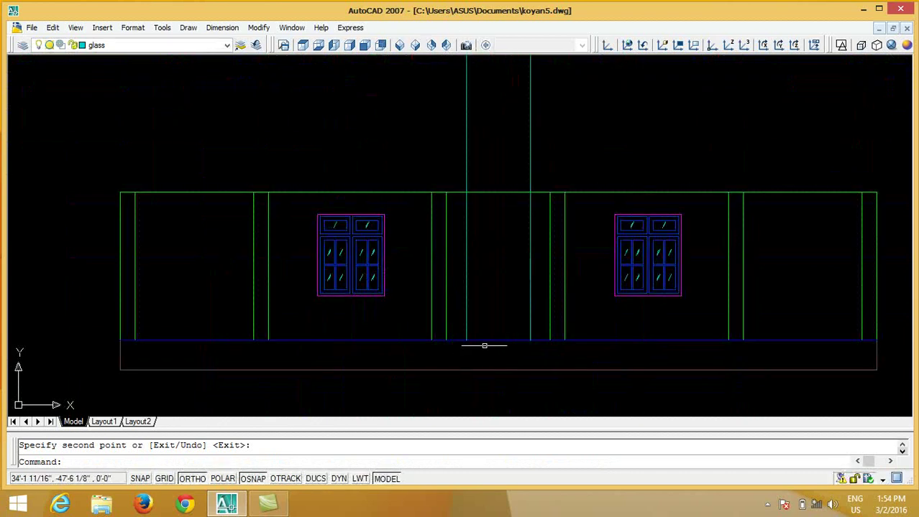
Step: Offset the floor line 8'-6" upward to mark the window-head height
{"action": "type", "text": "o"}
{"action": "key", "text": "Return"}
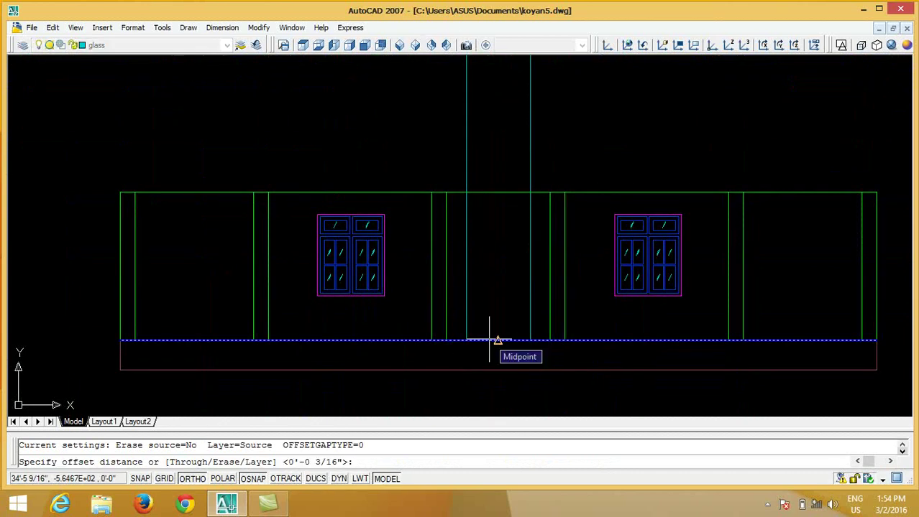
{"action": "key", "text": "Return"}
{"action": "left_click", "coordinate": [489, 339]}
{"action": "left_click", "coordinate": [509, 269]}
{"action": "key", "text": "Return"}
{"action": "scroll", "coordinate": [501, 222], "scroll_direction": "up", "scroll_amount": 2}
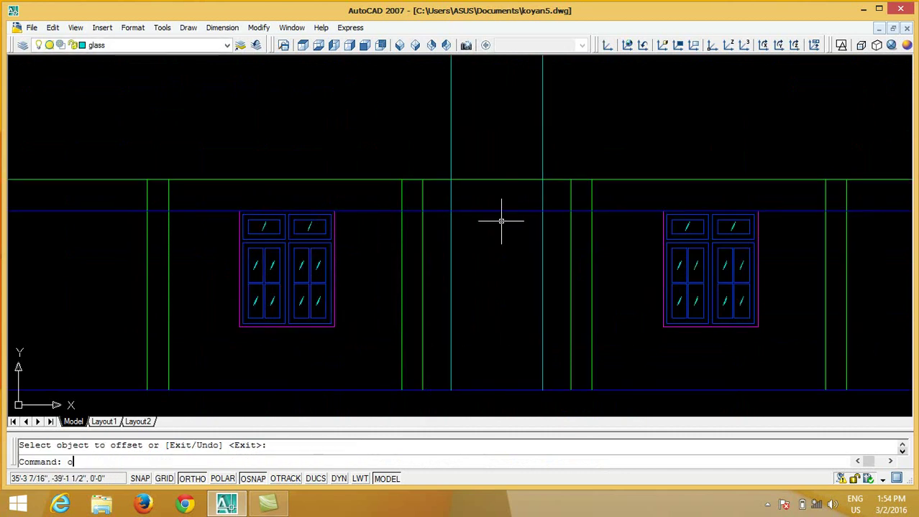
Step: Offset the window-head guide line 1 downward to make a second guide just below
{"action": "key", "text": "Return"}
{"action": "type", "text": "2"}
{"action": "key", "text": "Return"}
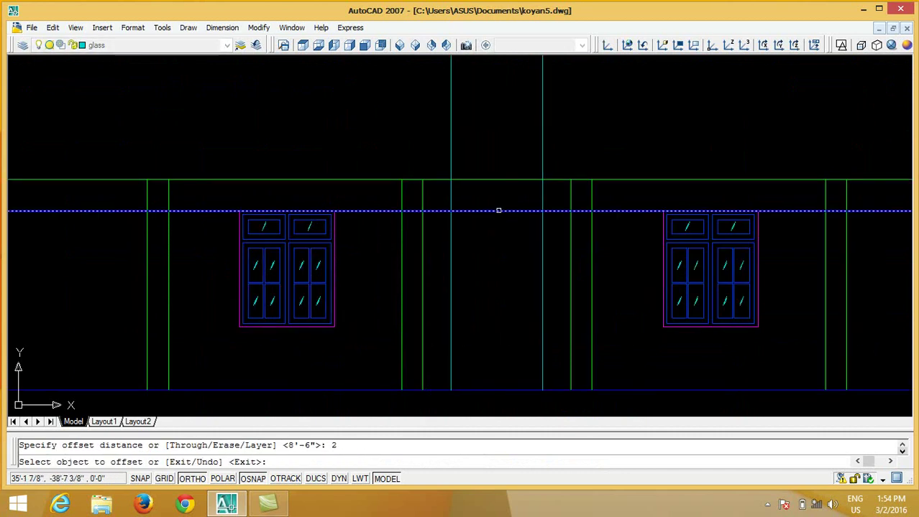
{"action": "key", "text": "Escape"}
{"action": "key", "text": "Return"}
{"action": "type", "text": "1"}
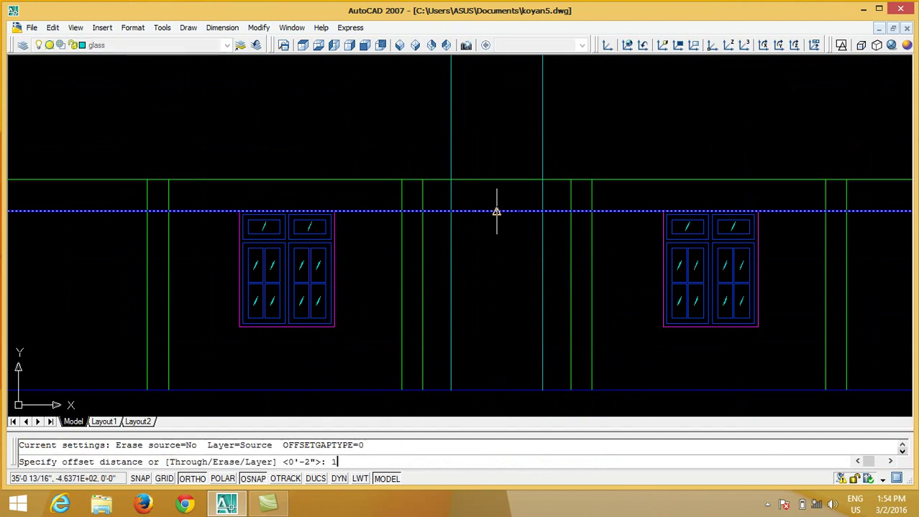
{"action": "key", "text": "Return"}
{"action": "left_click", "coordinate": [496, 211]}
{"action": "left_click", "coordinate": [504, 298]}
{"action": "key", "text": "Return"}
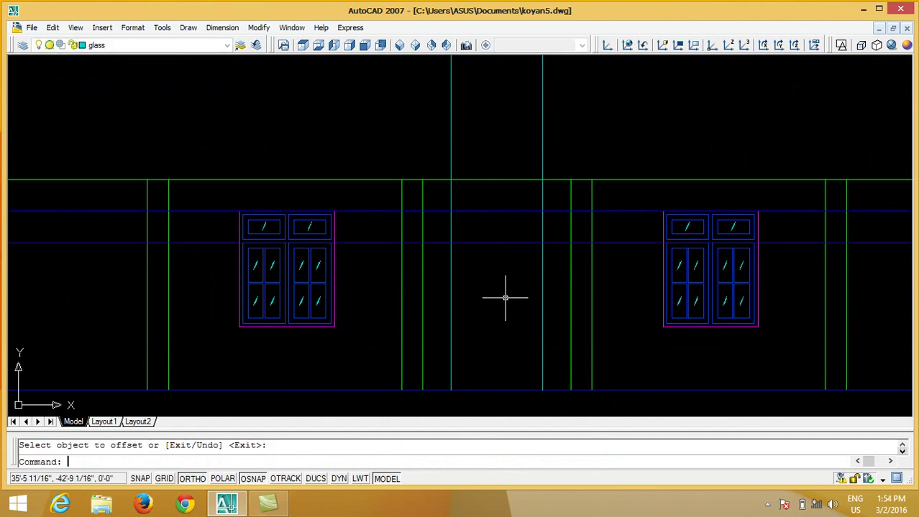
{"action": "middle_click_drag", "start_coordinate": [505, 299], "coordinate": [517, 272]}
{"action": "scroll", "coordinate": [517, 271], "scroll_direction": "up", "scroll_amount": 2}
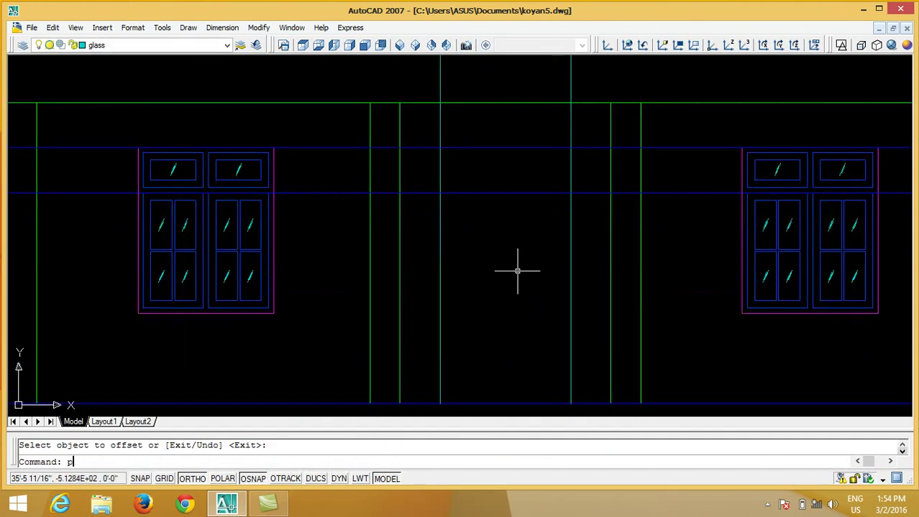
Step: On layer chowket, draw the door frame polyline from the floor up to the window-head line
{"action": "left_click", "coordinate": [201, 45]}
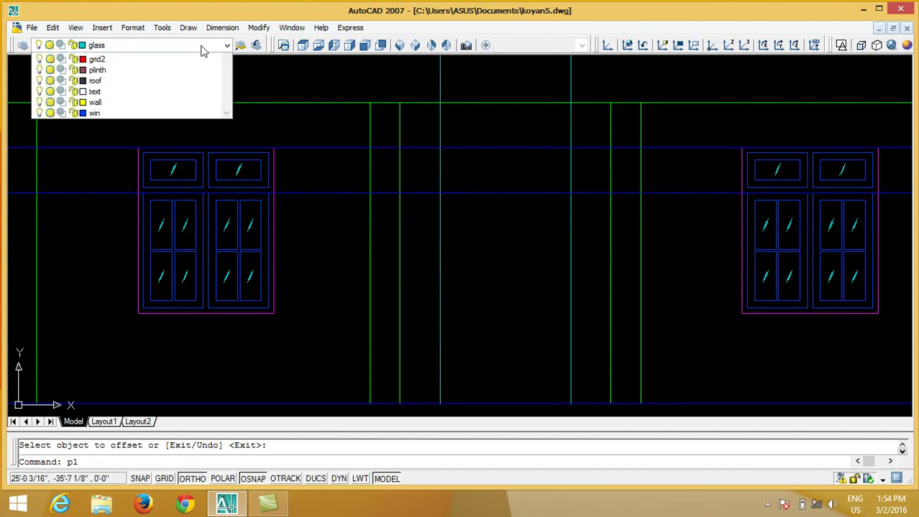
{"action": "left_click", "coordinate": [176, 68]}
{"action": "key", "text": "Return"}
{"action": "middle_click_drag", "start_coordinate": [426, 355], "coordinate": [427, 324]}
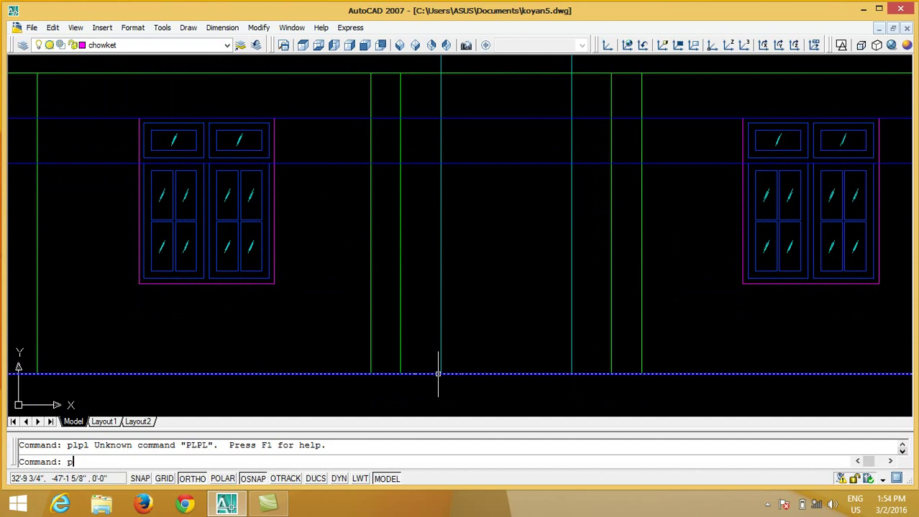
{"action": "key", "text": "Return"}
{"action": "left_click", "coordinate": [440, 374]}
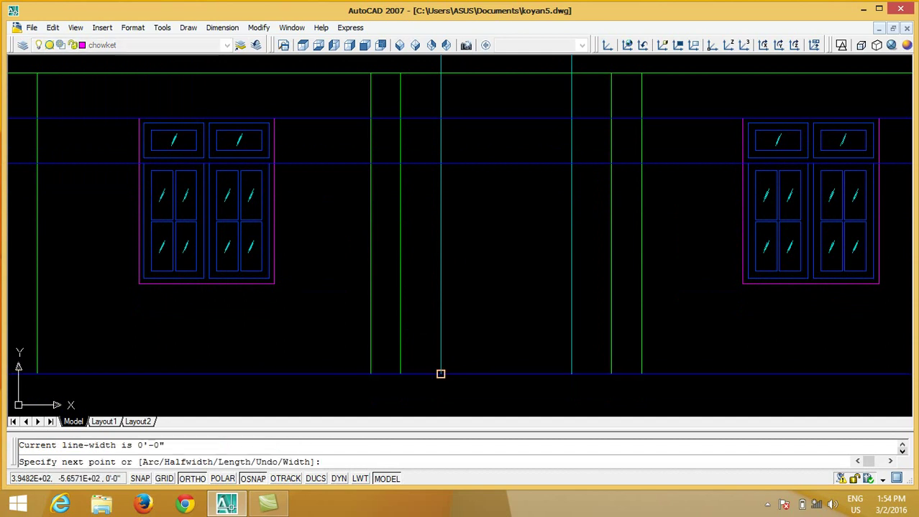
{"action": "left_click", "coordinate": [440, 117]}
{"action": "left_click", "coordinate": [570, 117]}
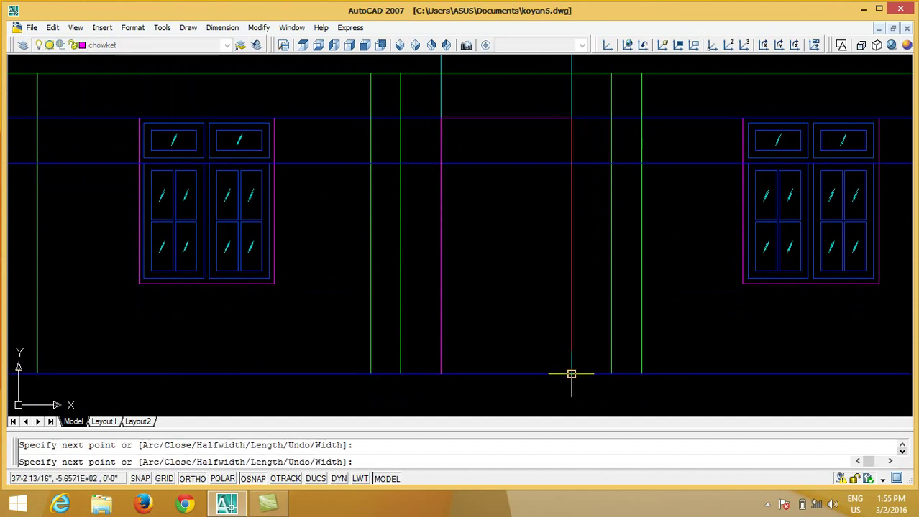
{"action": "left_click", "coordinate": [570, 374]}
{"action": "key", "text": "Return"}
Step: Offset the door frame 2 inward and copy the lower guide line just below it
{"action": "key", "text": "Return"}
{"action": "type", "text": "2"}
{"action": "key", "text": "Return"}
{"action": "left_click", "coordinate": [570, 362]}
{"action": "left_click", "coordinate": [522, 358]}
{"action": "key", "text": "Return"}
Step: Draw the two horizontal transom lines across the frame and a centre mullion line
{"action": "key", "text": "Return"}
{"action": "key", "text": "Return"}
{"action": "scroll", "coordinate": [464, 164], "scroll_direction": "up", "scroll_amount": 1}
{"action": "left_click", "coordinate": [464, 164]}
{"action": "left_click", "coordinate": [453, 145]}
{"action": "key", "text": "Return"}
{"action": "scroll", "coordinate": [444, 151], "scroll_direction": "up", "scroll_amount": 1}
{"action": "type", "text": "l"}
{"action": "key", "text": "Return"}
{"action": "left_click", "coordinate": [428, 155]}
{"action": "left_click", "coordinate": [778, 155]}
{"action": "key", "text": "Return"}
{"action": "key", "text": "Return"}
{"action": "left_click", "coordinate": [429, 169]}
{"action": "left_click", "coordinate": [778, 169]}
{"action": "left_click", "coordinate": [603, 155]}
{"action": "middle_click_drag", "start_coordinate": [599, 168], "coordinate": [576, 290]}
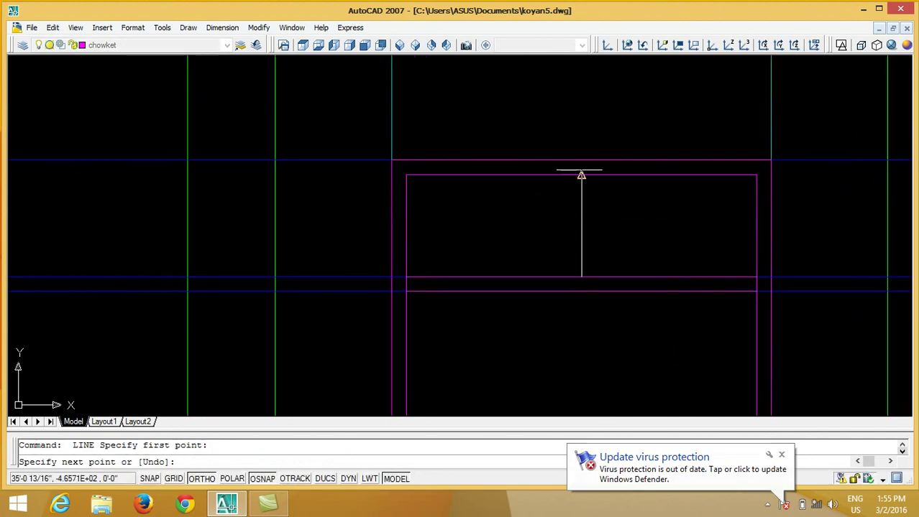
{"action": "left_click", "coordinate": [580, 175]}
{"action": "key", "text": "Return"}
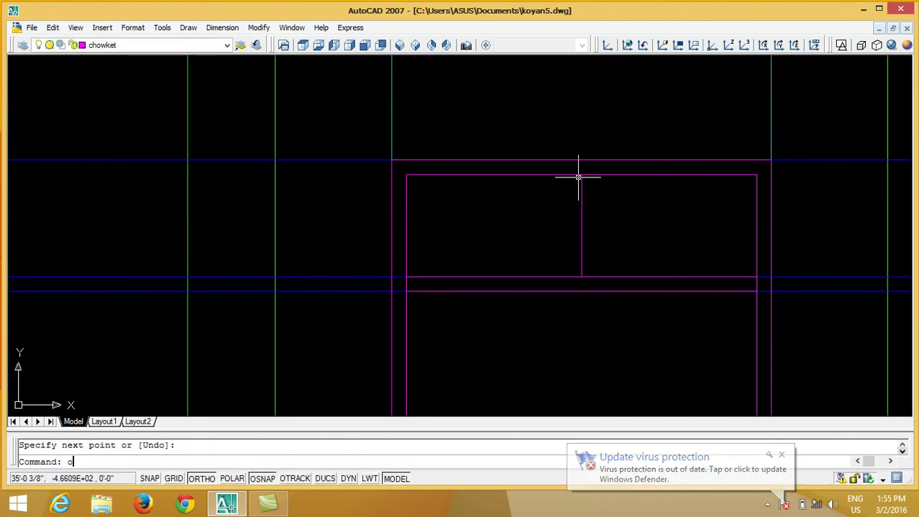
Step: Offset the mullion 1 to the left and right to give it thickness
{"action": "key", "text": "Return"}
{"action": "type", "text": "1"}
{"action": "key", "text": "Return"}
{"action": "left_click", "coordinate": [581, 197]}
{"action": "left_click", "coordinate": [533, 222]}
{"action": "left_click", "coordinate": [581, 226]}
{"action": "left_click", "coordinate": [601, 232]}
{"action": "key", "text": "Escape"}
Step: Erase the centre mullion line and the blue and cyan construction guide lines
{"action": "type", "text": "e"}
{"action": "key", "text": "Return"}
{"action": "left_click", "coordinate": [588, 237]}
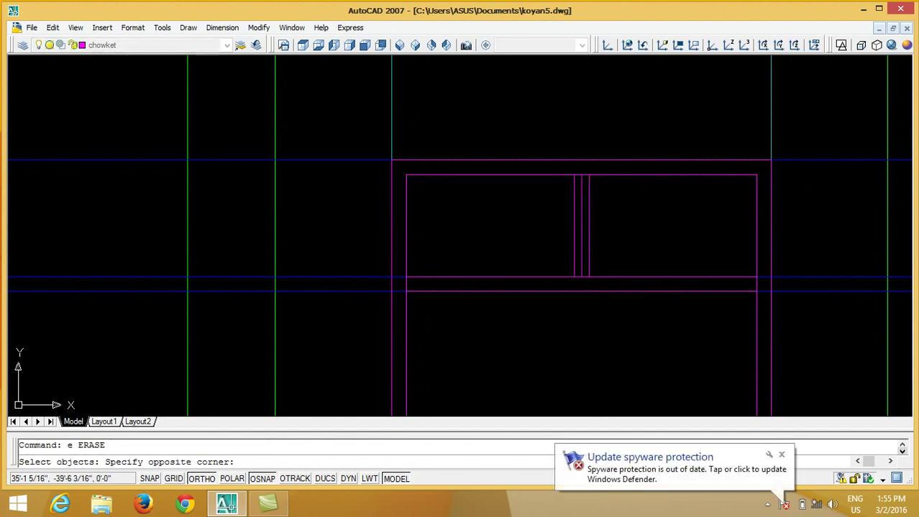
{"action": "left_click", "coordinate": [580, 233]}
{"action": "left_click", "coordinate": [348, 125]}
{"action": "left_click", "coordinate": [329, 318]}
{"action": "left_click", "coordinate": [400, 102]}
{"action": "left_click", "coordinate": [347, 125]}
{"action": "left_click", "coordinate": [776, 108]}
{"action": "left_click", "coordinate": [729, 116]}
{"action": "key", "text": "Return"}
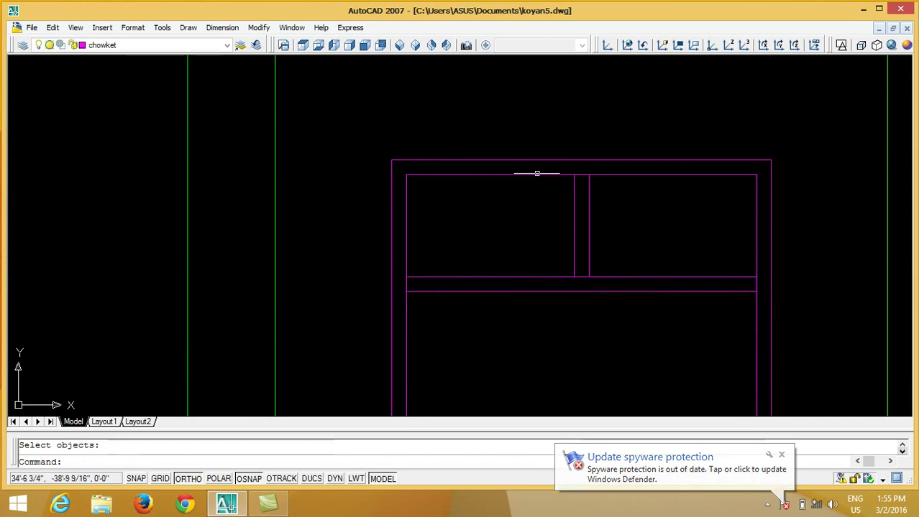
{"action": "type", "text": "tr"}
Step: Trim the line between the two transom panes and the leftover line ends
{"action": "key", "text": "Return"}
{"action": "key", "text": "Return"}
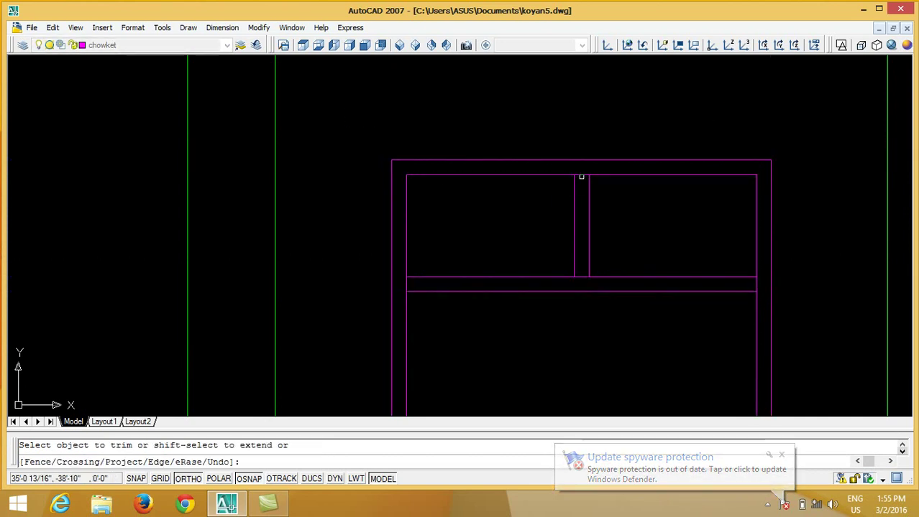
{"action": "scroll", "coordinate": [598, 260], "scroll_direction": "up", "scroll_amount": 3}
{"action": "left_click", "coordinate": [580, 277]}
{"action": "left_click", "coordinate": [498, 313]}
{"action": "scroll", "coordinate": [237, 310], "scroll_direction": "up", "scroll_amount": 3}
{"action": "left_click", "coordinate": [222, 315]}
{"action": "left_click", "coordinate": [175, 340]}
{"action": "scroll", "coordinate": [193, 273], "scroll_direction": "down", "scroll_amount": 4}
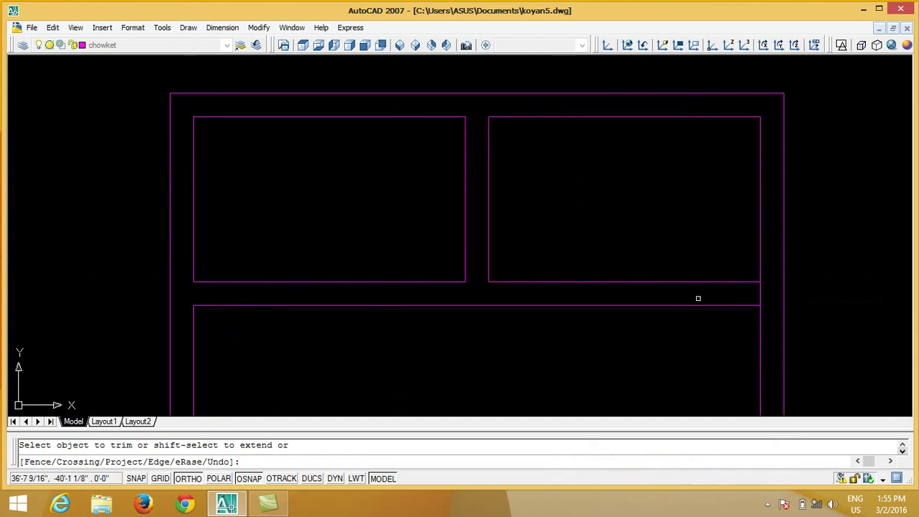
{"action": "scroll", "coordinate": [762, 295], "scroll_direction": "up", "scroll_amount": 2}
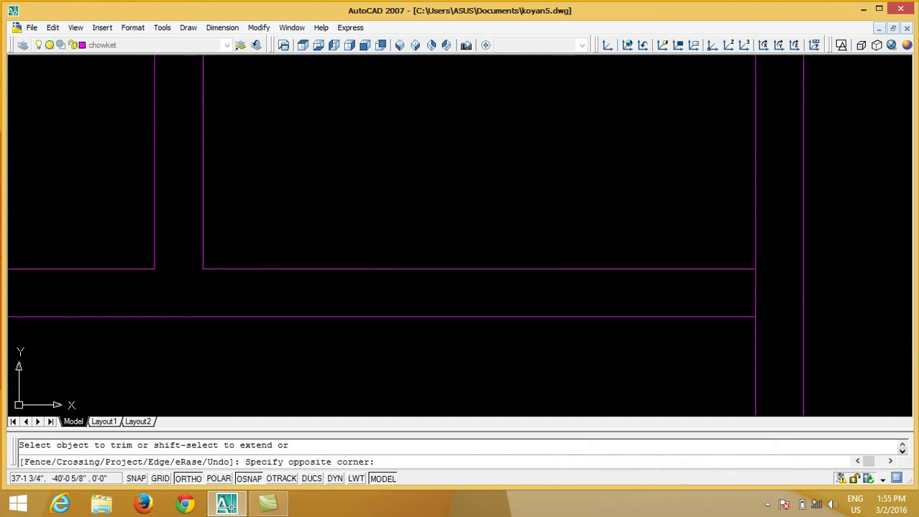
{"action": "key", "text": "Return"}
{"action": "scroll", "coordinate": [588, 211], "scroll_direction": "down", "scroll_amount": 3}
{"action": "scroll", "coordinate": [484, 187], "scroll_direction": "down", "scroll_amount": 2}
{"action": "mouse_move", "coordinate": [467, 203]}
{"action": "middle_mouse_down"}
{"action": "mouse_move", "coordinate": [489, 170]}
{"action": "mouse_move", "coordinate": [485, 196]}
{"action": "middle_mouse_up"}
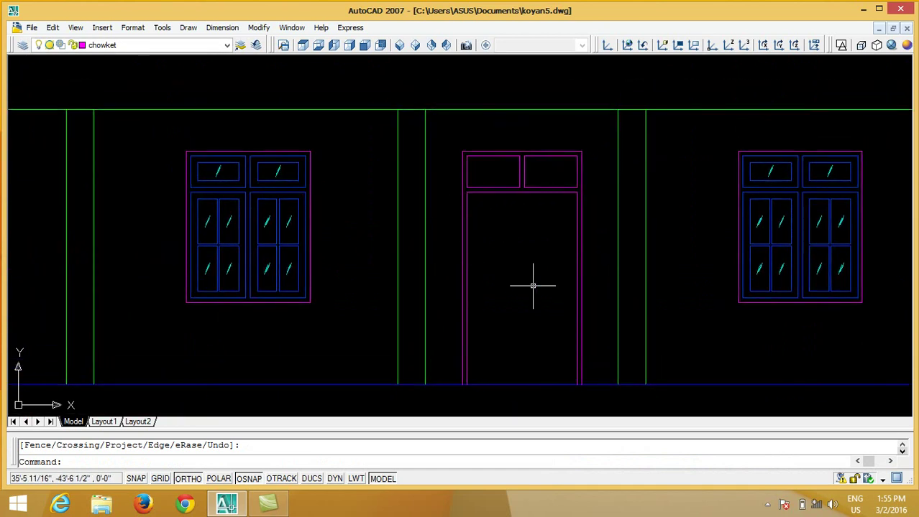
{"action": "type", "text": "l"}
Step: Draw the door sill line from the left jamb to the right jamb
{"action": "key", "text": "Return"}
{"action": "left_click", "coordinate": [466, 386]}
{"action": "left_click", "coordinate": [577, 384]}
{"action": "key", "text": "Return"}
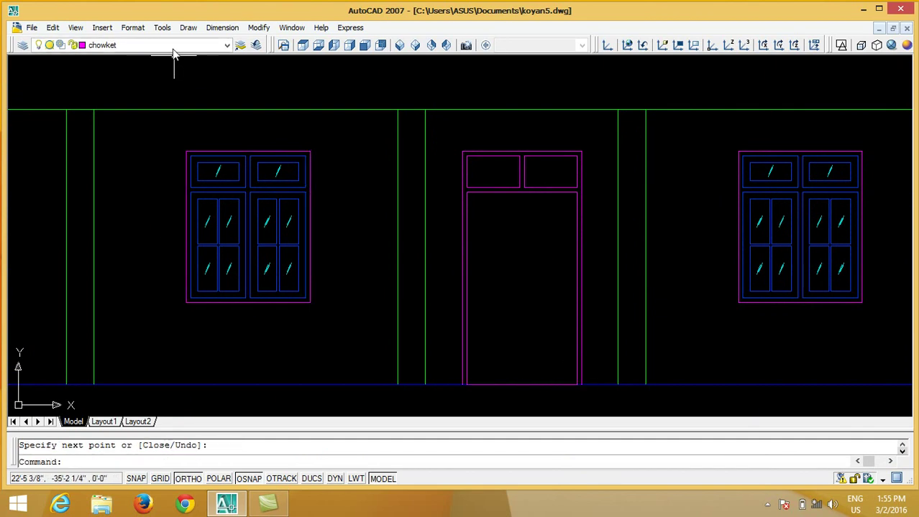
Step: Make door the current layer and draw a first rectangle for the left leaf
{"action": "left_click", "coordinate": [173, 44]}
{"action": "left_click", "coordinate": [127, 103]}
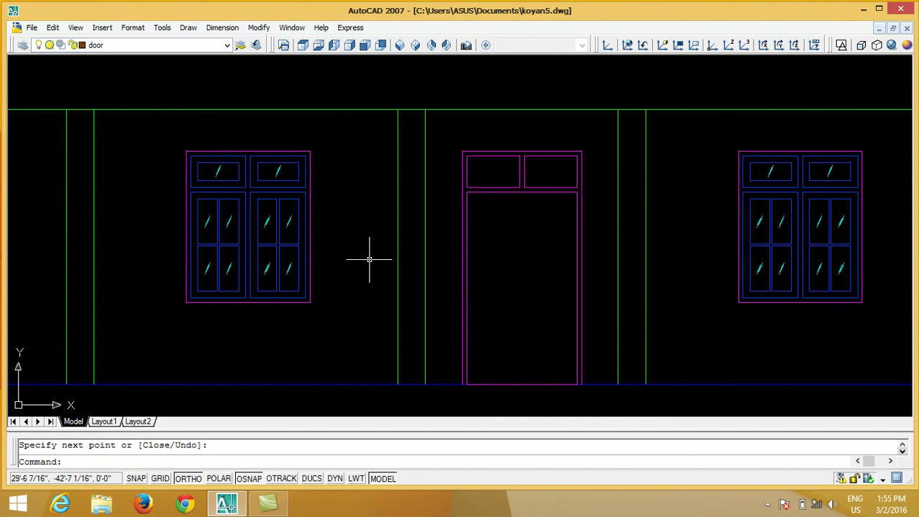
{"action": "type", "text": "rec"}
{"action": "key", "text": "Return"}
{"action": "left_click", "coordinate": [467, 192]}
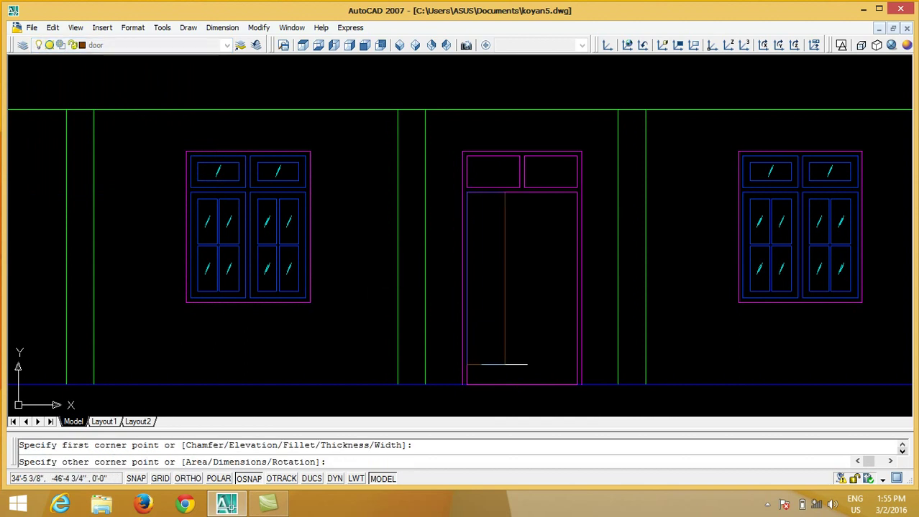
{"action": "left_click", "coordinate": [521, 386]}
{"action": "left_click", "coordinate": [522, 385]}
{"action": "key", "text": "Escape"}
Step: Erase the misplaced rectangle
{"action": "type", "text": "e"}
{"action": "key", "text": "Return"}
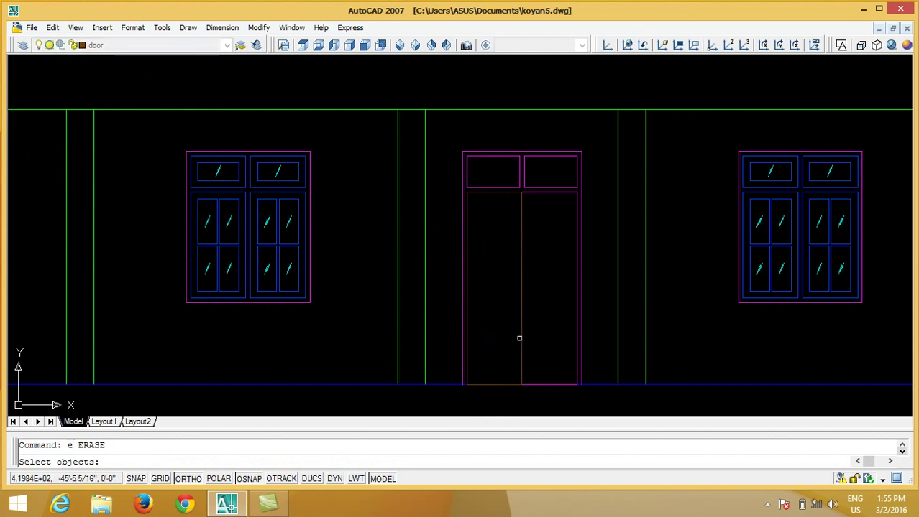
{"action": "left_click", "coordinate": [511, 351]}
{"action": "key", "text": "Return"}
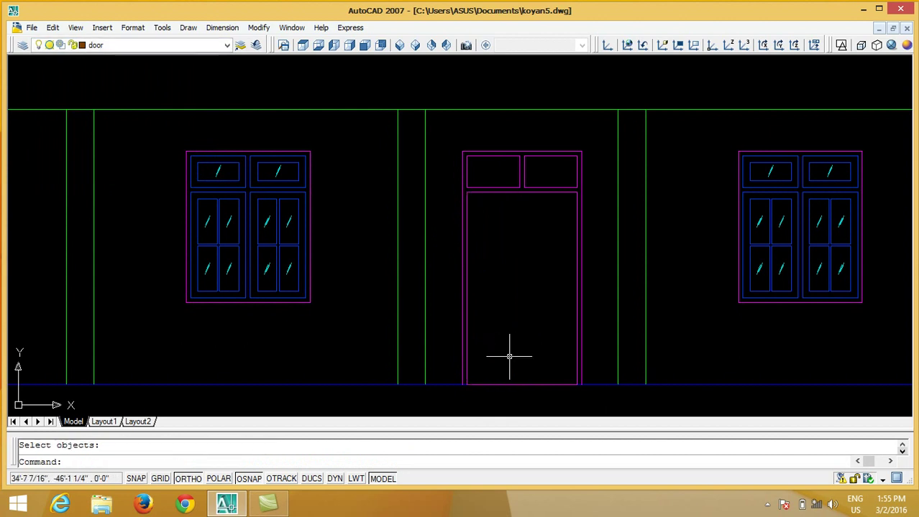
Step: Draw the left-leaf rectangle from the door's inner top-left corner to its bottom midpoint
{"action": "type", "text": "rec"}
{"action": "key", "text": "Return"}
{"action": "left_click", "coordinate": [467, 193]}
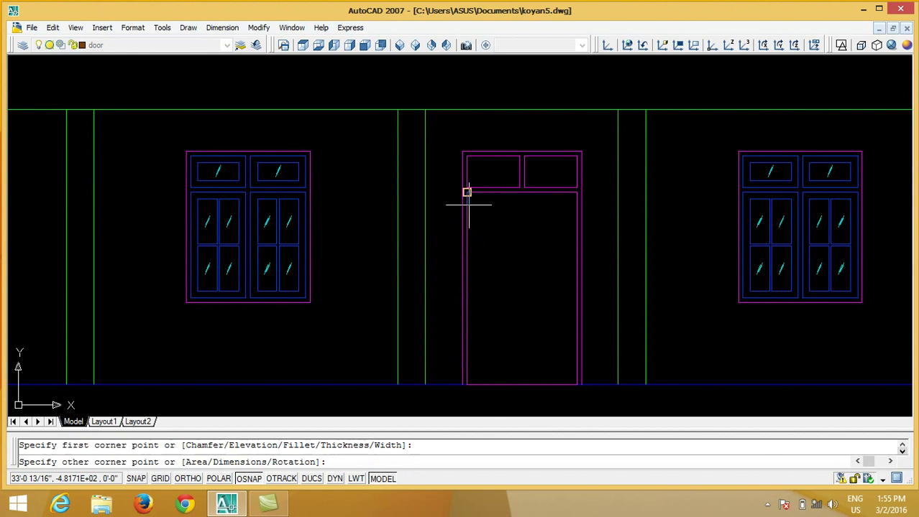
{"action": "left_click", "coordinate": [526, 386]}
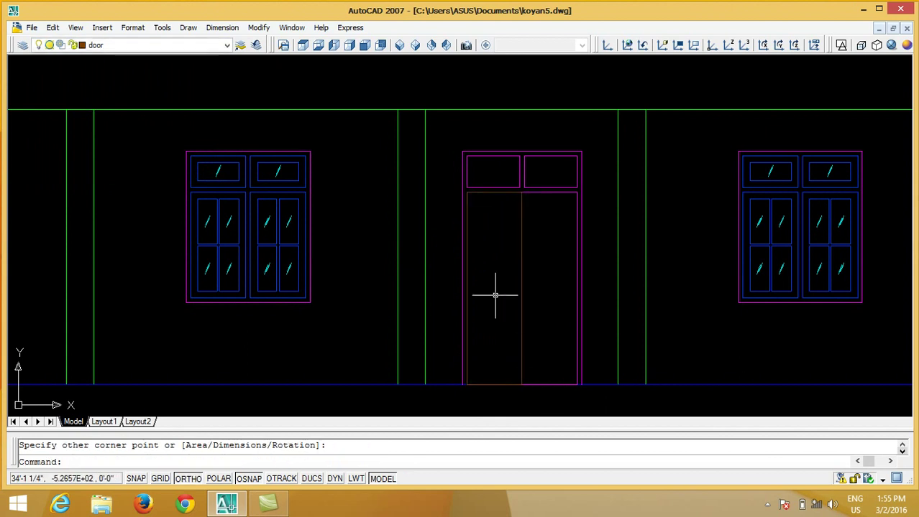
{"action": "scroll", "coordinate": [505, 296], "scroll_direction": "up", "scroll_amount": 3}
Step: Offset the left door leaf 4 units inward to form an inset panel outline
{"action": "key", "text": "Return"}
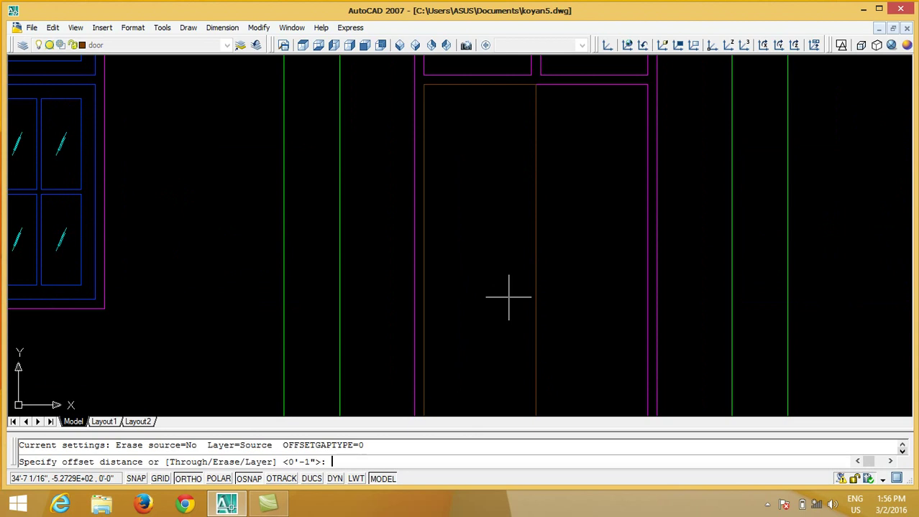
{"action": "type", "text": "4"}
{"action": "key", "text": "Return"}
{"action": "scroll", "coordinate": [508, 296], "scroll_direction": "down", "scroll_amount": 4}
{"action": "left_click", "coordinate": [524, 303]}
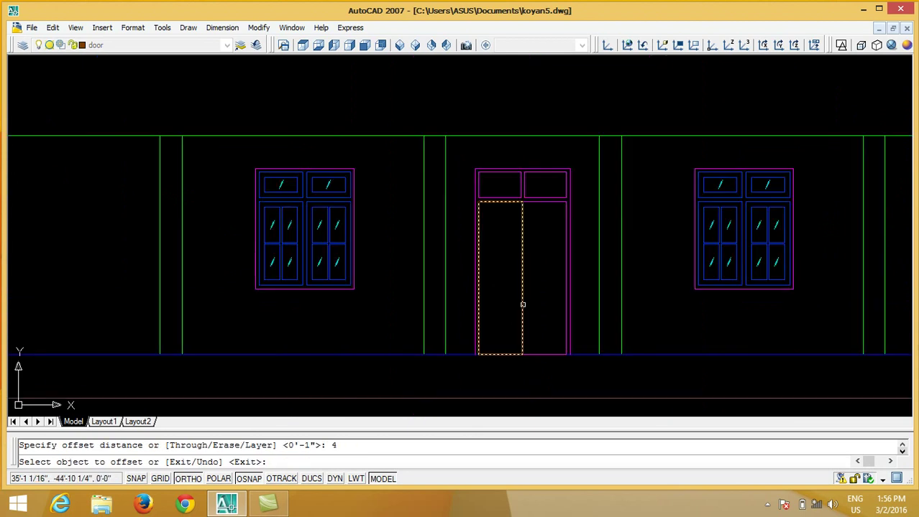
{"action": "left_click", "coordinate": [497, 302]}
{"action": "key", "text": "Return"}
Step: Draw a horizontal line across the inset panel from its left edge to its right edge
{"action": "scroll", "coordinate": [486, 304], "scroll_direction": "up", "scroll_amount": 3}
{"action": "scroll", "coordinate": [486, 304], "scroll_direction": "up", "scroll_amount": 1}
{"action": "left_click", "coordinate": [488, 291]}
{"action": "left_click", "coordinate": [489, 287]}
{"action": "left_click", "coordinate": [494, 287]}
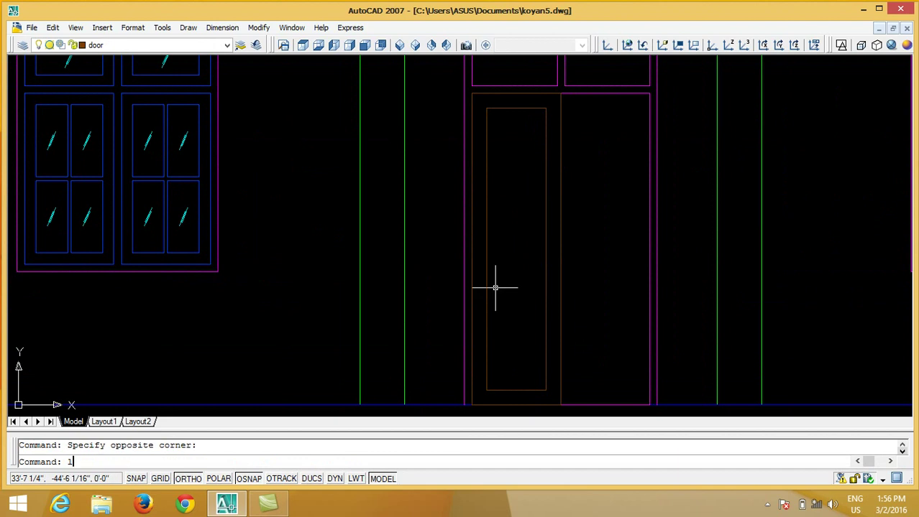
{"action": "key", "text": "Return"}
{"action": "left_click", "coordinate": [486, 250]}
{"action": "left_click", "coordinate": [545, 250]}
{"action": "key", "text": "Return"}
Step: Offset the horizontal line 2 units above and 2 units below
{"action": "scroll", "coordinate": [523, 250], "scroll_direction": "up", "scroll_amount": 3}
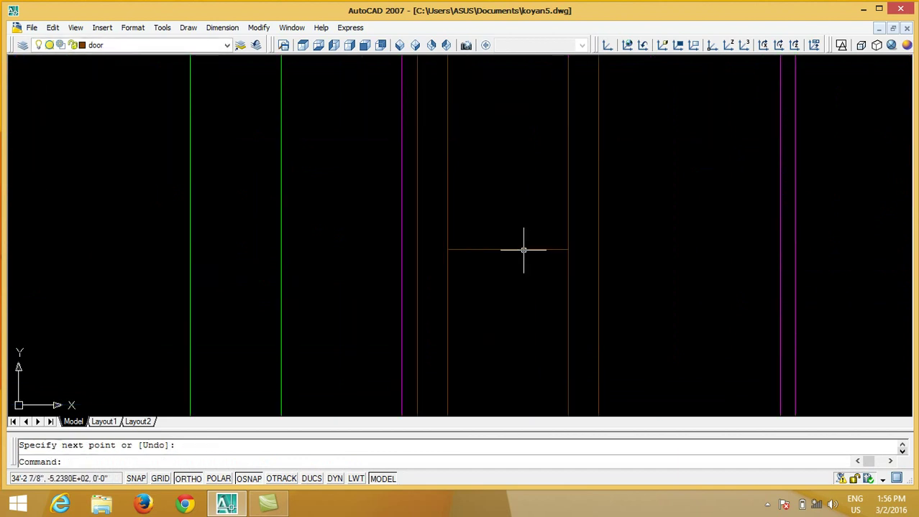
{"action": "key", "text": "Return"}
{"action": "type", "text": "2"}
{"action": "key", "text": "Return"}
{"action": "left_click", "coordinate": [523, 250]}
{"action": "left_click", "coordinate": [521, 237]}
{"action": "left_click", "coordinate": [519, 250]}
{"action": "left_click", "coordinate": [515, 284]}
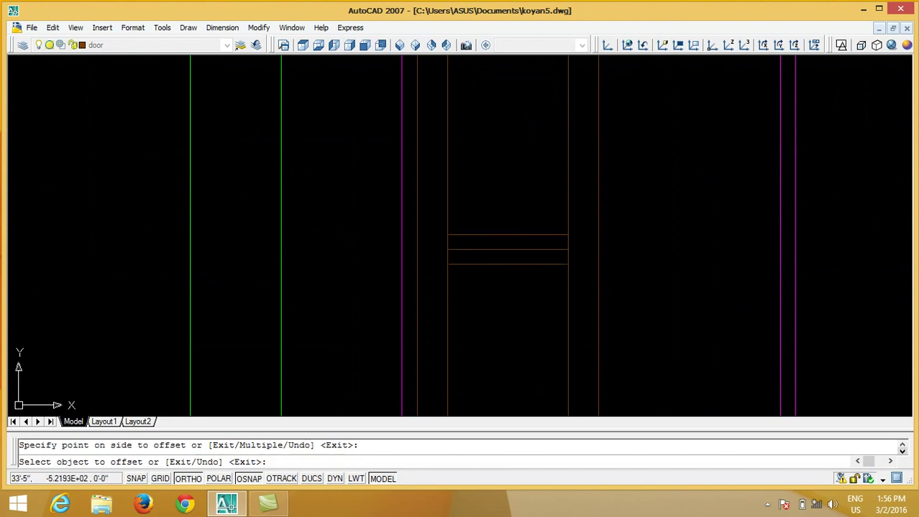
{"action": "key", "text": "Return"}
Step: Delete the middle horizontal line, leaving the two offset lines
{"action": "scroll", "coordinate": [445, 273], "scroll_direction": "down", "scroll_amount": 3}
{"action": "scroll", "coordinate": [445, 278], "scroll_direction": "down", "scroll_amount": 2}
{"action": "scroll", "coordinate": [440, 275], "scroll_direction": "down", "scroll_amount": 3}
{"action": "scroll", "coordinate": [429, 269], "scroll_direction": "up", "scroll_amount": 4}
{"action": "scroll", "coordinate": [485, 261], "scroll_direction": "up", "scroll_amount": 4}
{"action": "scroll", "coordinate": [483, 254], "scroll_direction": "up", "scroll_amount": 3}
{"action": "scroll", "coordinate": [483, 254], "scroll_direction": "down", "scroll_amount": 5}
{"action": "scroll", "coordinate": [424, 259], "scroll_direction": "up", "scroll_amount": 3}
{"action": "scroll", "coordinate": [460, 248], "scroll_direction": "up", "scroll_amount": 4}
{"action": "scroll", "coordinate": [486, 243], "scroll_direction": "up", "scroll_amount": 2}
{"action": "key", "text": "Escape"}
{"action": "left_click", "coordinate": [488, 242]}
{"action": "key", "text": "Delete"}
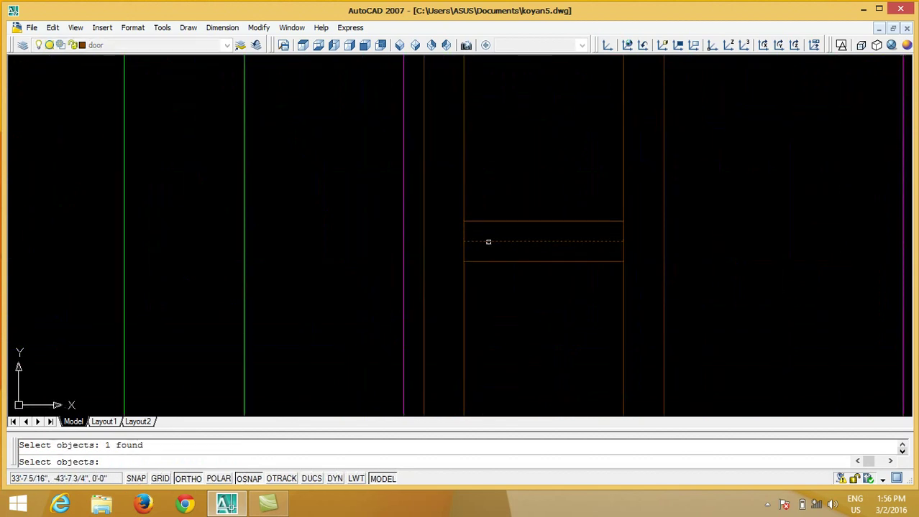
Step: Trim the panel's vertical edges between the two lines, splitting it into upper and lower panels
{"action": "type", "text": "tr"}
{"action": "key", "text": "Return"}
{"action": "left_click", "coordinate": [564, 191]}
{"action": "left_click", "coordinate": [514, 299]}
{"action": "key", "text": "Return"}
{"action": "left_click", "coordinate": [450, 250]}
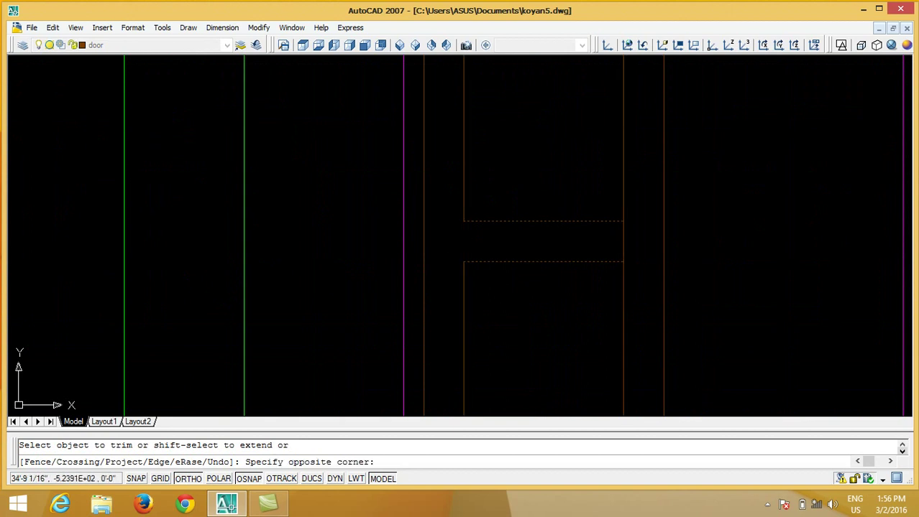
{"action": "key", "text": "Return"}
Step: Draw a horizontal line across the upper panel, from the leaf's left edge past the right
{"action": "scroll", "coordinate": [455, 224], "scroll_direction": "down", "scroll_amount": 3}
{"action": "scroll", "coordinate": [451, 266], "scroll_direction": "up", "scroll_amount": 3}
{"action": "scroll", "coordinate": [455, 244], "scroll_direction": "up", "scroll_amount": 1}
{"action": "scroll", "coordinate": [446, 241], "scroll_direction": "down", "scroll_amount": 1}
{"action": "scroll", "coordinate": [447, 242], "scroll_direction": "down", "scroll_amount": 2}
{"action": "middle_click_drag", "start_coordinate": [446, 241], "coordinate": [468, 219]}
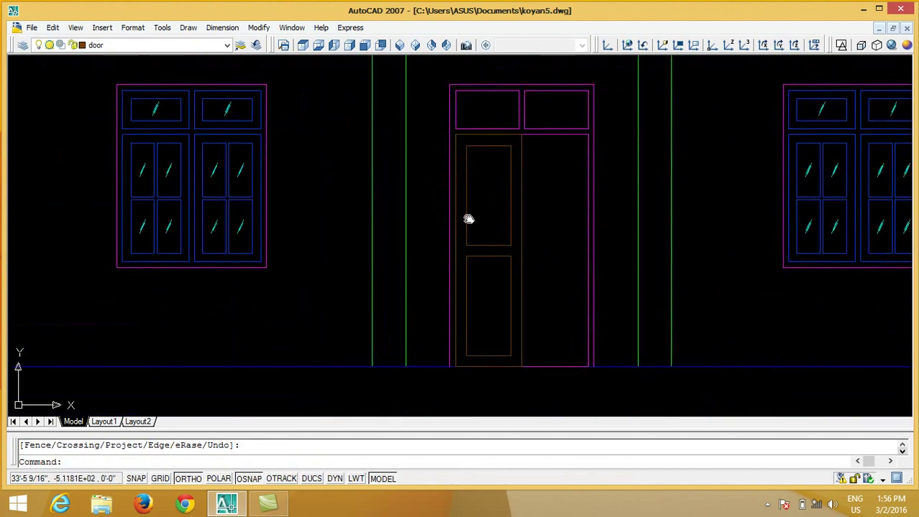
{"action": "scroll", "coordinate": [469, 208], "scroll_direction": "up", "scroll_amount": 2}
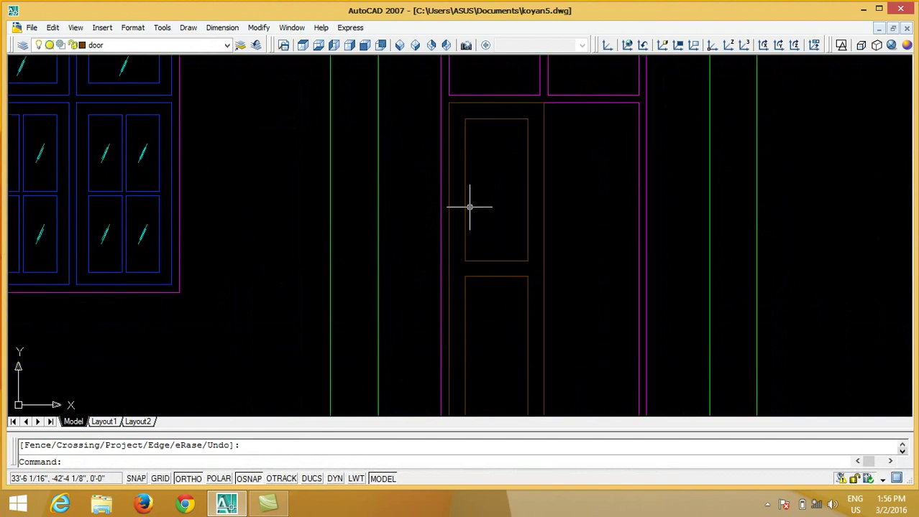
{"action": "left_click", "coordinate": [476, 204]}
{"action": "left_click", "coordinate": [500, 157]}
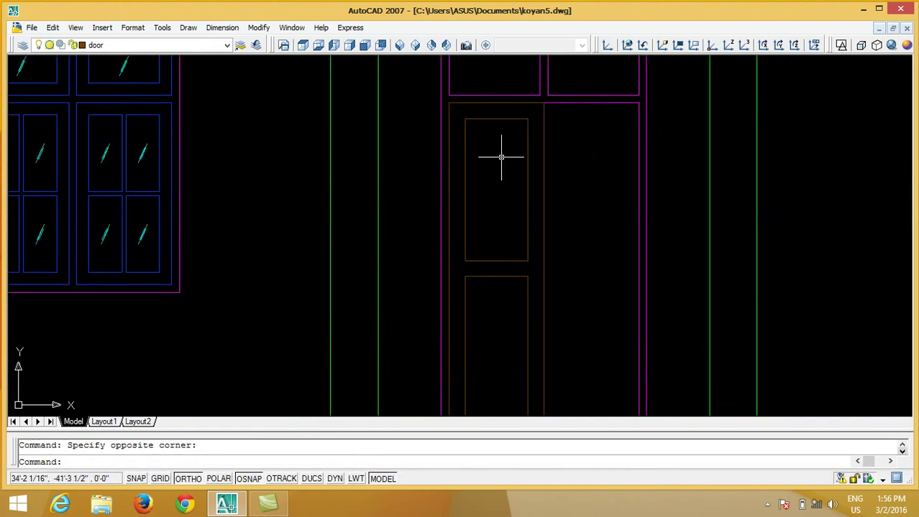
{"action": "type", "text": "l"}
{"action": "key", "text": "Return"}
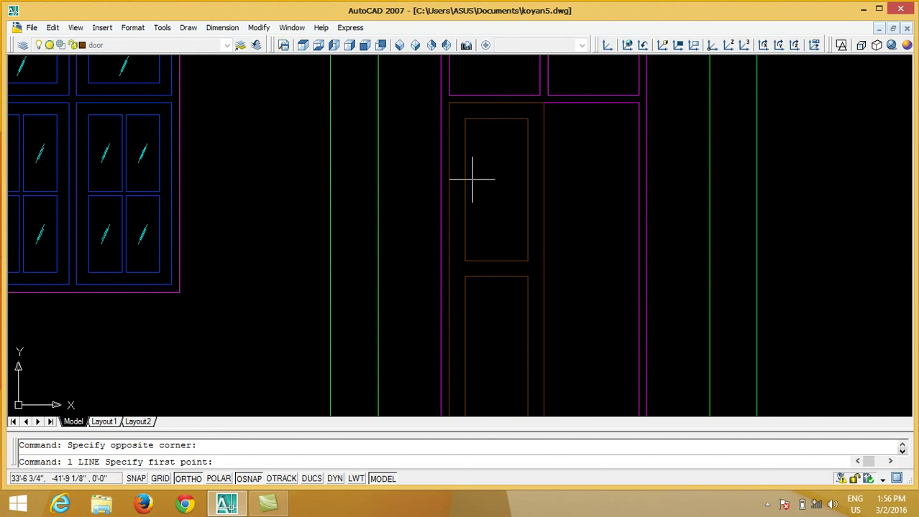
{"action": "scroll", "coordinate": [464, 154], "scroll_direction": "down", "scroll_amount": 1}
{"action": "scroll", "coordinate": [460, 173], "scroll_direction": "up", "scroll_amount": 5}
{"action": "key", "text": "Escape"}
{"action": "key", "text": "Return"}
{"action": "left_click", "coordinate": [426, 216]}
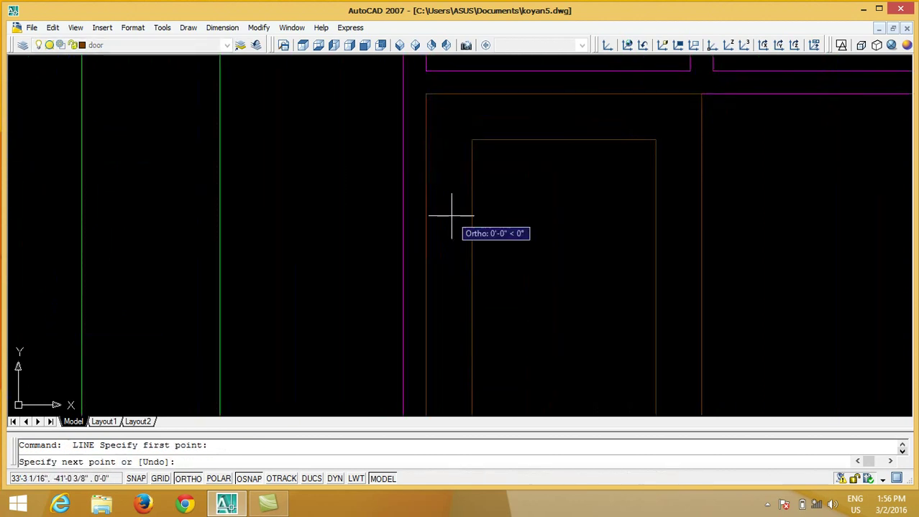
{"action": "left_click", "coordinate": [654, 217]}
{"action": "key", "text": "Return"}
Step: Offset the line 1 unit down and trim both rail lines back to the panel edges
{"action": "key", "text": "Return"}
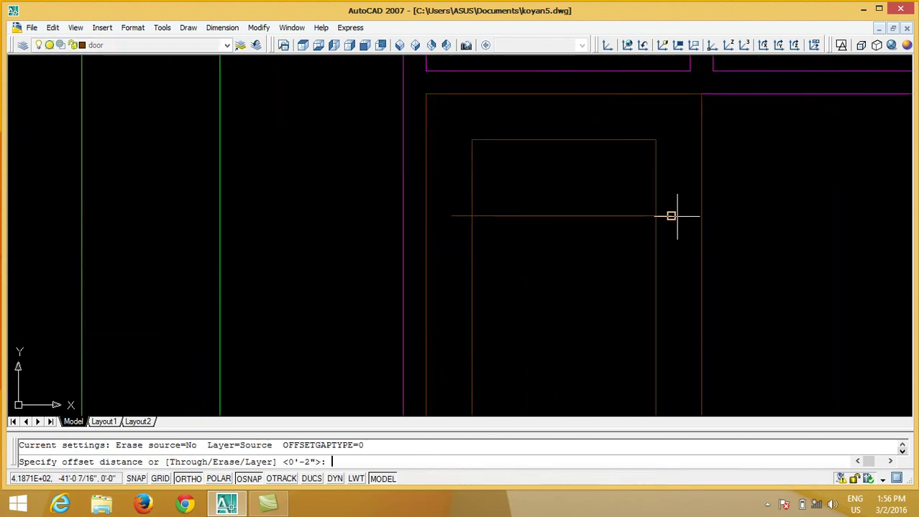
{"action": "type", "text": "1"}
{"action": "key", "text": "Return"}
{"action": "left_click", "coordinate": [669, 215]}
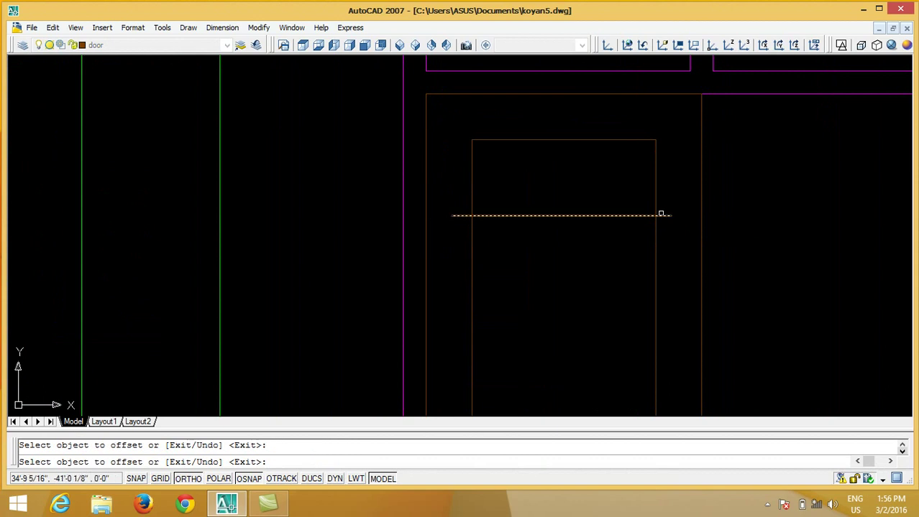
{"action": "left_click", "coordinate": [668, 243]}
{"action": "key", "text": "Return"}
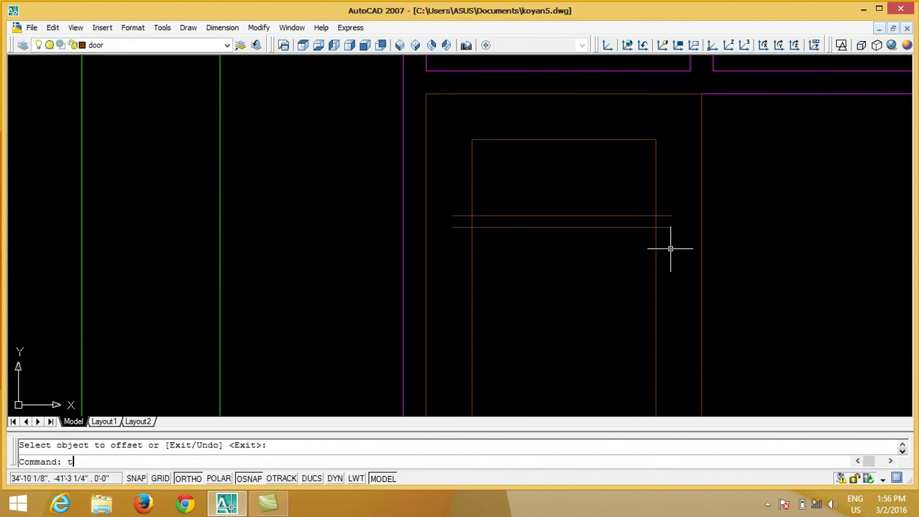
{"action": "type", "text": "r"}
{"action": "key", "text": "Return"}
{"action": "key", "text": "Return"}
{"action": "left_click", "coordinate": [661, 240]}
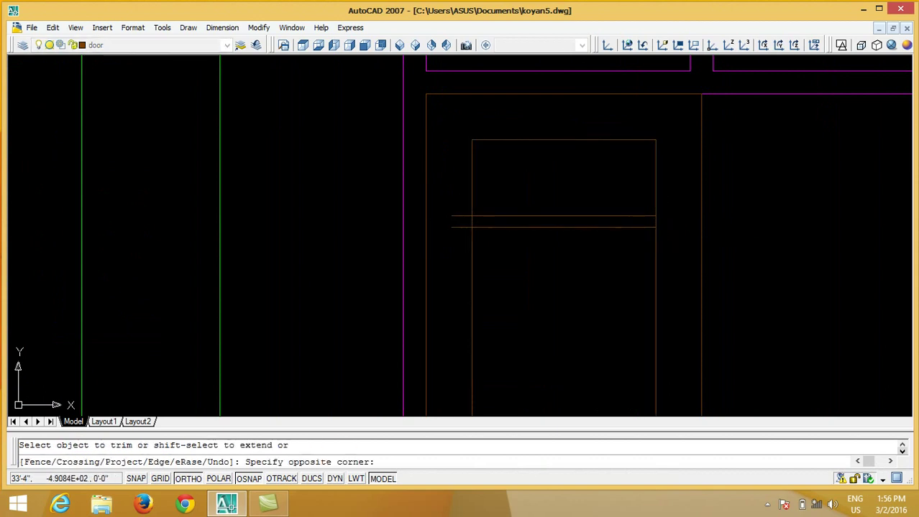
{"action": "left_click_drag", "start_coordinate": [462, 199], "coordinate": [450, 247]}
{"action": "key", "text": "Return"}
Step: Start the COPY command and select the rail line
{"action": "type", "text": "co"}
{"action": "key", "text": "Return"}
{"action": "left_click_drag", "start_coordinate": [554, 197], "coordinate": [480, 222]}
{"action": "scroll", "coordinate": [480, 223], "scroll_direction": "down", "scroll_amount": 2}
Step: Copy the rail line a short distance lower in the panel
{"action": "scroll", "coordinate": [480, 223], "scroll_direction": "down", "scroll_amount": 2}
{"action": "key", "text": "Return"}
{"action": "left_click", "coordinate": [632, 228]}
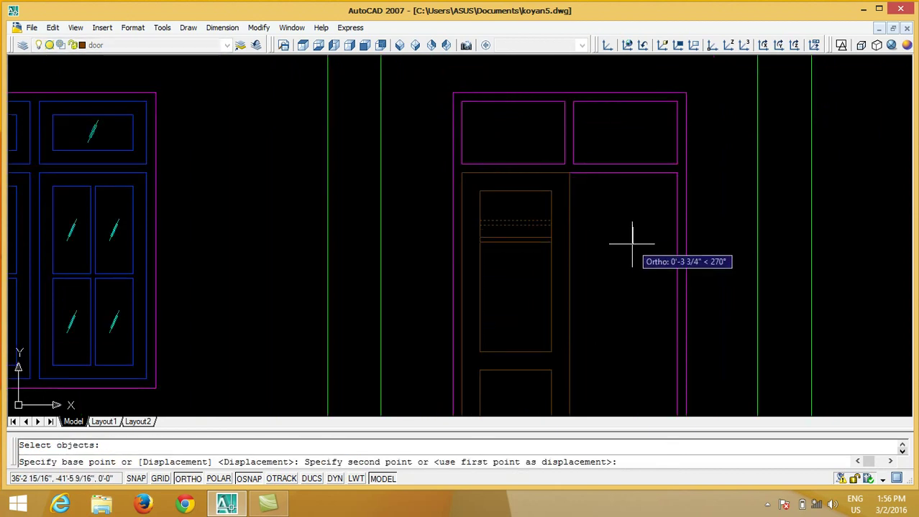
{"action": "left_click", "coordinate": [631, 243]}
{"action": "key", "text": "Return"}
Step: Copy the four rail lines further down the leaf to form a second rail pair
{"action": "key", "text": "Return"}
{"action": "left_click_drag", "start_coordinate": [553, 213], "coordinate": [504, 261]}
{"action": "key", "text": "Return"}
{"action": "left_click", "coordinate": [624, 242]}
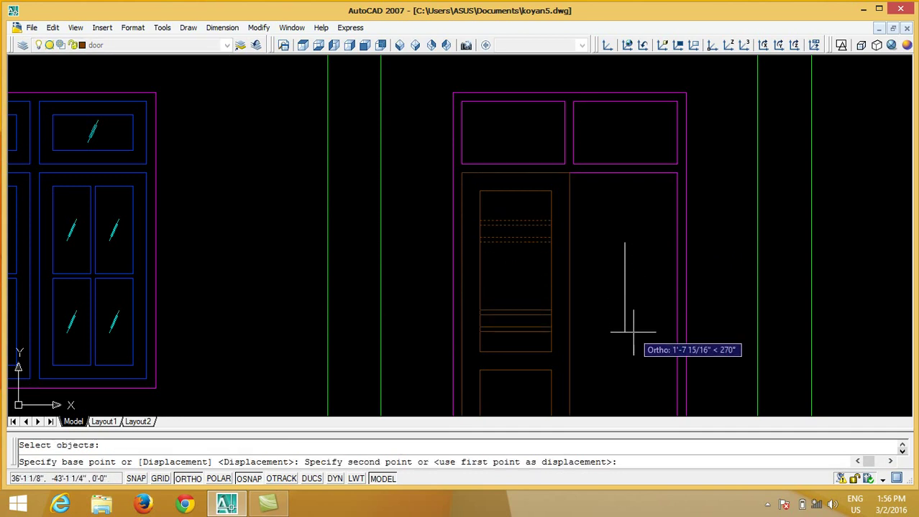
{"action": "left_click", "coordinate": [632, 327]}
{"action": "key", "text": "Return"}
{"action": "scroll", "coordinate": [493, 209], "scroll_direction": "down", "scroll_amount": 2}
{"action": "middle_click_drag", "start_coordinate": [513, 247], "coordinate": [501, 184]}
{"action": "scroll", "coordinate": [501, 185], "scroll_direction": "up", "scroll_amount": 1}
{"action": "scroll", "coordinate": [502, 180], "scroll_direction": "up", "scroll_amount": 4}
{"action": "type", "text": "r"}
{"action": "key", "text": "Return"}
{"action": "key", "text": "Return"}
Step: Trim the first vertical edge segment between the rails
{"action": "scroll", "coordinate": [501, 179], "scroll_direction": "up", "scroll_amount": 3}
{"action": "scroll", "coordinate": [422, 189], "scroll_direction": "up", "scroll_amount": 2}
{"action": "left_click", "coordinate": [422, 189]}
{"action": "scroll", "coordinate": [414, 326], "scroll_direction": "down", "scroll_amount": 3}
{"action": "scroll", "coordinate": [413, 326], "scroll_direction": "up", "scroll_amount": 2}
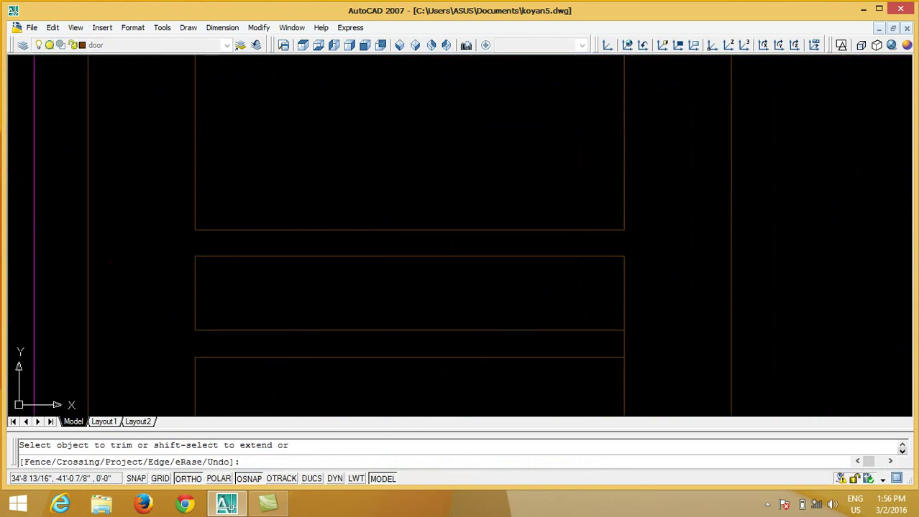
{"action": "left_click", "coordinate": [626, 343]}
{"action": "scroll", "coordinate": [558, 115], "scroll_direction": "down", "scroll_amount": 2}
{"action": "scroll", "coordinate": [572, 201], "scroll_direction": "up", "scroll_amount": 2}
{"action": "scroll", "coordinate": [633, 245], "scroll_direction": "up", "scroll_amount": 2}
{"action": "left_click", "coordinate": [658, 259]}
{"action": "middle_click_drag", "start_coordinate": [658, 260], "coordinate": [466, 223]}
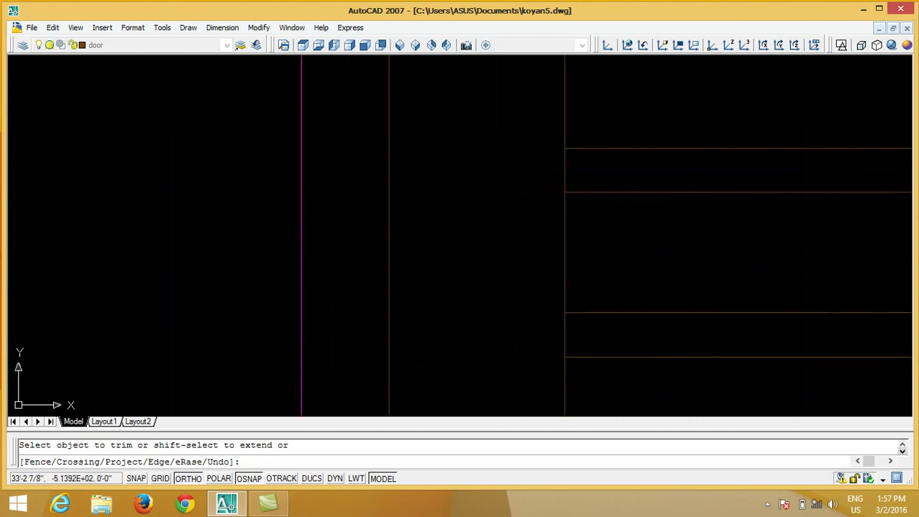
Step: Trim the remaining edge segments between the rails, leaving separate panel and rail rectangles
{"action": "left_click", "coordinate": [535, 180]}
{"action": "scroll", "coordinate": [536, 180], "scroll_direction": "down", "scroll_amount": 2}
{"action": "scroll", "coordinate": [504, 208], "scroll_direction": "up", "scroll_amount": 1}
{"action": "left_click", "coordinate": [512, 203]}
{"action": "left_click", "coordinate": [467, 209]}
{"action": "scroll", "coordinate": [539, 216], "scroll_direction": "down", "scroll_amount": 2}
{"action": "scroll", "coordinate": [665, 225], "scroll_direction": "up", "scroll_amount": 2}
{"action": "scroll", "coordinate": [691, 197], "scroll_direction": "down", "scroll_amount": 4}
{"action": "scroll", "coordinate": [453, 205], "scroll_direction": "down", "scroll_amount": 3}
{"action": "scroll", "coordinate": [453, 207], "scroll_direction": "down", "scroll_amount": 2}
{"action": "key", "text": "Return"}
{"action": "scroll", "coordinate": [523, 254], "scroll_direction": "up", "scroll_amount": 2}
{"action": "scroll", "coordinate": [522, 254], "scroll_direction": "up", "scroll_amount": 1}
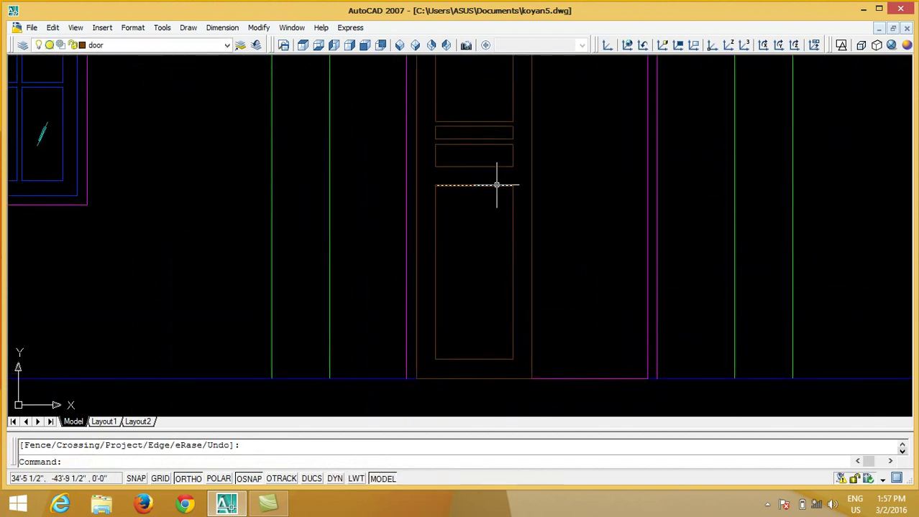
Step: Join the left leaf's lower panel lines into one polyline outline with PEDIT Multiple
{"action": "type", "text": "pe"}
{"action": "key", "text": "Return"}
{"action": "type", "text": "m"}
{"action": "key", "text": "Return"}
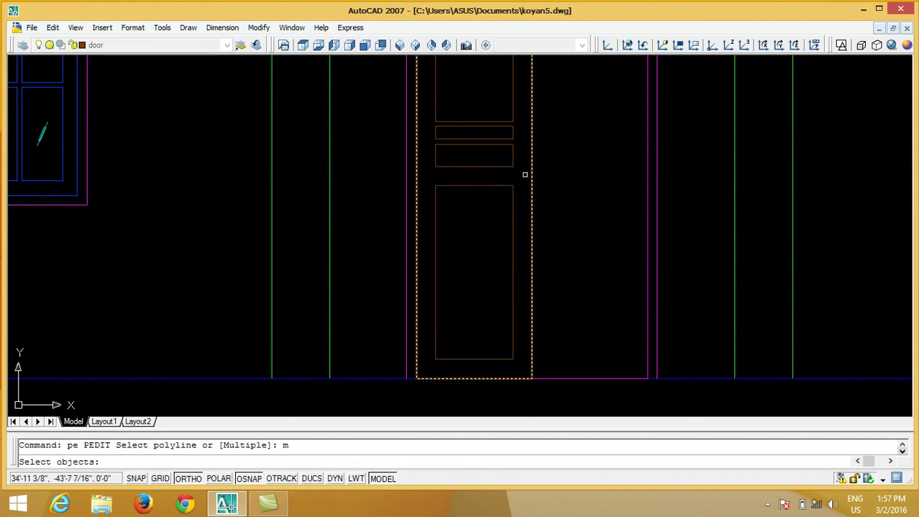
{"action": "left_click", "coordinate": [523, 176]}
{"action": "left_click", "coordinate": [431, 209]}
{"action": "key", "text": "Return"}
{"action": "key", "text": "Return"}
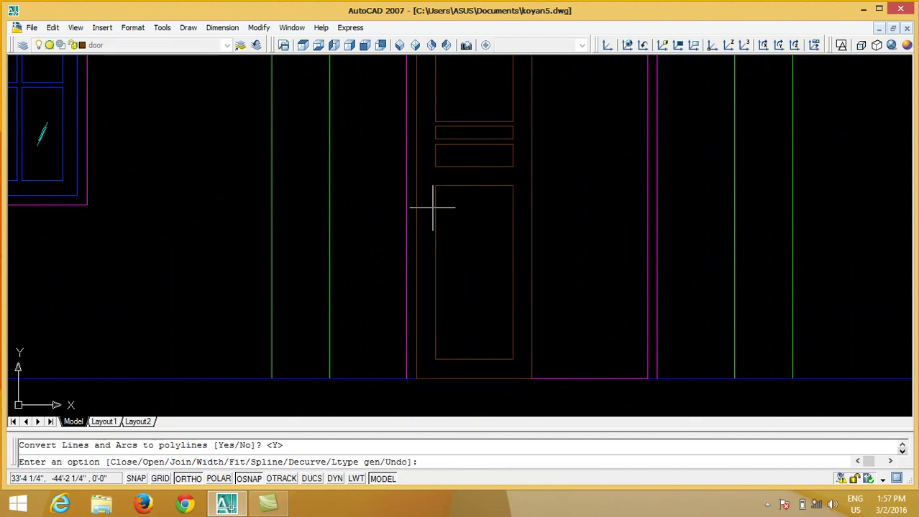
{"action": "type", "text": "j"}
{"action": "key", "text": "Return"}
{"action": "key", "text": "Return"}
{"action": "key", "text": "Return"}
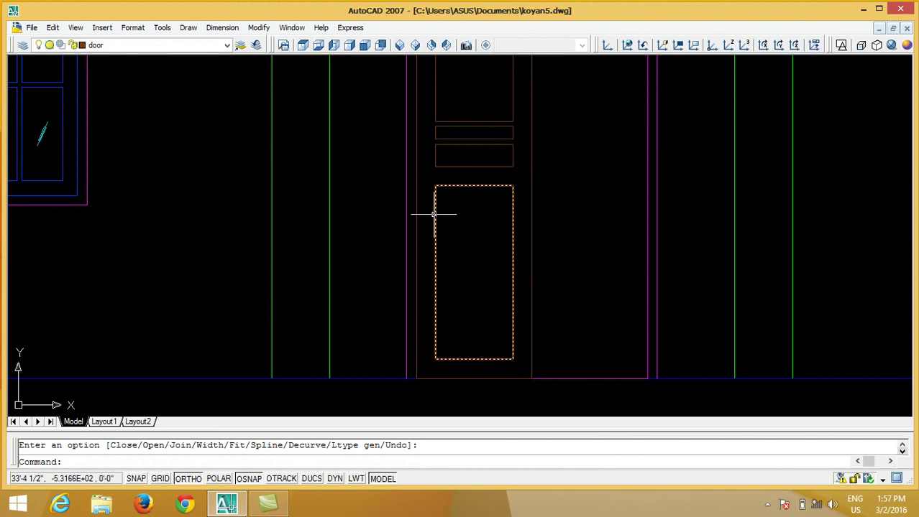
{"action": "type", "text": "o"}
Step: Offset the panel outline 1.5 inward to create the inner outline
{"action": "key", "text": "Return"}
{"action": "type", "text": "1.5"}
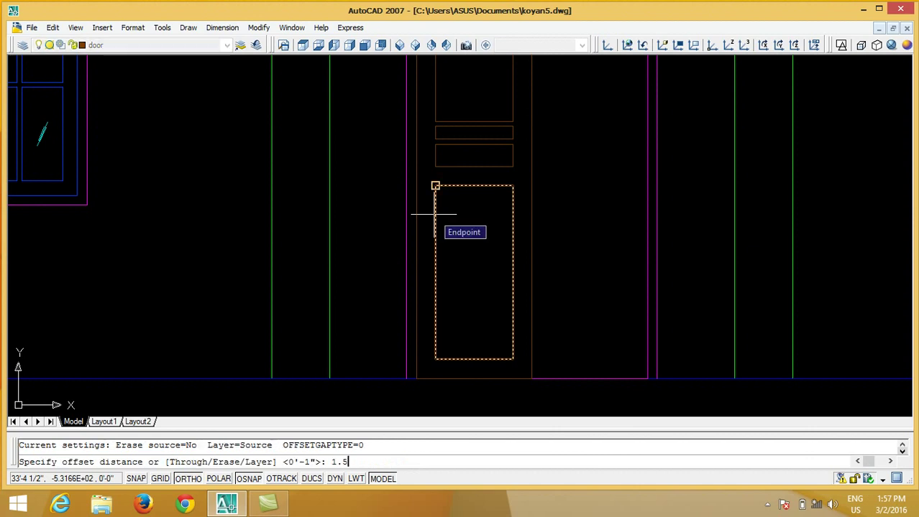
{"action": "key", "text": "Return"}
{"action": "left_click", "coordinate": [434, 213]}
{"action": "left_click", "coordinate": [462, 211]}
{"action": "key", "text": "Return"}
{"action": "scroll", "coordinate": [438, 194], "scroll_direction": "up", "scroll_amount": 5}
Step: Draw diagonals joining the top-left and top-right outer corners to the inner corners
{"action": "key", "text": "Return"}
{"action": "left_click", "coordinate": [425, 168]}
{"action": "left_click", "coordinate": [446, 189]}
{"action": "left_click", "coordinate": [629, 189]}
{"action": "left_click", "coordinate": [649, 168]}
{"action": "key", "text": "Return"}
{"action": "scroll", "coordinate": [566, 131], "scroll_direction": "down", "scroll_amount": 4}
Step: Draw the bottom-left and bottom-right corner diagonals between the outer and inner outlines
{"action": "key", "text": "Return"}
{"action": "scroll", "coordinate": [493, 307], "scroll_direction": "up", "scroll_amount": 3}
{"action": "left_click", "coordinate": [496, 334]}
{"action": "key", "text": "Escape"}
{"action": "key", "text": "Return"}
{"action": "scroll", "coordinate": [512, 319], "scroll_direction": "up", "scroll_amount": 3}
{"action": "left_click", "coordinate": [516, 324]}
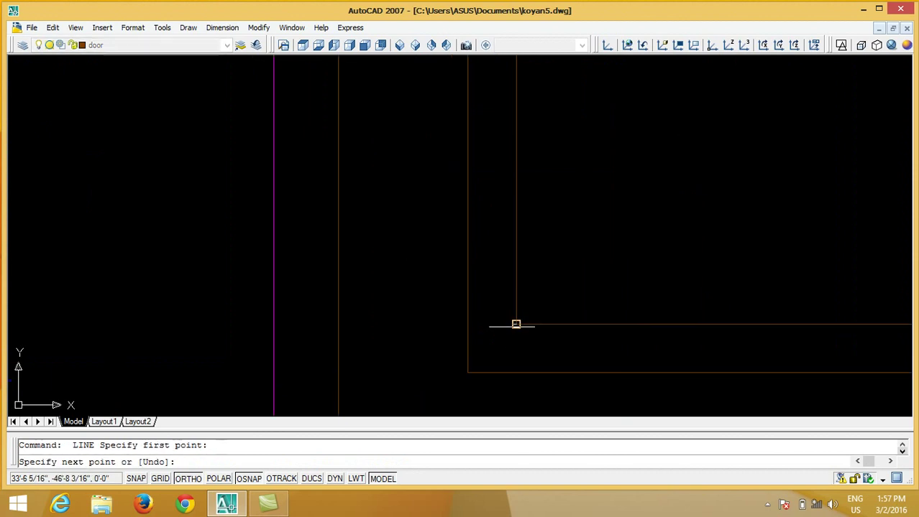
{"action": "key", "text": "Return"}
{"action": "scroll", "coordinate": [437, 333], "scroll_direction": "down", "scroll_amount": 3}
{"action": "key", "text": "Return"}
{"action": "left_click", "coordinate": [626, 332]}
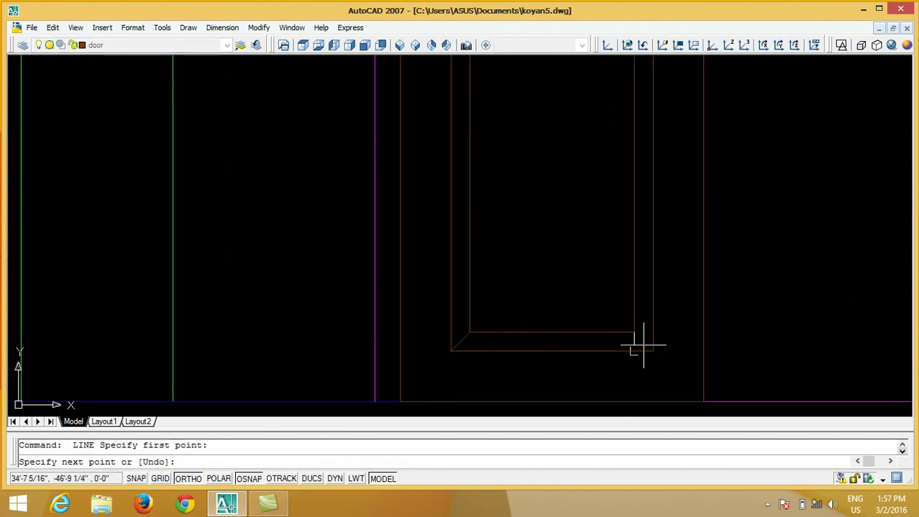
{"action": "key", "text": "Return"}
{"action": "scroll", "coordinate": [359, 273], "scroll_direction": "down", "scroll_amount": 3}
{"action": "scroll", "coordinate": [365, 283], "scroll_direction": "down", "scroll_amount": 3}
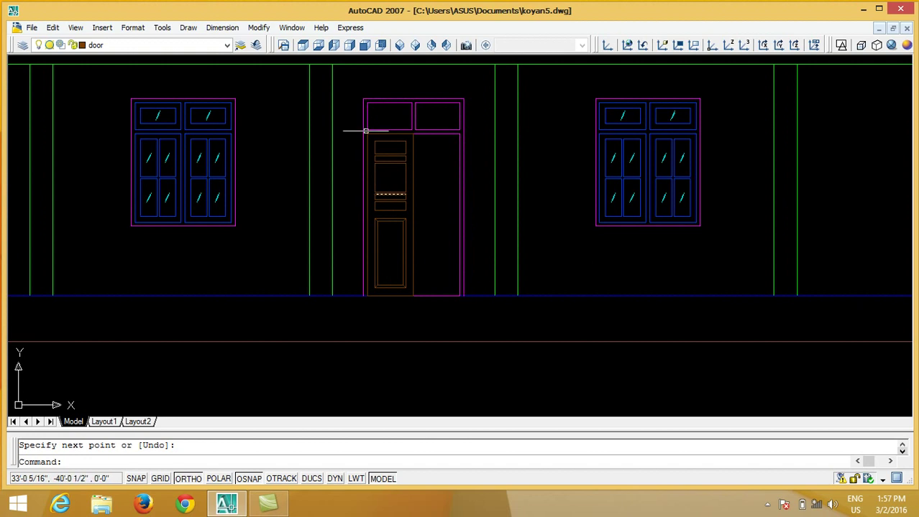
{"action": "scroll", "coordinate": [369, 147], "scroll_direction": "up", "scroll_amount": 4}
{"action": "scroll", "coordinate": [371, 186], "scroll_direction": "down", "scroll_amount": 2}
Step: Draw horizontal lines splitting the left and right transom panes
{"action": "key", "text": "Return"}
{"action": "left_click", "coordinate": [368, 167]}
{"action": "left_click", "coordinate": [449, 166]}
{"action": "key", "text": "Return"}
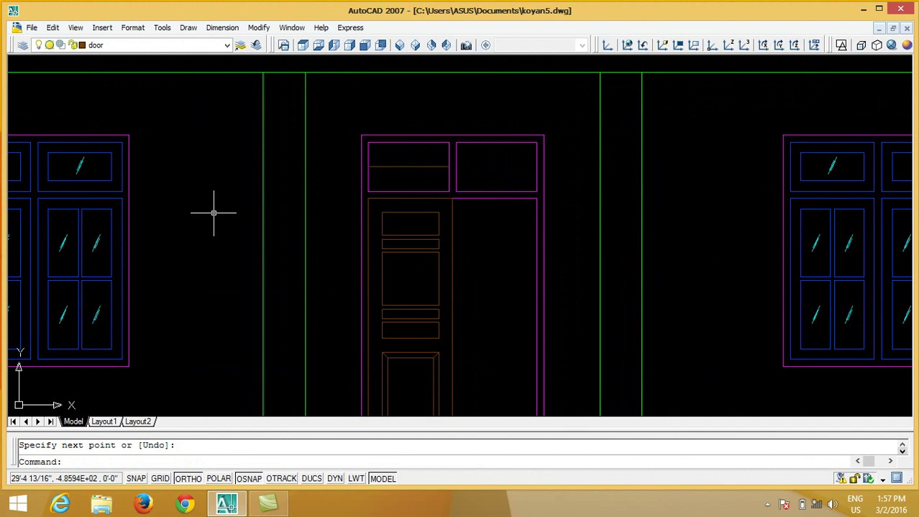
{"action": "type", "text": "l"}
{"action": "key", "text": "Return"}
{"action": "left_click", "coordinate": [455, 167]}
{"action": "left_click", "coordinate": [535, 167]}
{"action": "key", "text": "Return"}
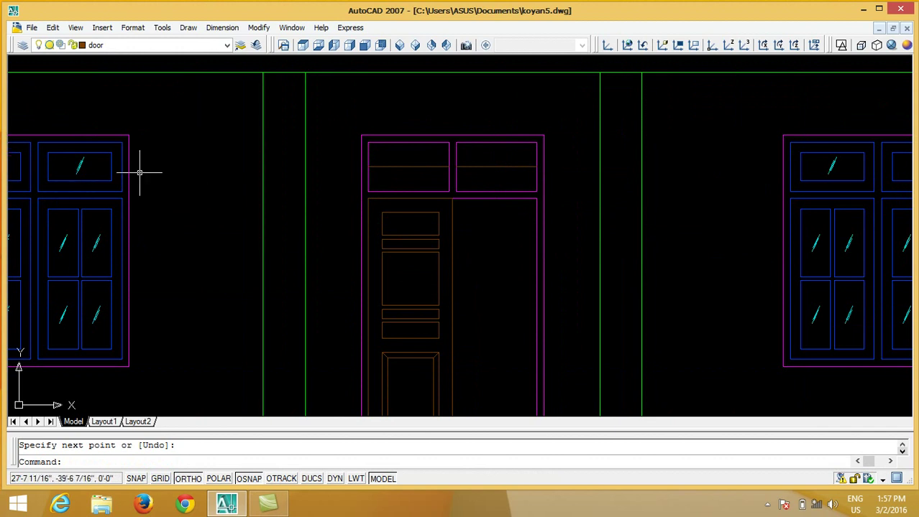
Step: Copy a window glass mark into the door's glazed boxes with ORTHO off
{"action": "scroll", "coordinate": [420, 190], "scroll_direction": "down", "scroll_amount": 2}
{"action": "scroll", "coordinate": [417, 197], "scroll_direction": "up", "scroll_amount": 4}
{"action": "middle_click_drag", "start_coordinate": [416, 197], "coordinate": [596, 198]}
{"action": "scroll", "coordinate": [597, 199], "scroll_direction": "down", "scroll_amount": 1}
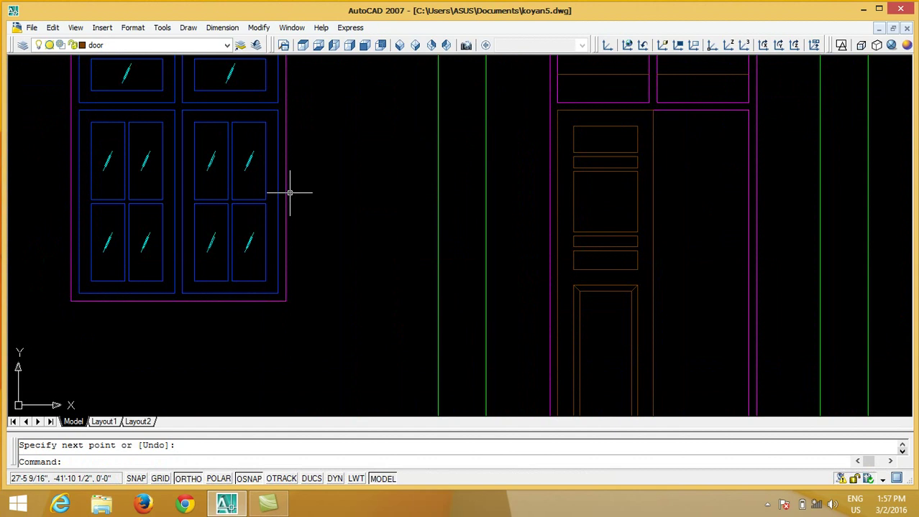
{"action": "type", "text": "co"}
{"action": "key", "text": "Return"}
{"action": "left_click", "coordinate": [208, 151]}
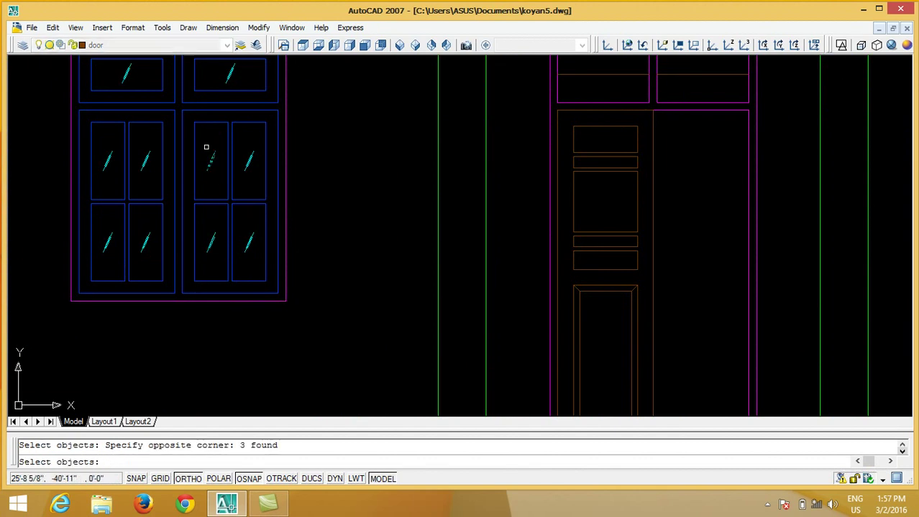
{"action": "key", "text": "Return"}
{"action": "left_click", "coordinate": [211, 161]}
{"action": "scroll", "coordinate": [575, 165], "scroll_direction": "up", "scroll_amount": 2}
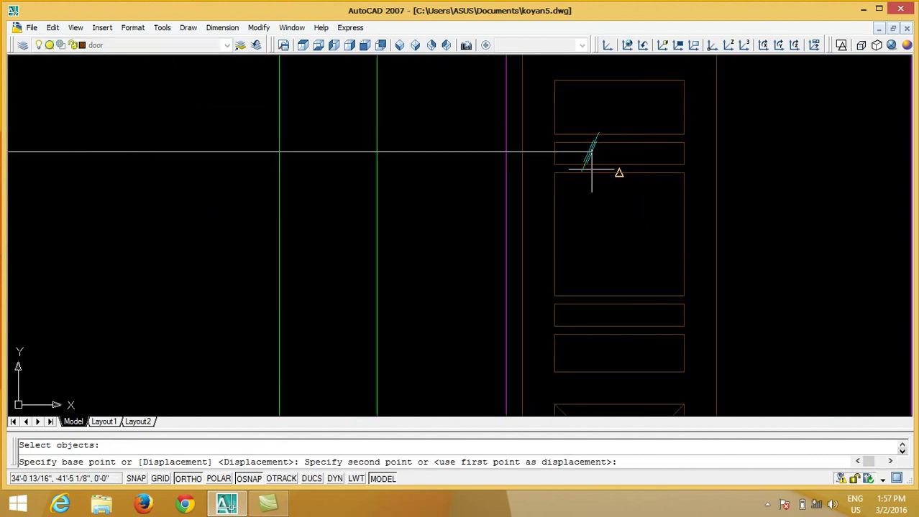
{"action": "key", "text": "F8"}
{"action": "left_click", "coordinate": [578, 218]}
{"action": "left_click", "coordinate": [651, 247]}
{"action": "left_click", "coordinate": [639, 106]}
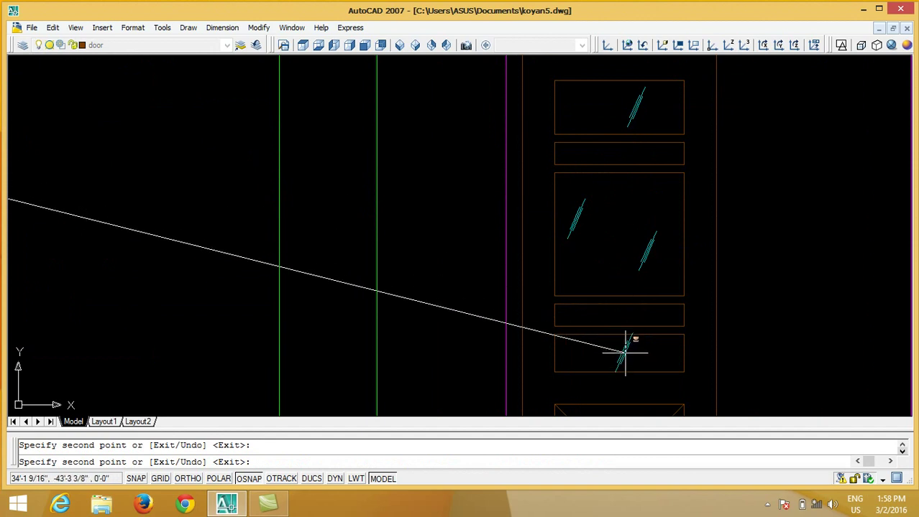
Step: Place the remaining glass mark copies in the middle and top door boxes
{"action": "scroll", "coordinate": [575, 101], "scroll_direction": "down", "scroll_amount": 3}
{"action": "key", "text": "F8"}
{"action": "scroll", "coordinate": [594, 175], "scroll_direction": "up", "scroll_amount": 4}
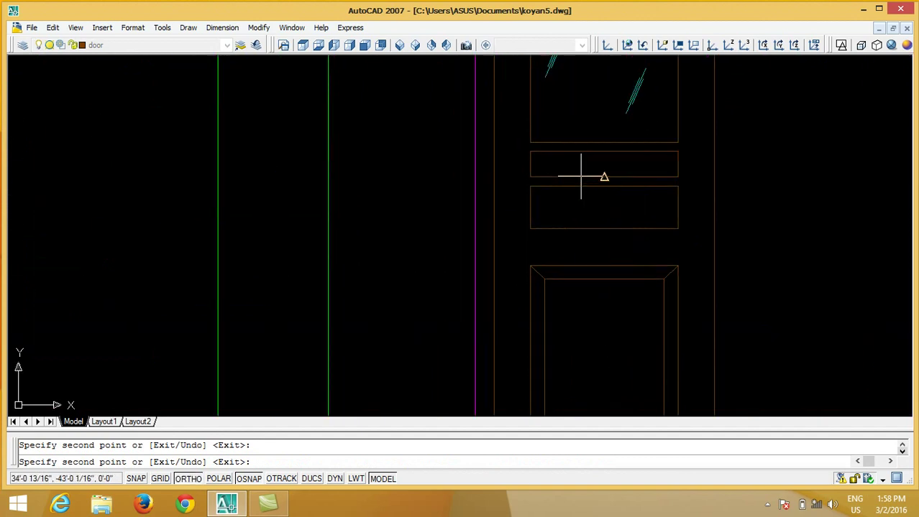
{"action": "scroll", "coordinate": [602, 167], "scroll_direction": "up", "scroll_amount": 3}
{"action": "key", "text": "F8"}
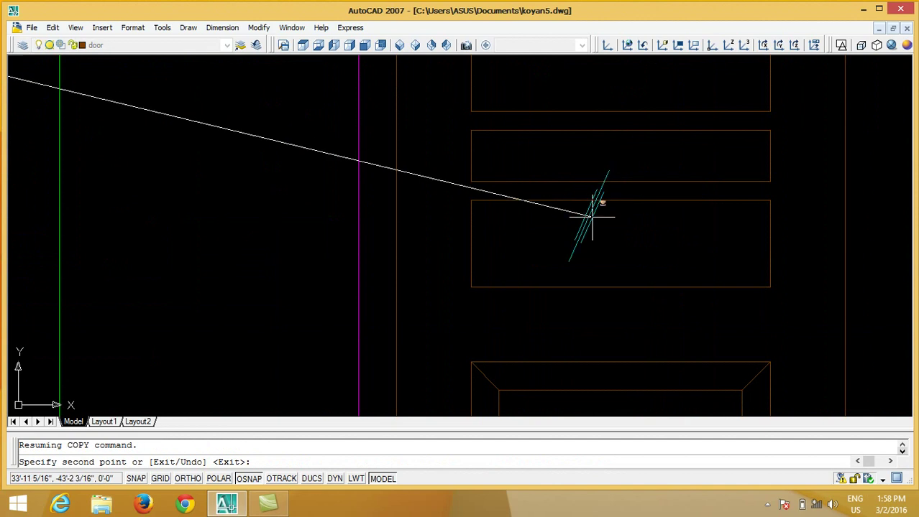
{"action": "left_click", "coordinate": [622, 248]}
{"action": "key", "text": "F8"}
{"action": "left_click", "coordinate": [626, 150]}
{"action": "key", "text": "Return"}
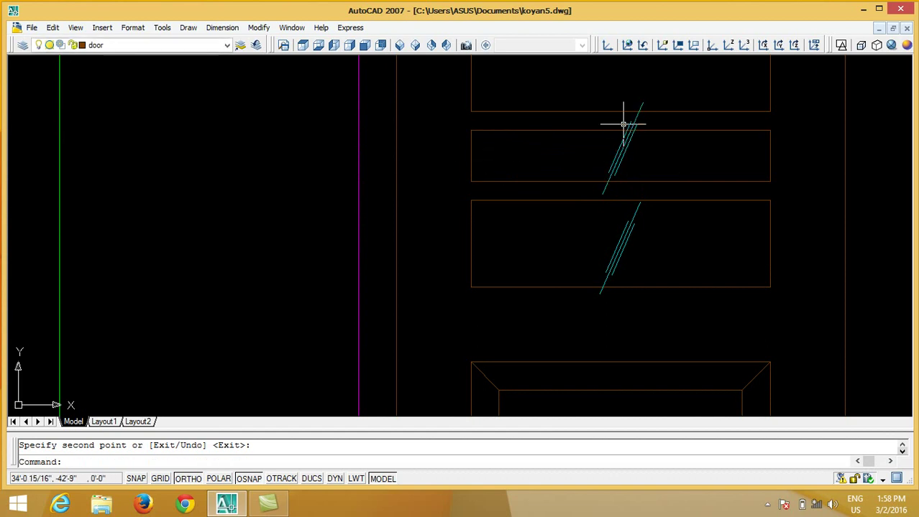
Step: Trim the glass-mark ends overhanging outside the door's glazed boxes
{"action": "type", "text": "tr"}
{"action": "key", "text": "Return"}
{"action": "key", "text": "Return"}
{"action": "scroll", "coordinate": [623, 125], "scroll_direction": "up", "scroll_amount": 3}
{"action": "left_click", "coordinate": [659, 119]}
{"action": "left_click", "coordinate": [615, 136]}
{"action": "scroll", "coordinate": [568, 258], "scroll_direction": "down", "scroll_amount": 3}
{"action": "scroll", "coordinate": [568, 254], "scroll_direction": "up", "scroll_amount": 2}
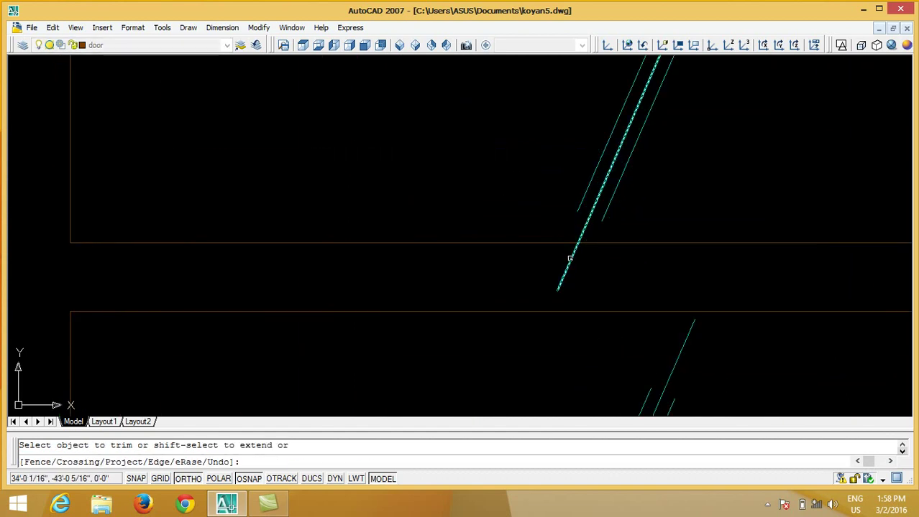
{"action": "scroll", "coordinate": [504, 165], "scroll_direction": "down", "scroll_amount": 3}
{"action": "scroll", "coordinate": [575, 237], "scroll_direction": "up", "scroll_amount": 3}
{"action": "middle_click_drag", "start_coordinate": [561, 294], "coordinate": [575, 191]}
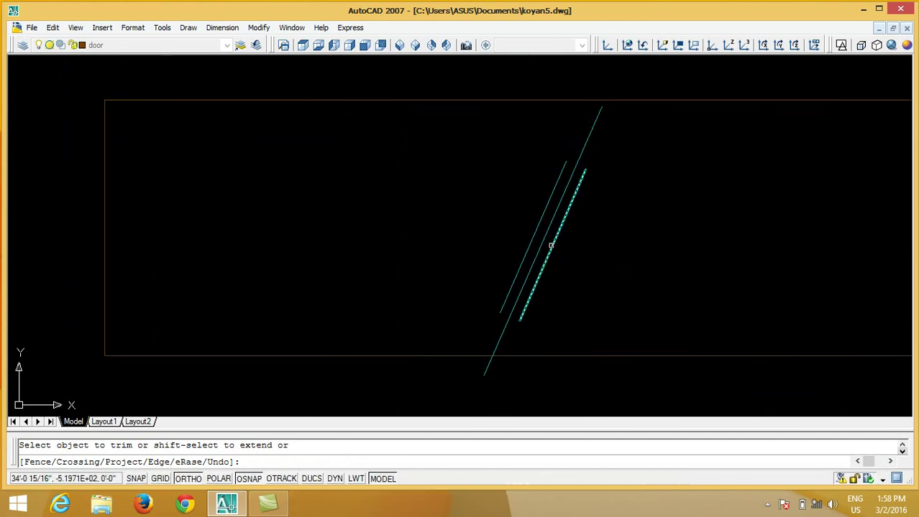
{"action": "left_click", "coordinate": [474, 379]}
{"action": "scroll", "coordinate": [484, 373], "scroll_direction": "down", "scroll_amount": 2}
{"action": "scroll", "coordinate": [503, 288], "scroll_direction": "down", "scroll_amount": 2}
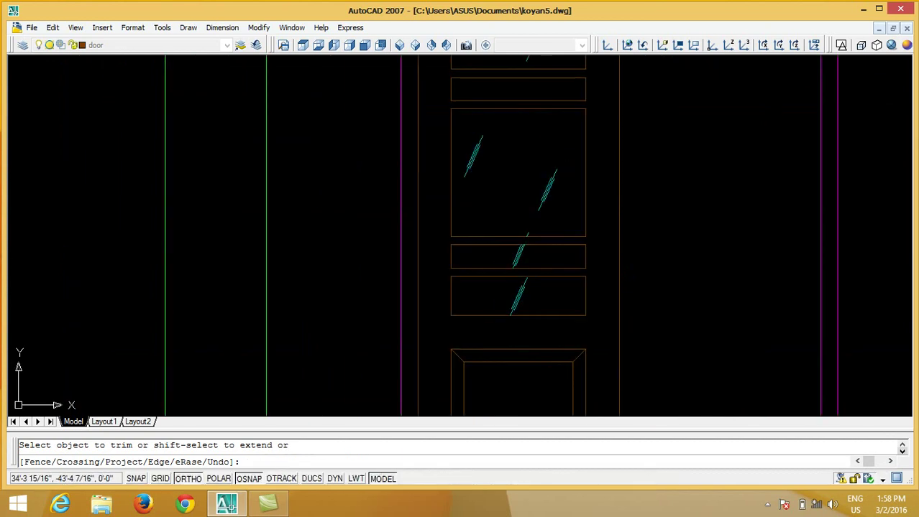
{"action": "key", "text": "Return"}
{"action": "scroll", "coordinate": [785, 230], "scroll_direction": "up", "scroll_amount": 2}
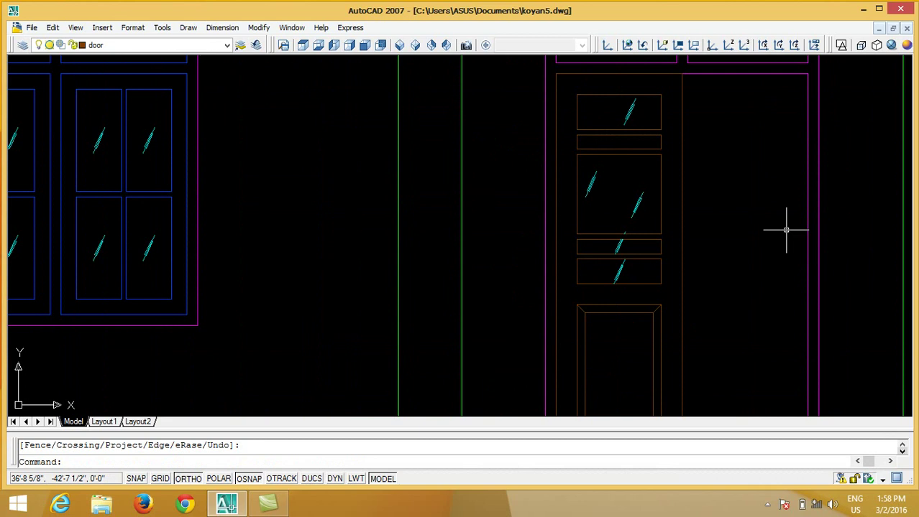
Step: Copy the whole left leaf from its bottom-left corner into the doorway's right half
{"action": "scroll", "coordinate": [568, 144], "scroll_direction": "down", "scroll_amount": 2}
{"action": "scroll", "coordinate": [532, 144], "scroll_direction": "down", "scroll_amount": 2}
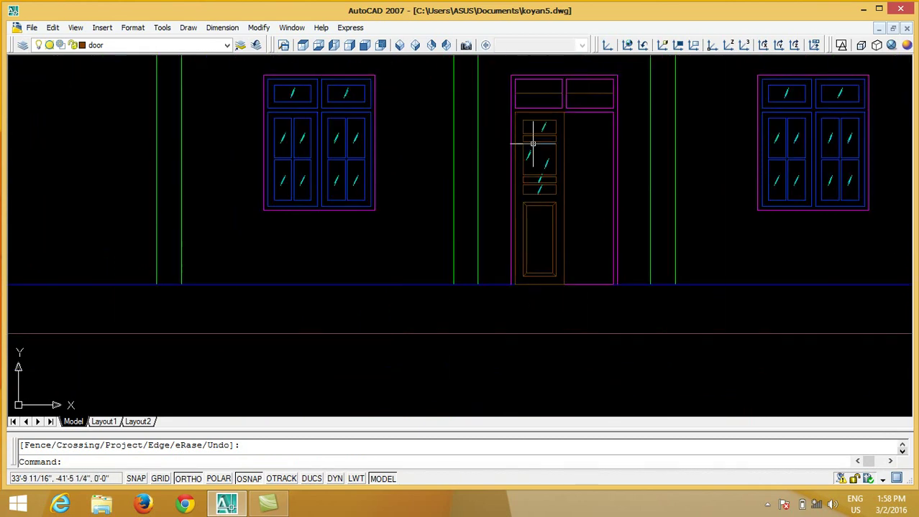
{"action": "type", "text": "co"}
{"action": "key", "text": "Return"}
{"action": "scroll", "coordinate": [552, 128], "scroll_direction": "up", "scroll_amount": 2}
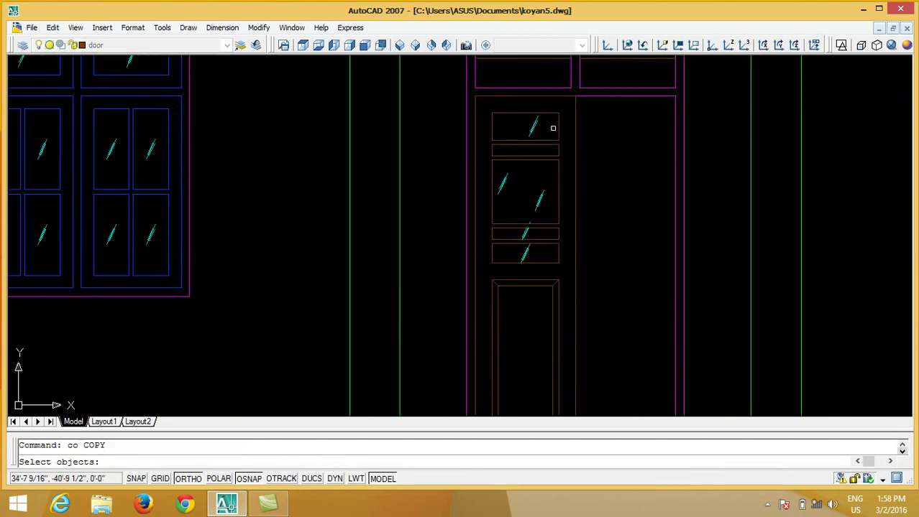
{"action": "scroll", "coordinate": [554, 115], "scroll_direction": "down", "scroll_amount": 1}
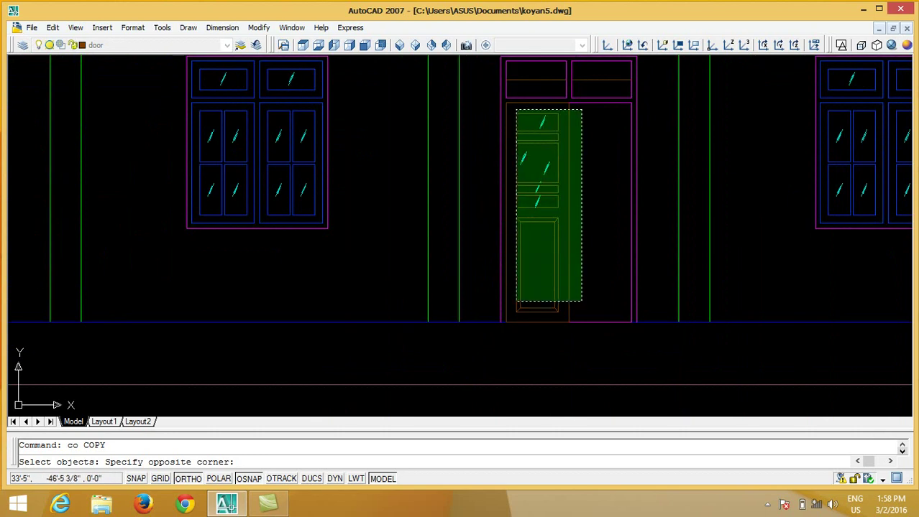
{"action": "left_click", "coordinate": [509, 322]}
{"action": "key", "text": "Return"}
{"action": "left_click", "coordinate": [509, 322]}
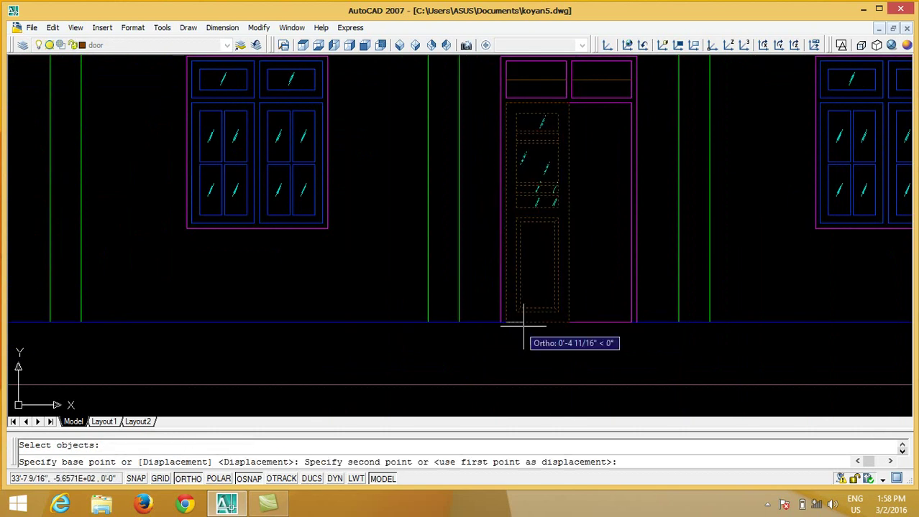
{"action": "left_click", "coordinate": [572, 322]}
{"action": "key", "text": "Return"}
{"action": "scroll", "coordinate": [330, 253], "scroll_direction": "down", "scroll_amount": 4}
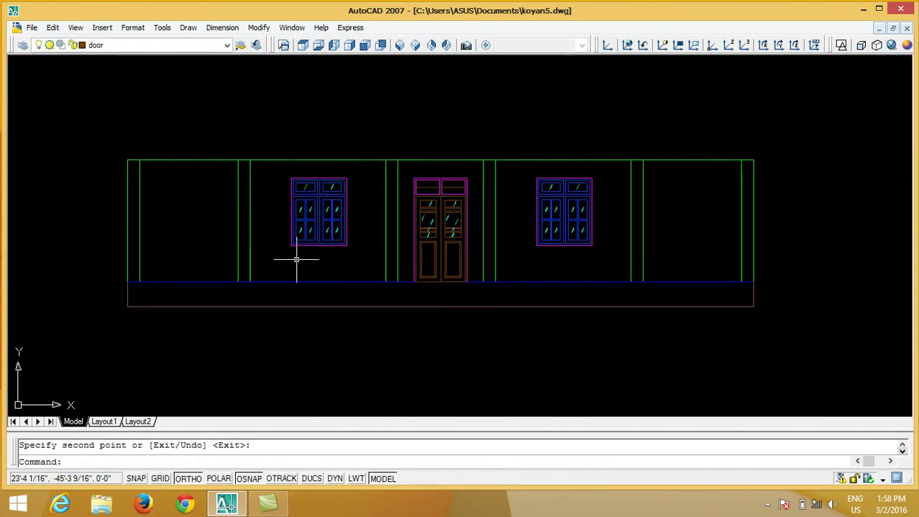
{"action": "scroll", "coordinate": [385, 279], "scroll_direction": "up", "scroll_amount": 3}
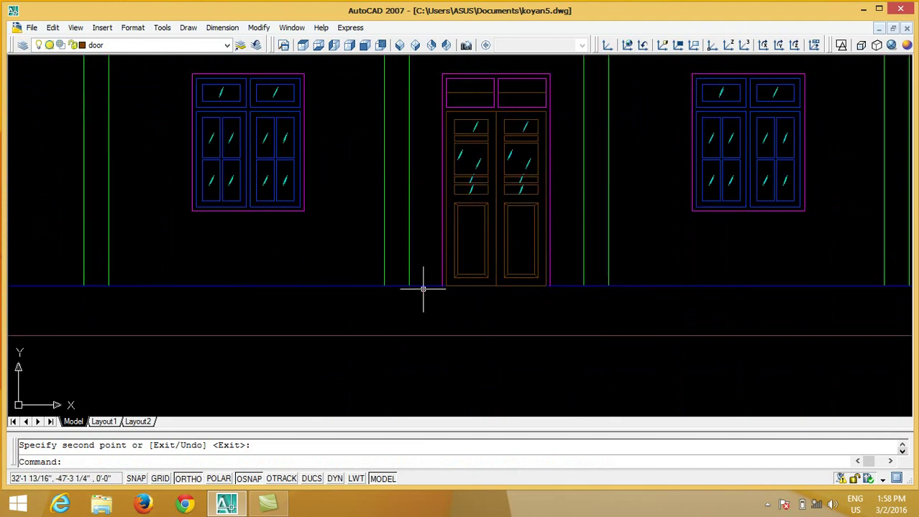
{"action": "left_click", "coordinate": [769, 506]}
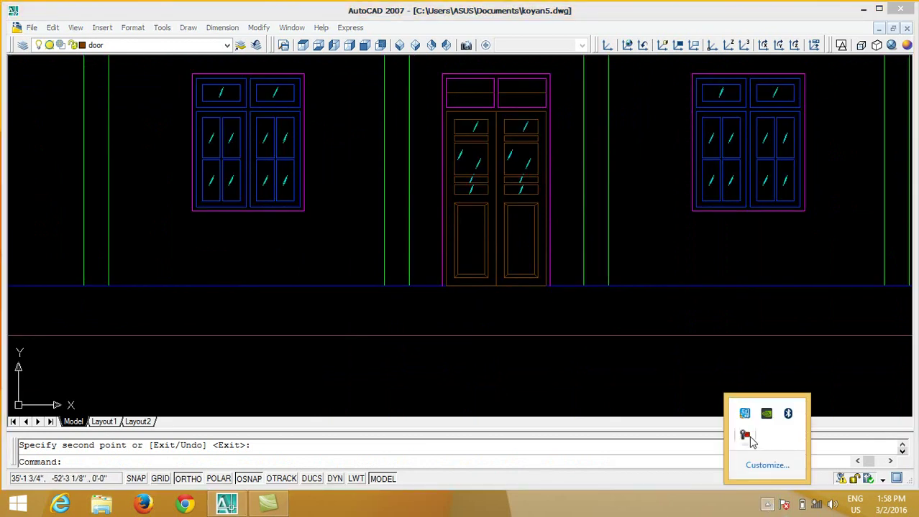